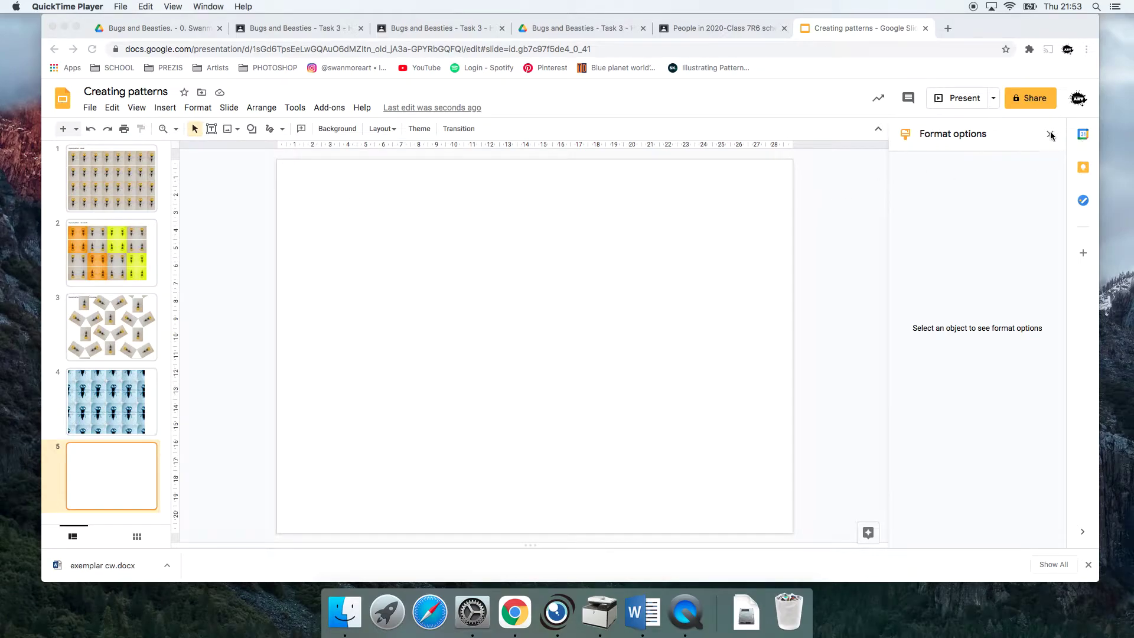
Insert the yellow-scissors bug photo File_000 from Drive onto slide 5
{"action": "left_click", "coordinate": [1051, 135]}
{"action": "left_click", "coordinate": [1051, 136]}
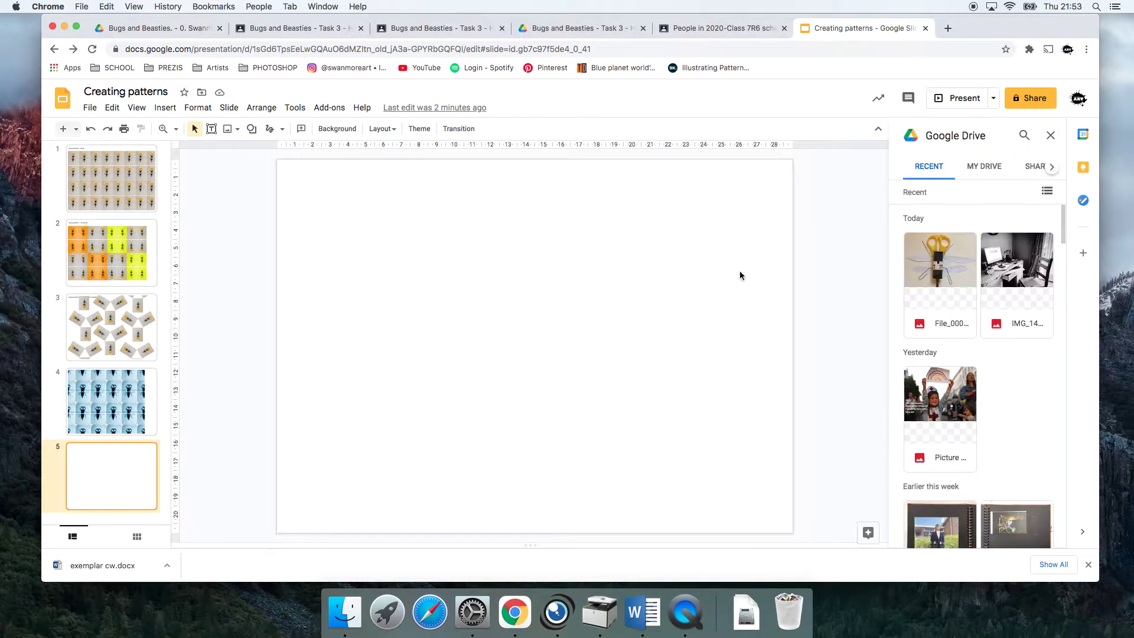
{"action": "left_click_drag", "start_coordinate": [933, 264], "coordinate": [456, 258]}
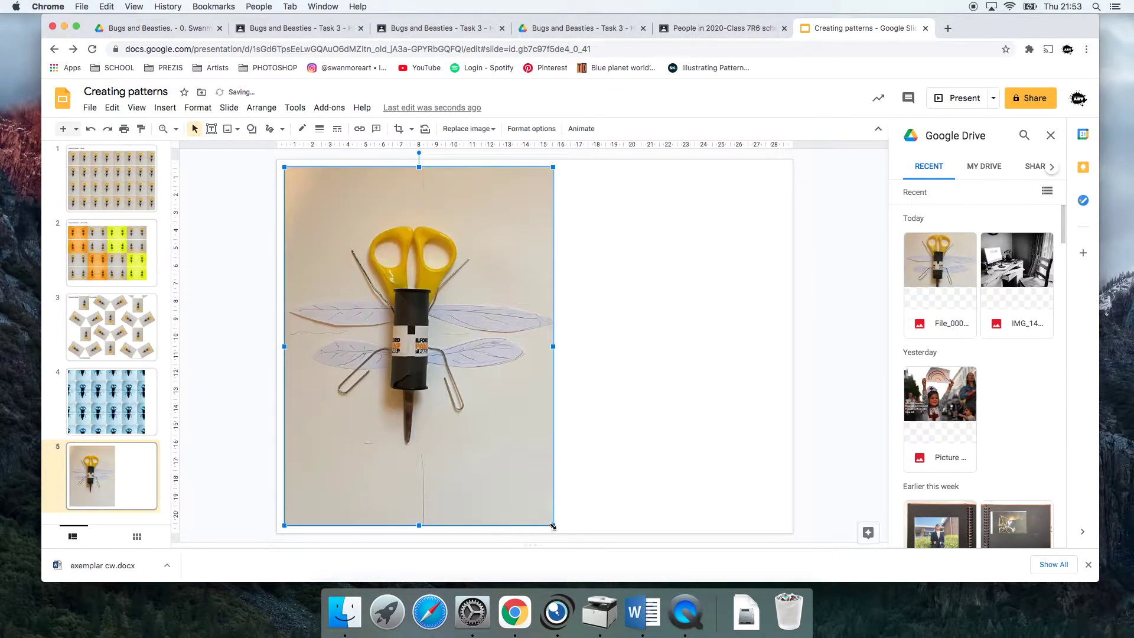
Shrink the bug photo and move it to roughly the centre of the slide
{"action": "left_click_drag", "start_coordinate": [553, 526], "coordinate": [474, 421]}
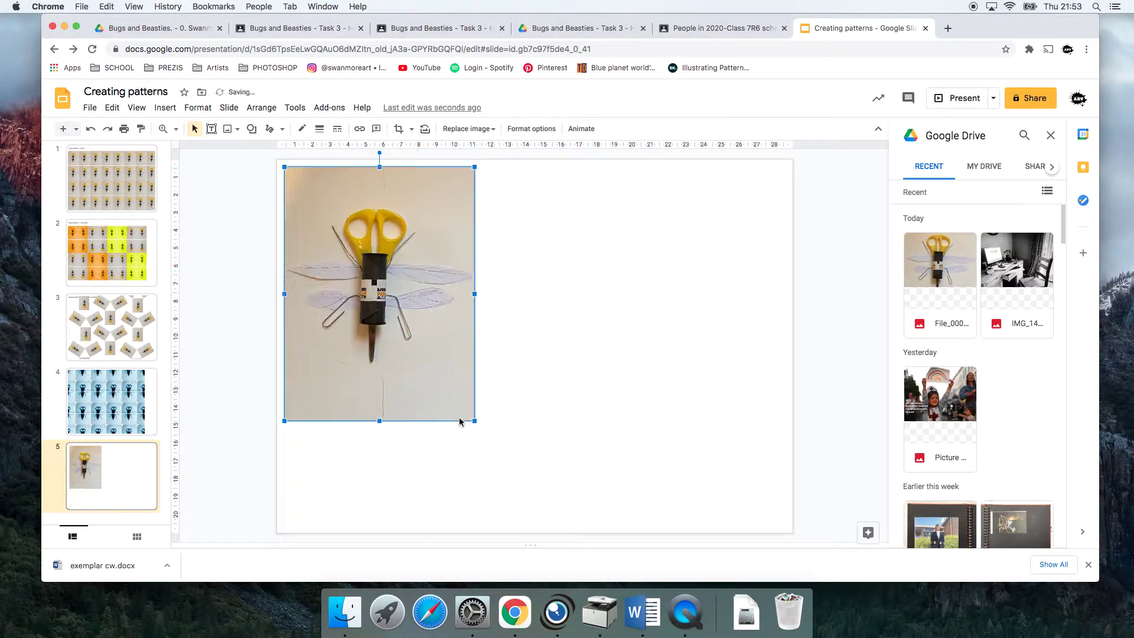
{"action": "left_click_drag", "start_coordinate": [441, 285], "coordinate": [526, 304]}
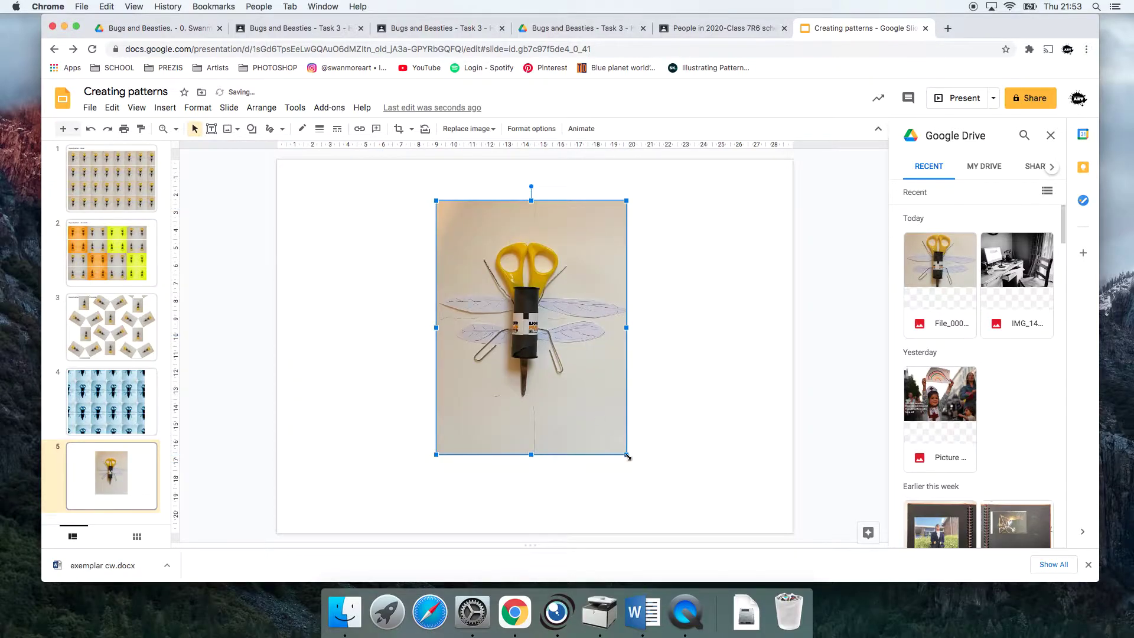
{"action": "left_click_drag", "start_coordinate": [627, 456], "coordinate": [624, 451]}
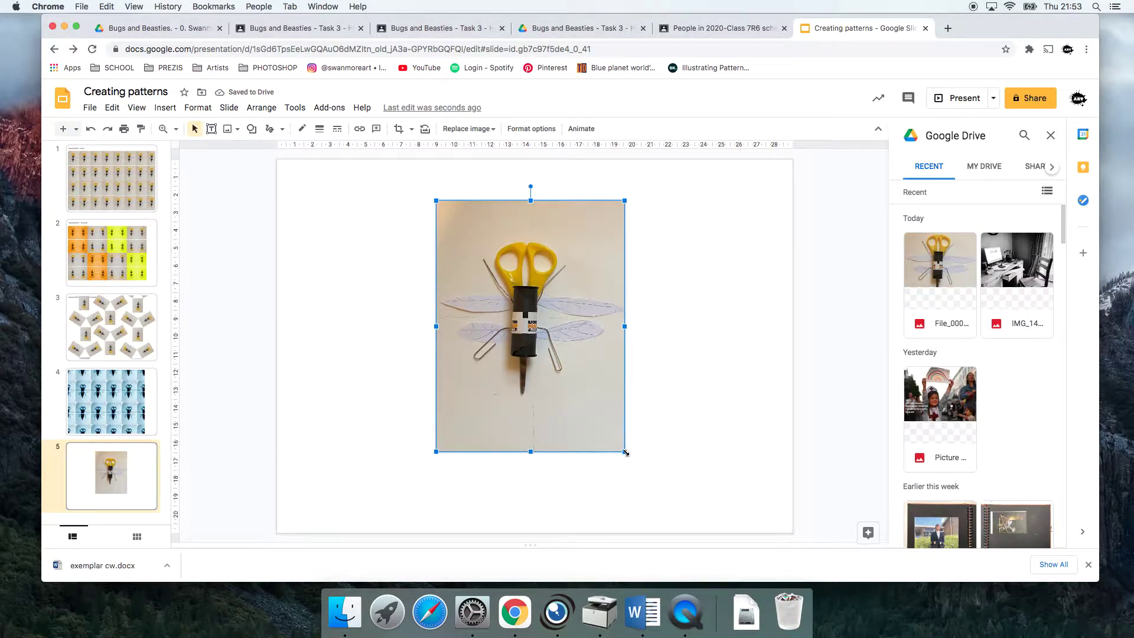
{"action": "mouse_move", "coordinate": [625, 453]}
{"action": "left_mouse_down"}
{"action": "mouse_move", "coordinate": [632, 458]}
{"action": "mouse_move", "coordinate": [625, 452]}
{"action": "left_mouse_up"}
{"action": "left_click_drag", "start_coordinate": [569, 317], "coordinate": [554, 321]}
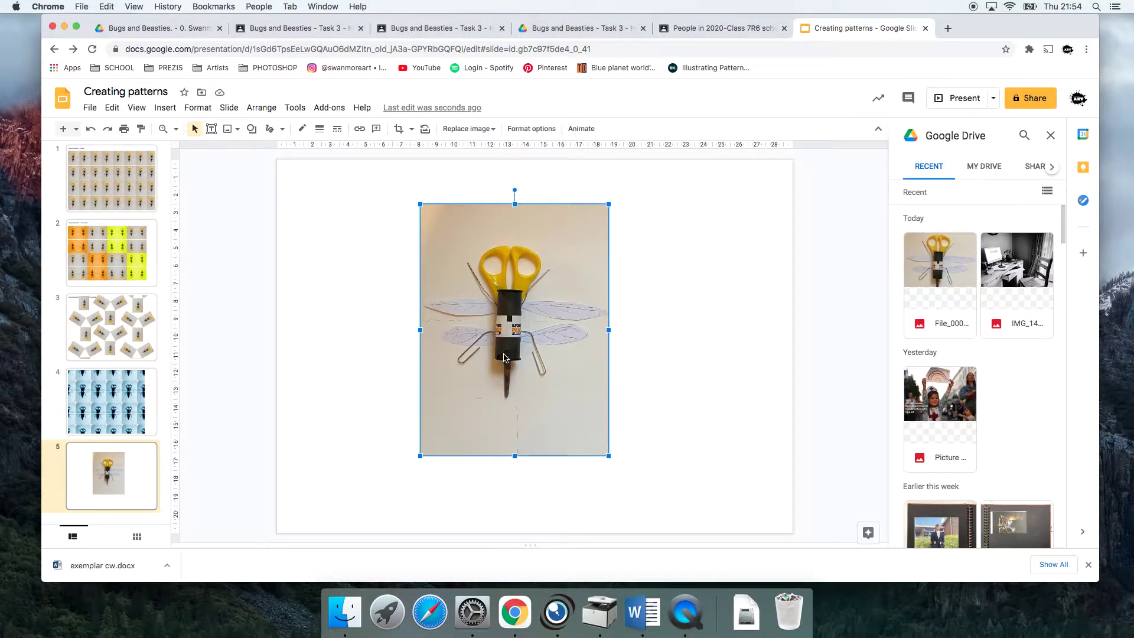
{"action": "left_click", "coordinate": [148, 398]}
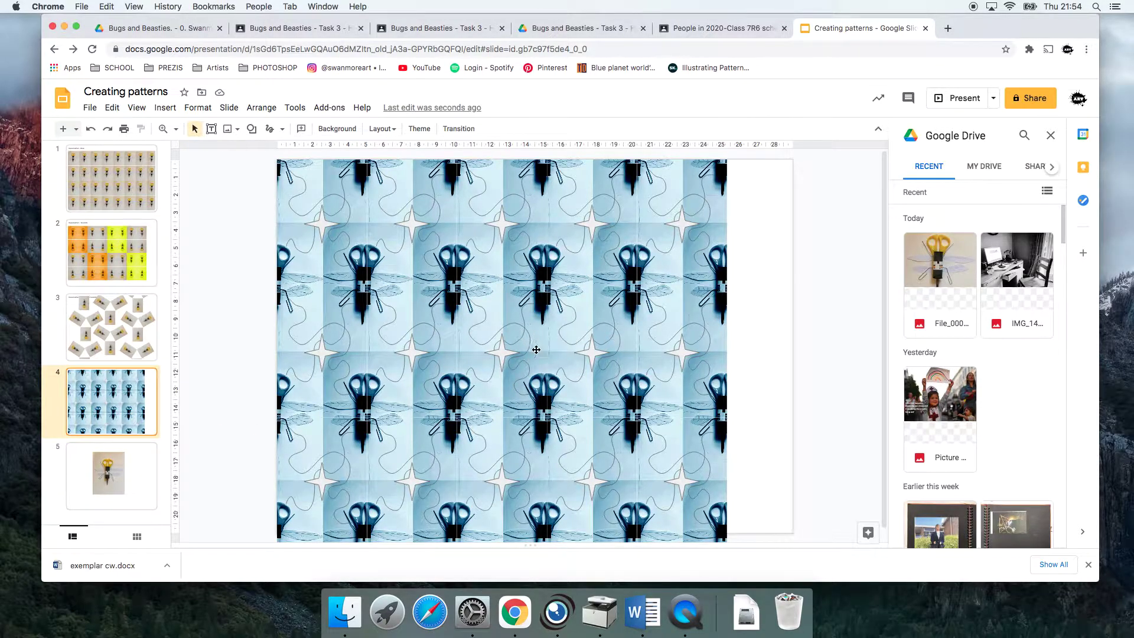
{"action": "left_click", "coordinate": [139, 185]}
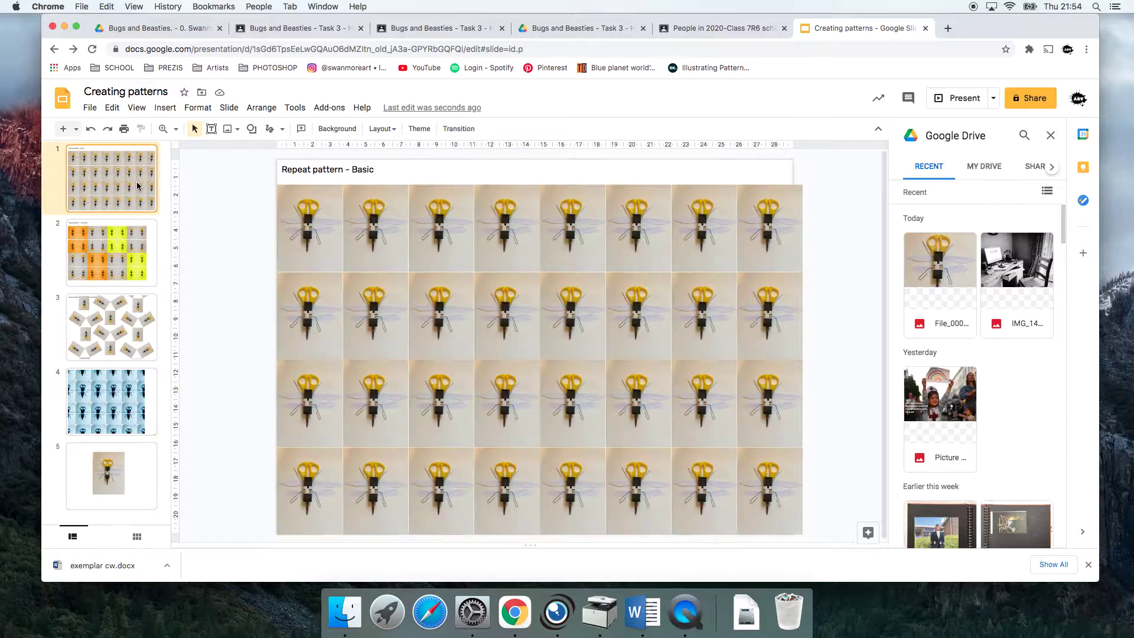
{"action": "left_click", "coordinate": [125, 252]}
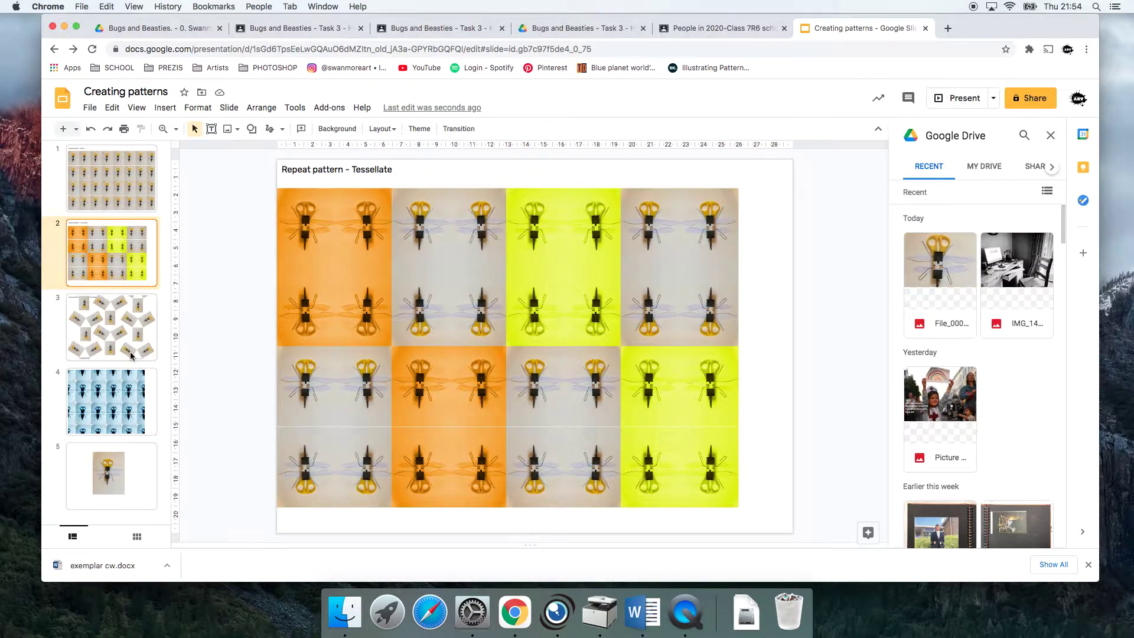
{"action": "left_click", "coordinate": [141, 391]}
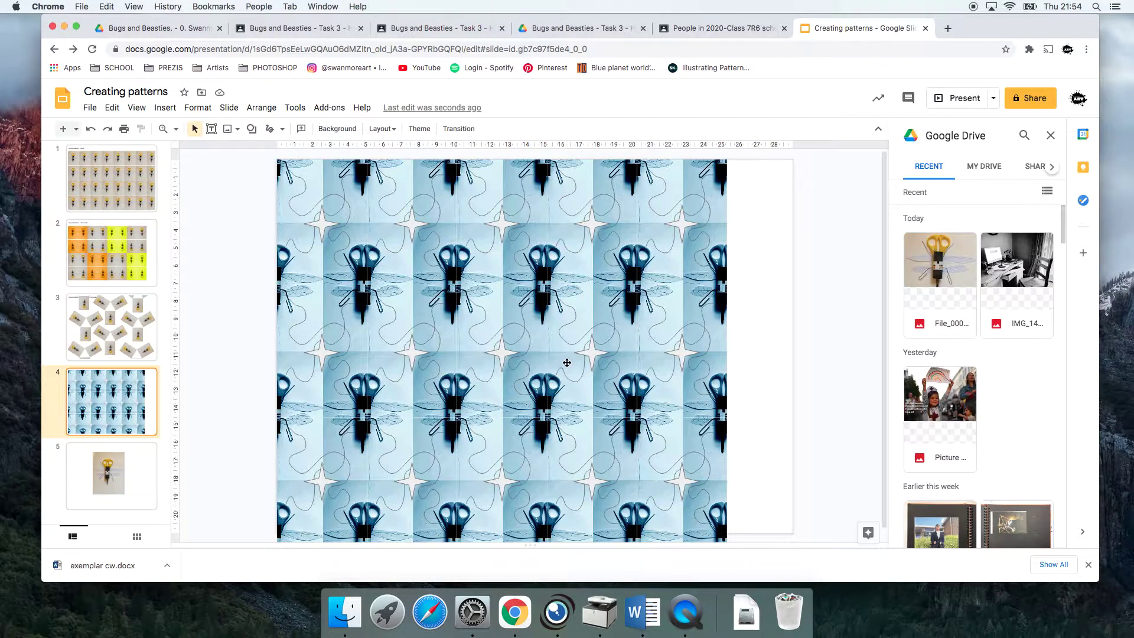
Crop the bug photo on slide 5 so only its left half remains
{"action": "left_click", "coordinate": [142, 462]}
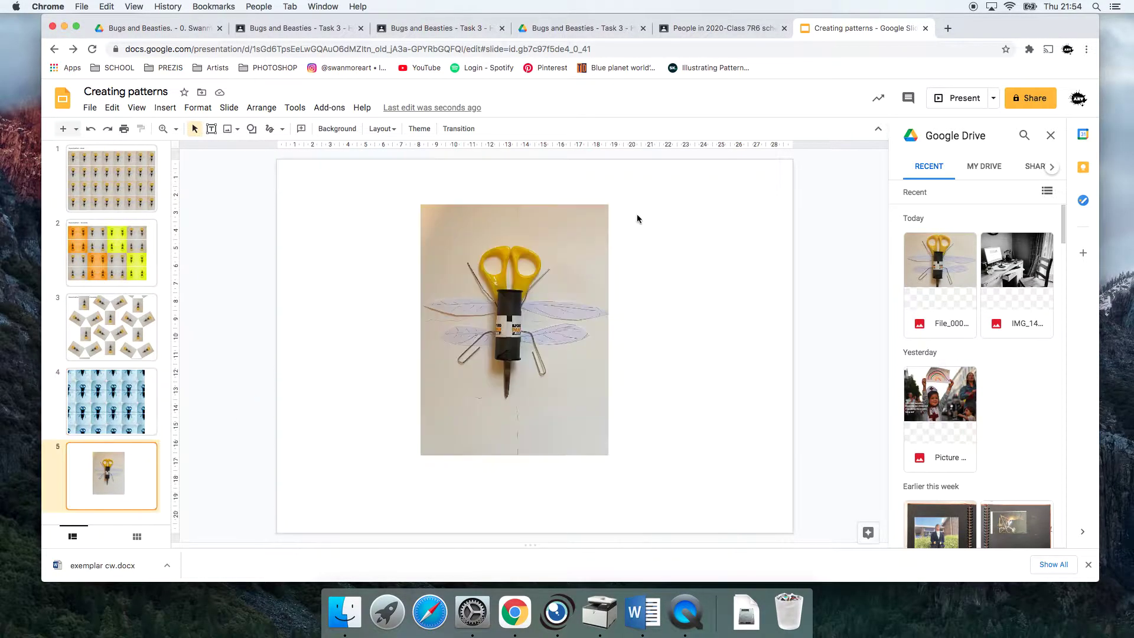
{"action": "left_click", "coordinate": [554, 280]}
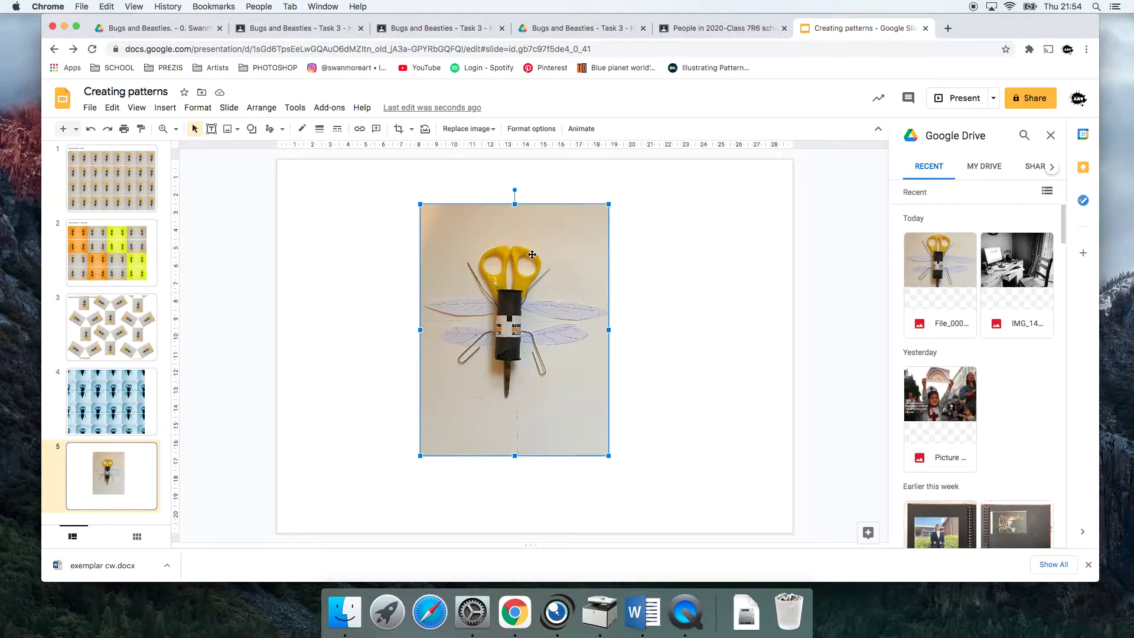
{"action": "left_click", "coordinate": [1050, 136]}
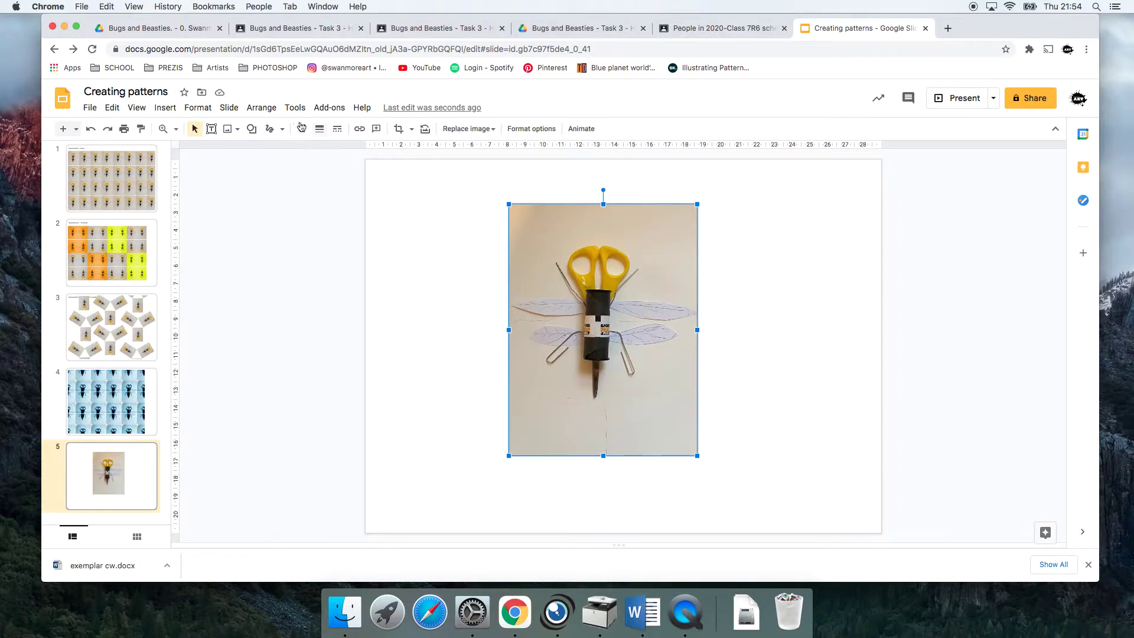
{"action": "left_click", "coordinate": [399, 130]}
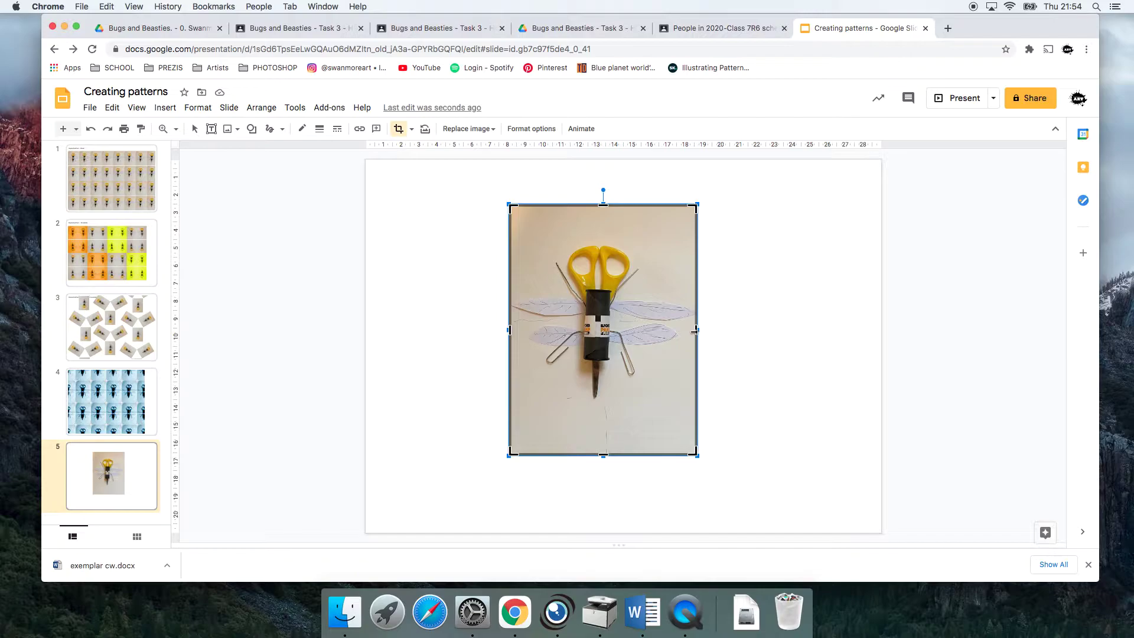
{"action": "left_click_drag", "start_coordinate": [695, 330], "coordinate": [602, 320]}
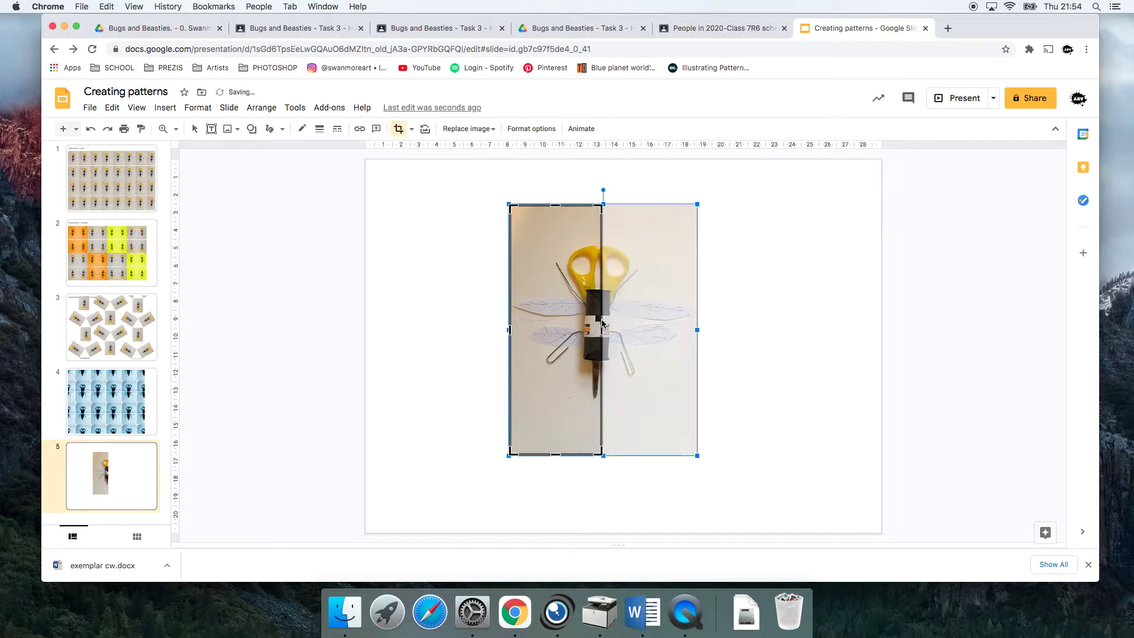
{"action": "key", "text": "Return"}
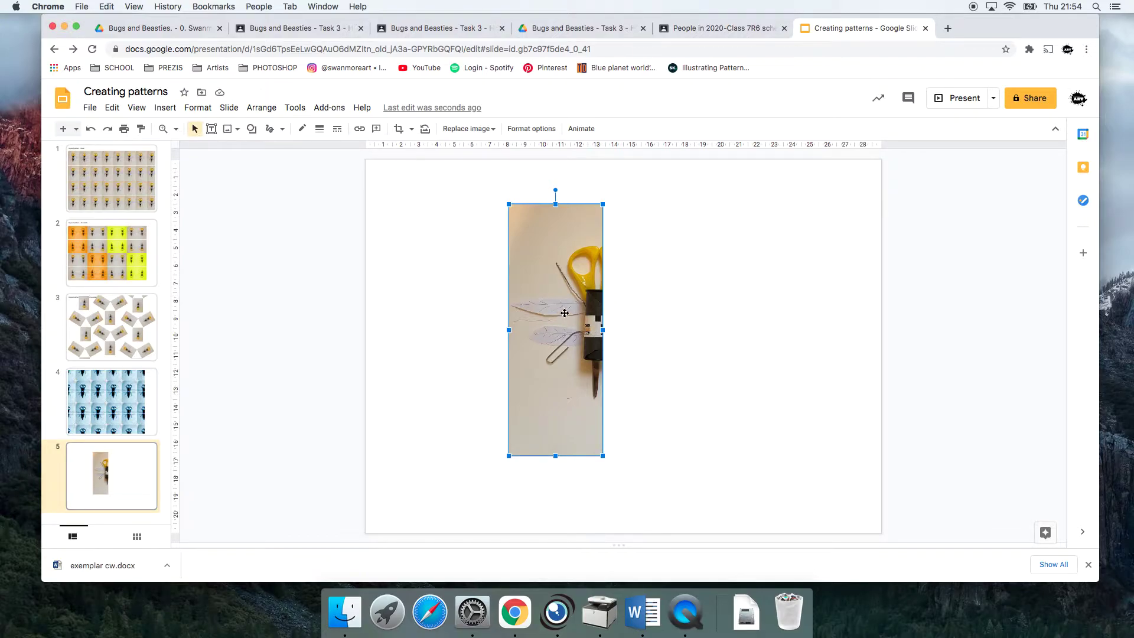
Copy and paste the cropped photo, placing the copy beside the original
{"action": "right_click", "coordinate": [565, 300]}
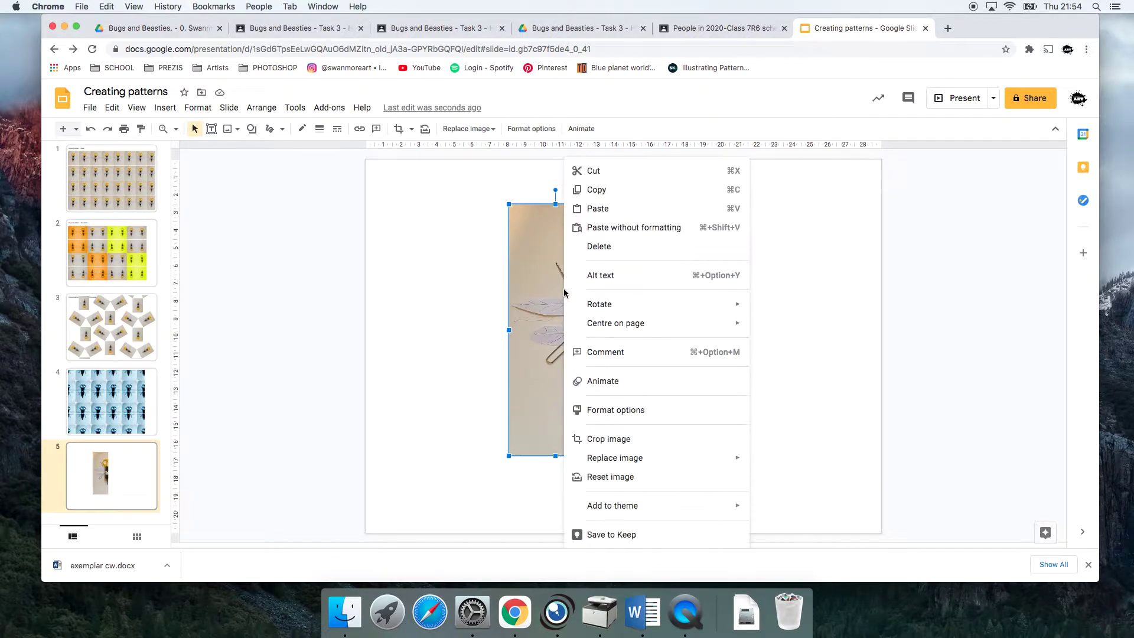
{"action": "left_click", "coordinate": [605, 185]}
{"action": "right_click", "coordinate": [629, 283]}
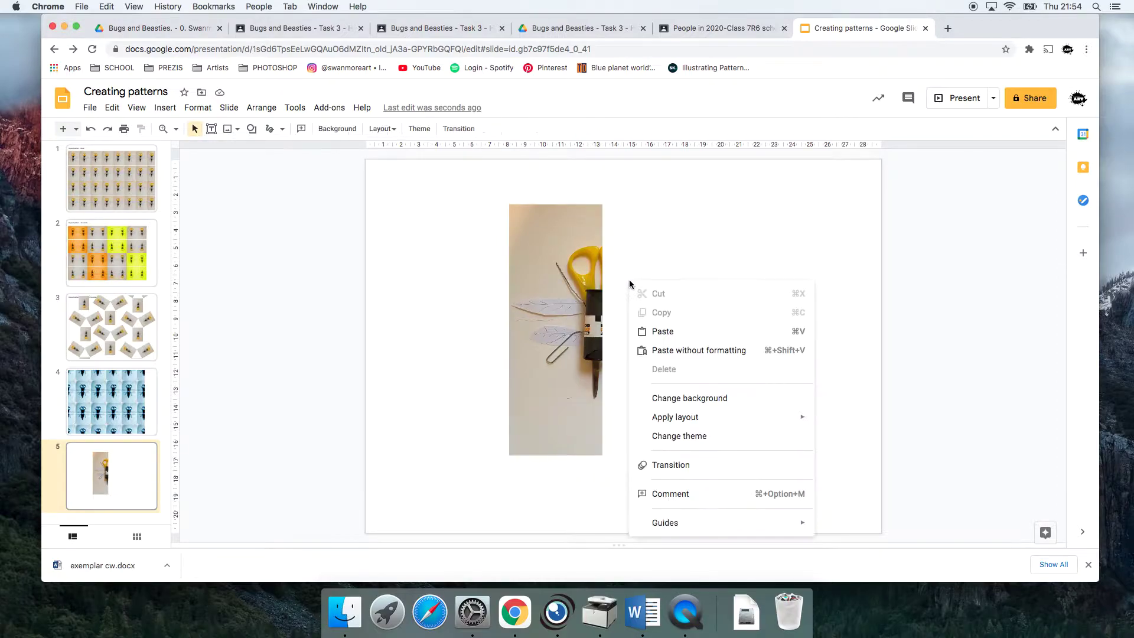
{"action": "left_click", "coordinate": [655, 331]}
{"action": "left_click_drag", "start_coordinate": [571, 319], "coordinate": [665, 316]}
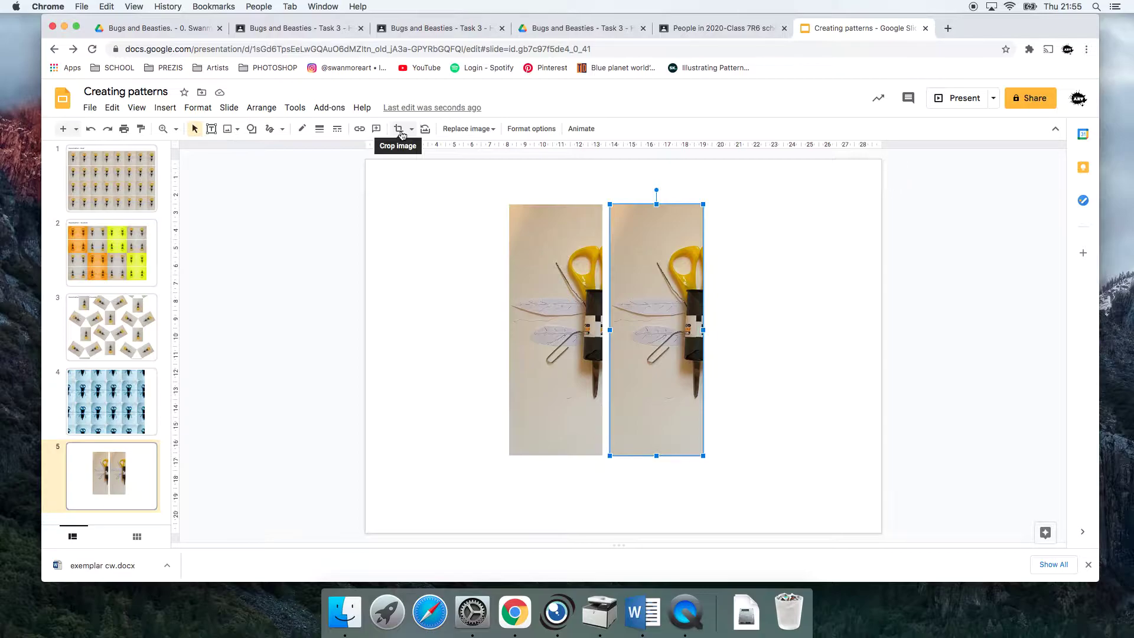
Re-crop the copy so it shows only the bug's right half
{"action": "left_click", "coordinate": [399, 130]}
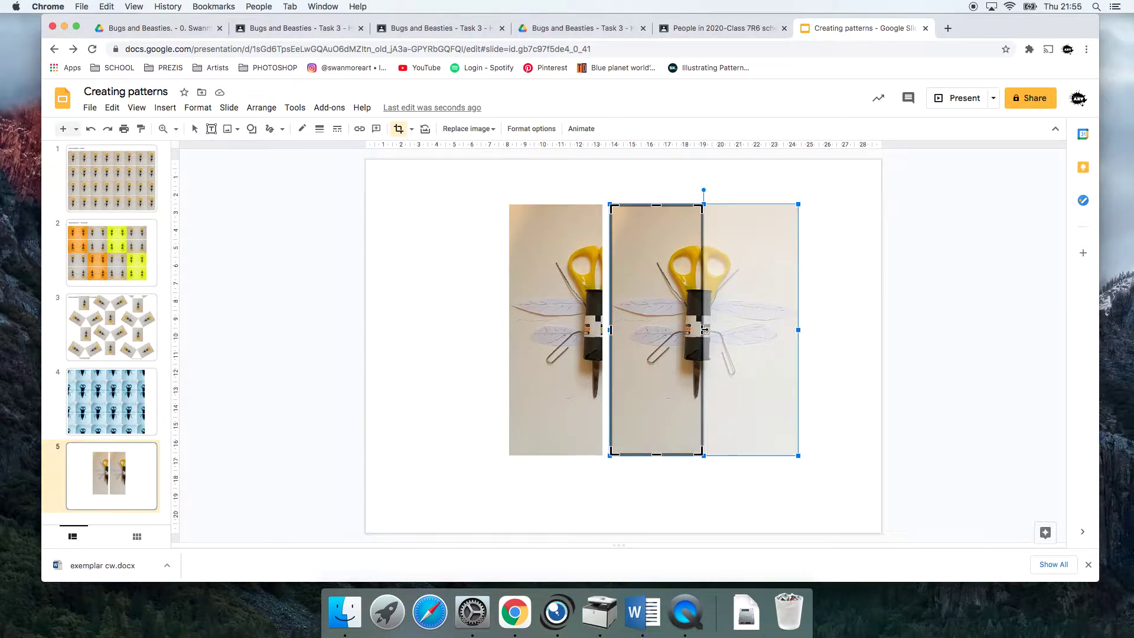
{"action": "left_click_drag", "start_coordinate": [705, 330], "coordinate": [798, 333]}
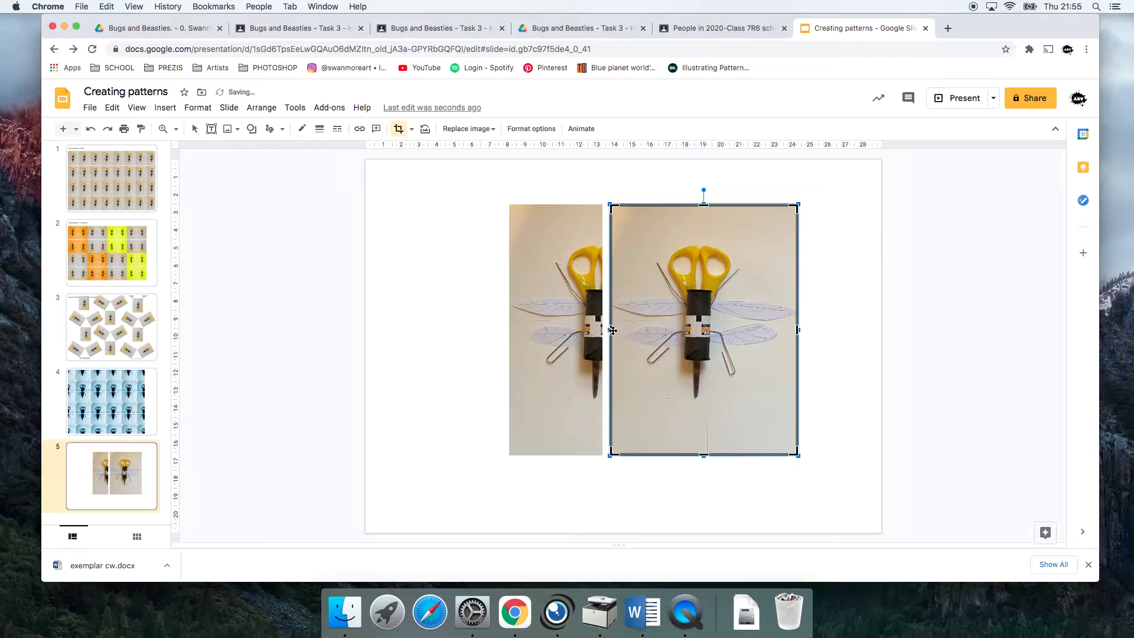
{"action": "left_click_drag", "start_coordinate": [610, 330], "coordinate": [706, 336]}
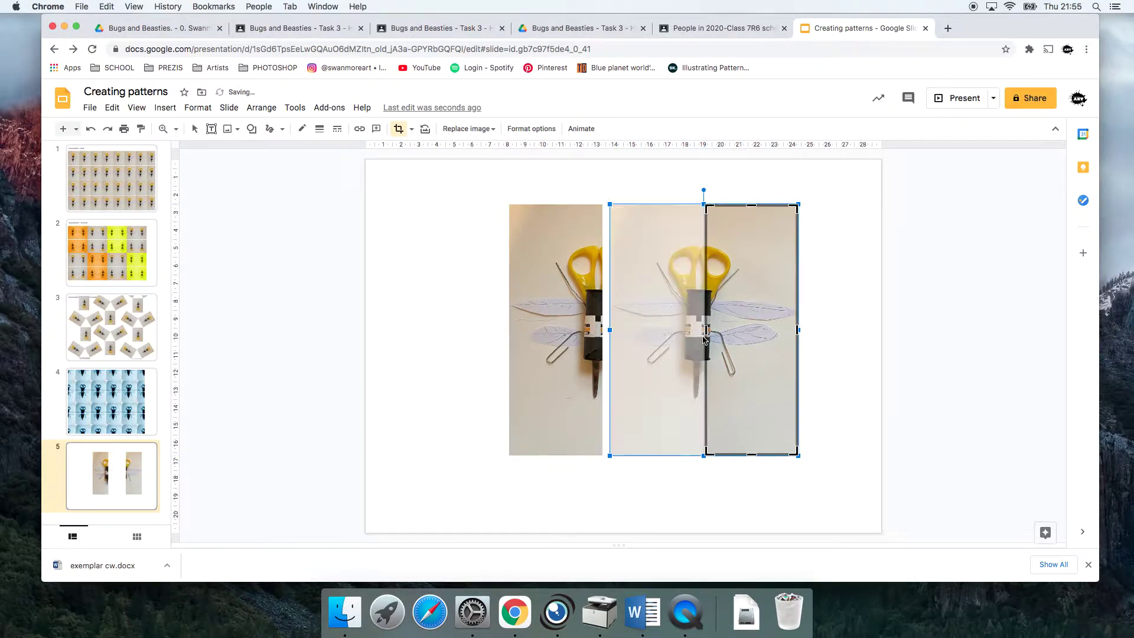
{"action": "key", "text": "Return"}
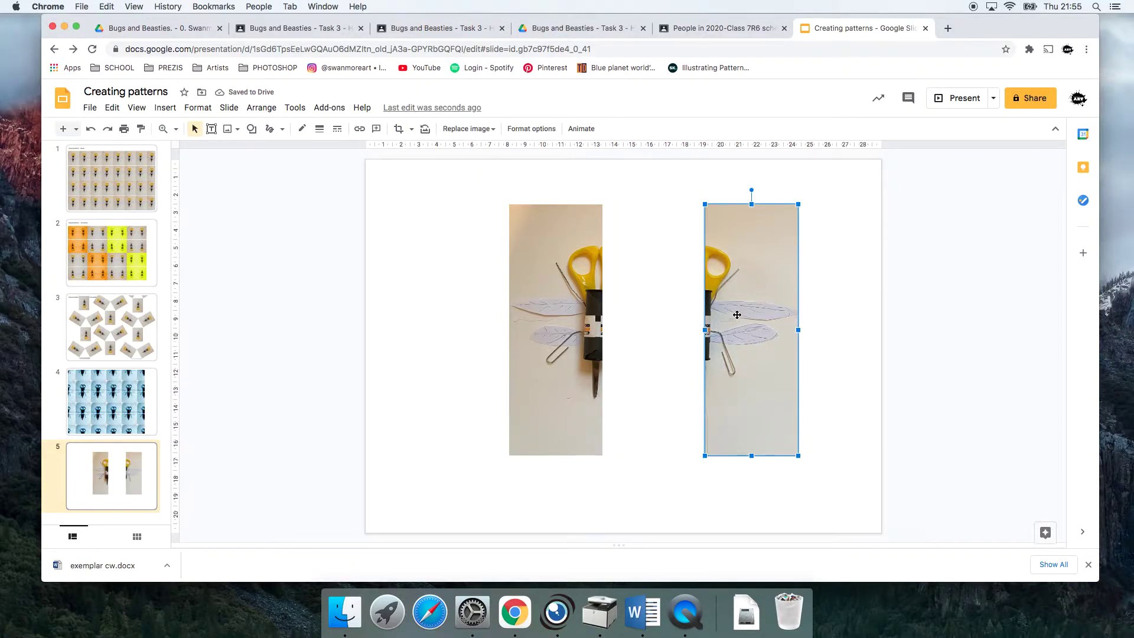
Move the right-half piece flush against the left side of the left-half piece
{"action": "left_click_drag", "start_coordinate": [738, 314], "coordinate": [446, 323]}
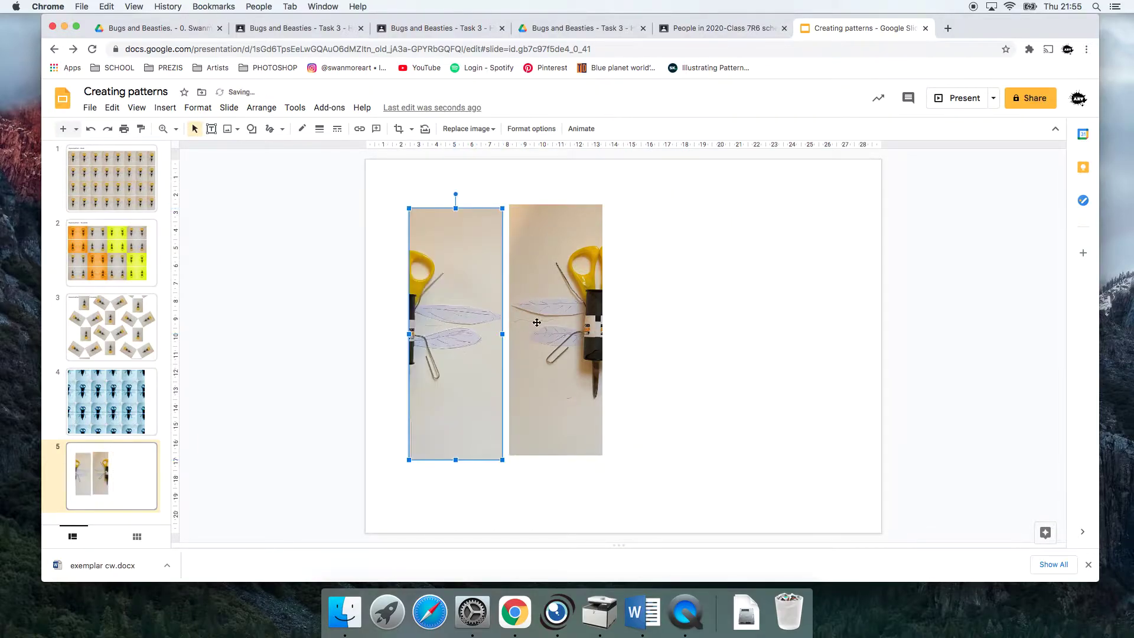
{"action": "left_click_drag", "start_coordinate": [537, 322], "coordinate": [531, 329]}
{"action": "left_click", "coordinate": [631, 402]}
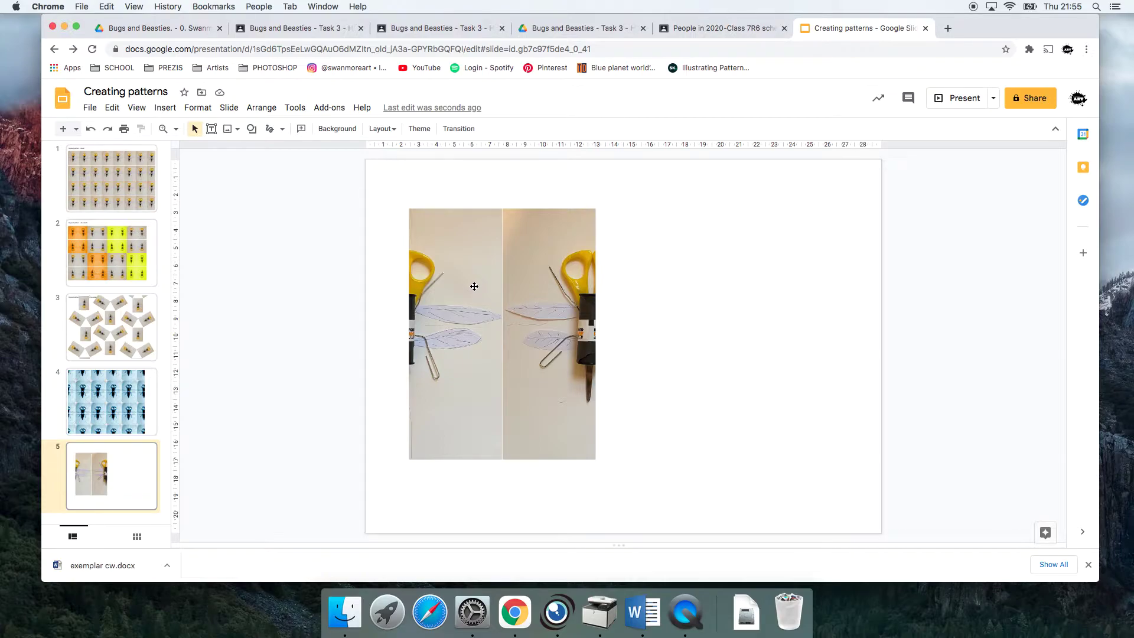
Crop the left bug piece down to its lower paperclip section
{"action": "left_click", "coordinate": [474, 287]}
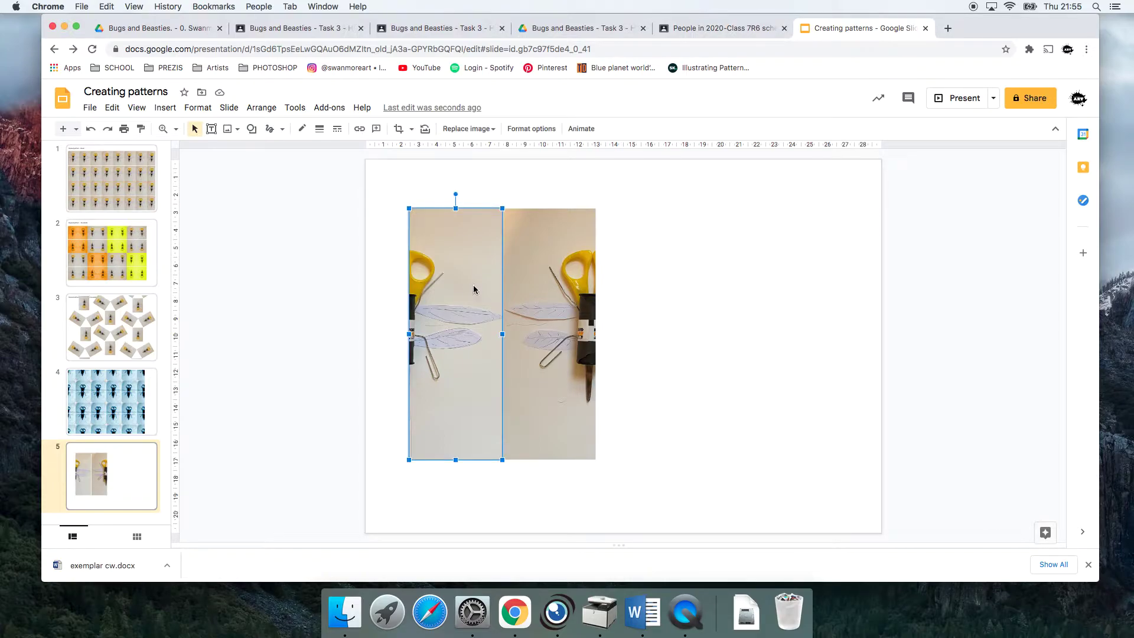
{"action": "left_click", "coordinate": [399, 130]}
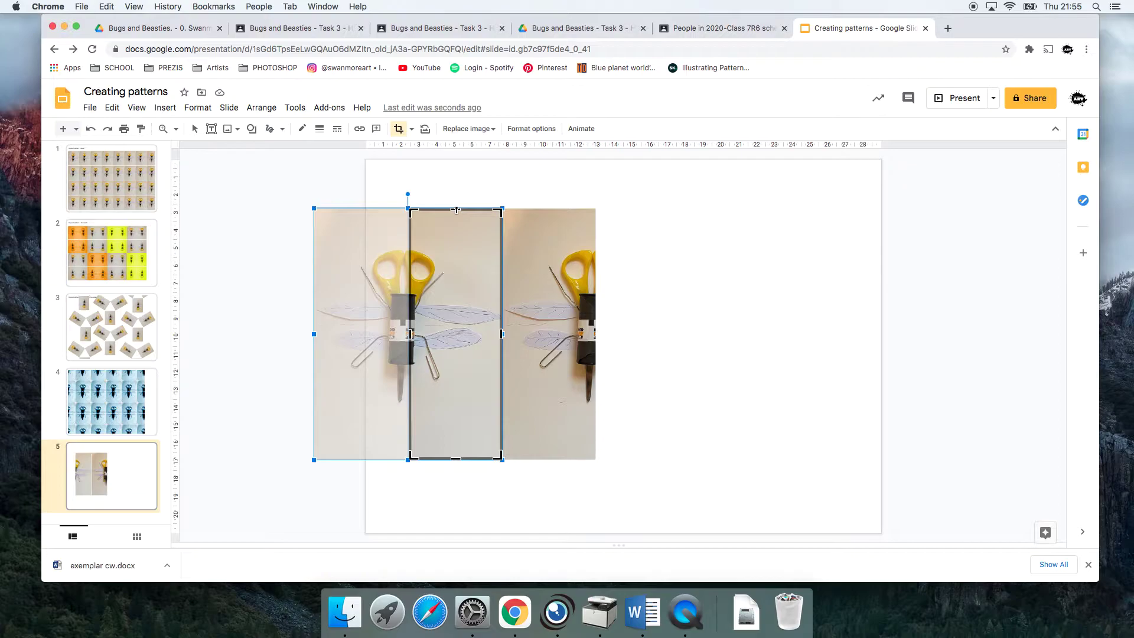
{"action": "left_click_drag", "start_coordinate": [456, 209], "coordinate": [463, 336]}
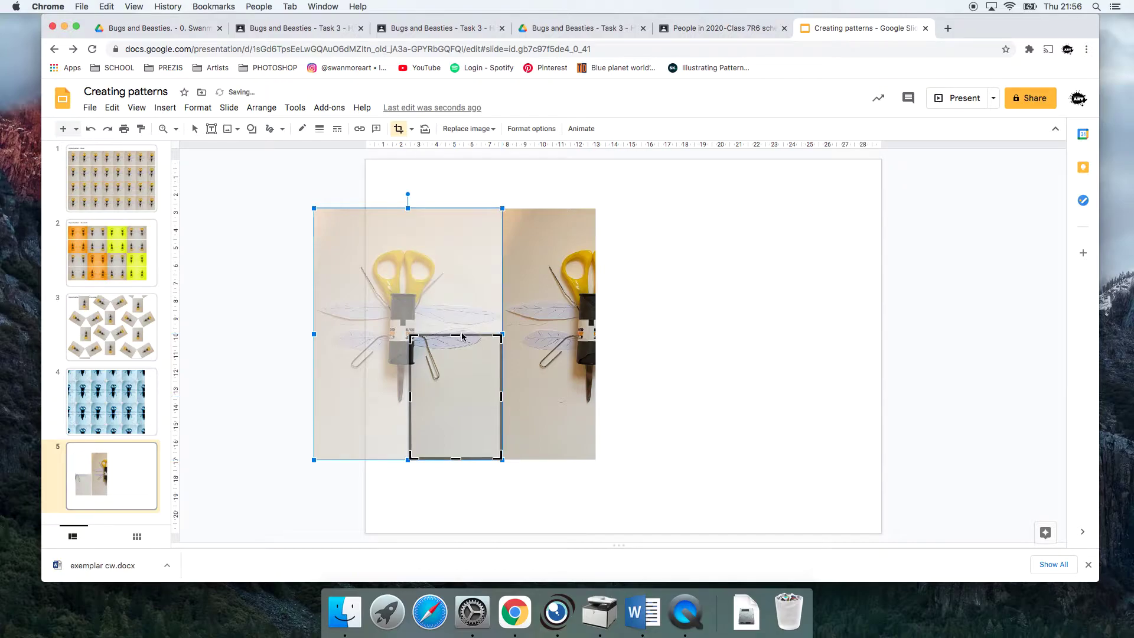
{"action": "left_click", "coordinate": [680, 358]}
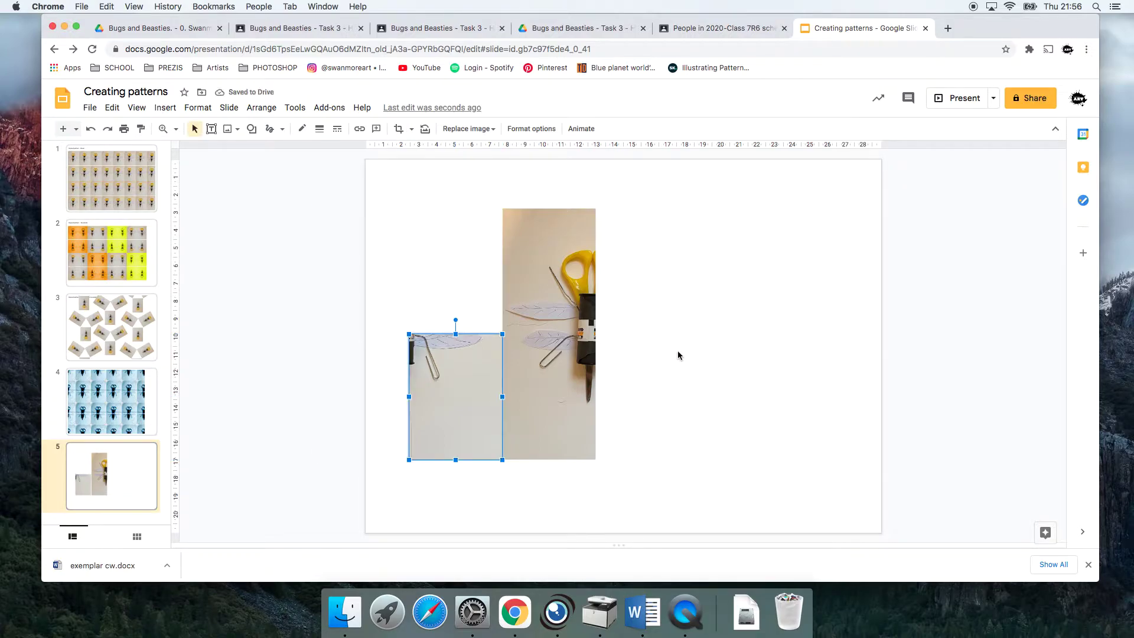
Duplicate the lower piece, re-crop the copy to the top scissors half, and stack it above
{"action": "right_click", "coordinate": [467, 358]}
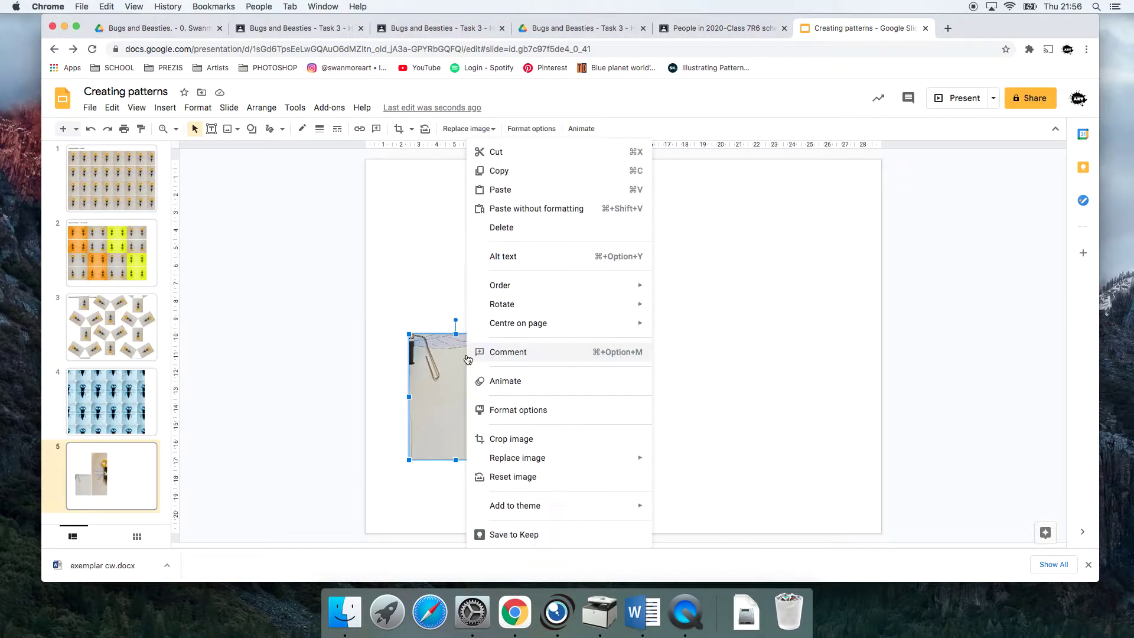
{"action": "left_click", "coordinate": [518, 172]}
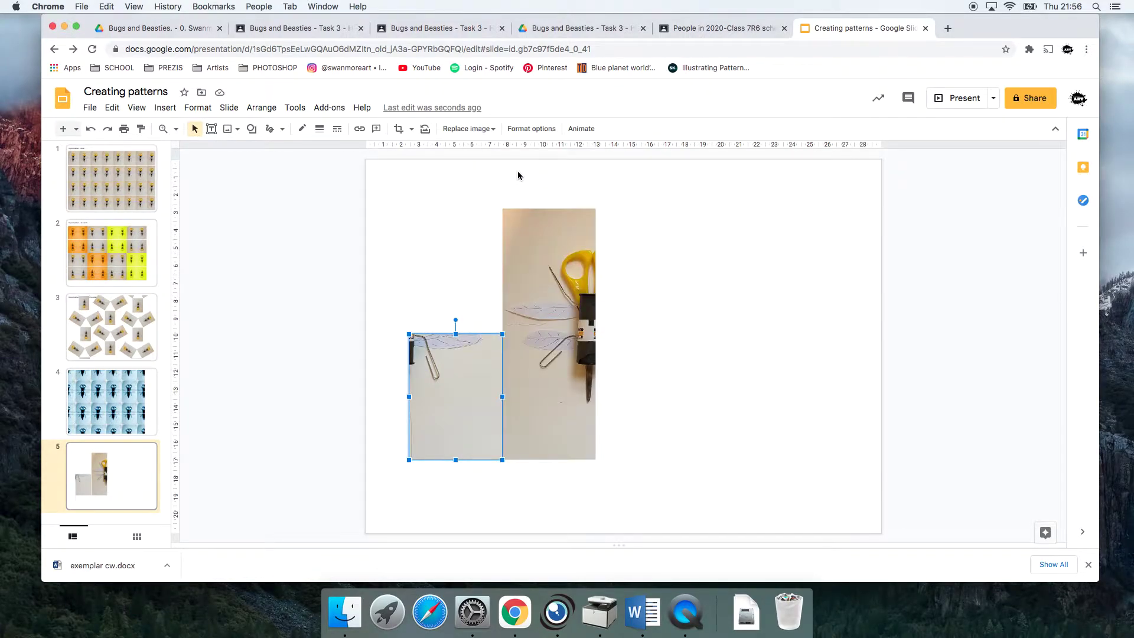
{"action": "right_click", "coordinate": [441, 244]}
{"action": "left_click", "coordinate": [468, 285]}
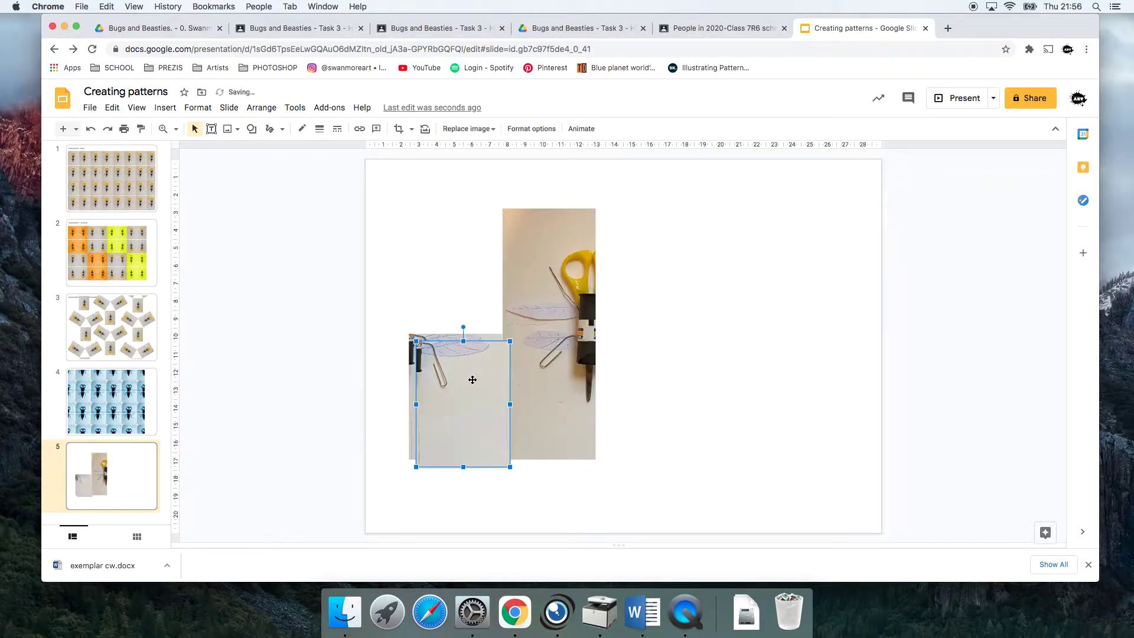
{"action": "left_click_drag", "start_coordinate": [472, 384], "coordinate": [462, 322]}
{"action": "left_click", "coordinate": [399, 128]}
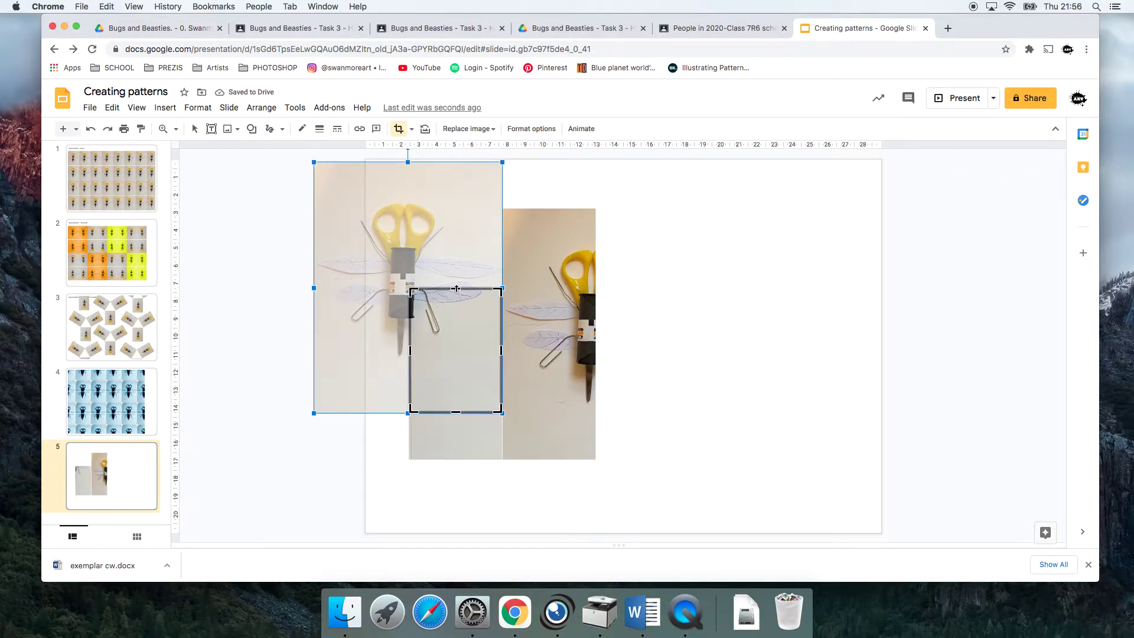
{"action": "left_click_drag", "start_coordinate": [456, 290], "coordinate": [465, 164]}
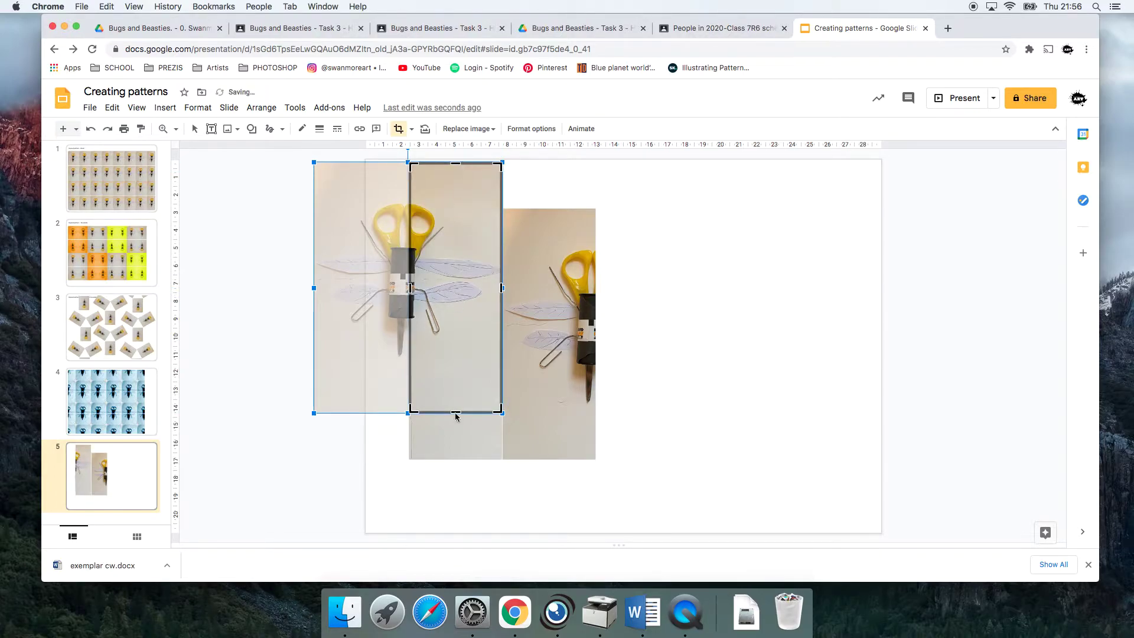
{"action": "left_click_drag", "start_coordinate": [455, 413], "coordinate": [463, 289]}
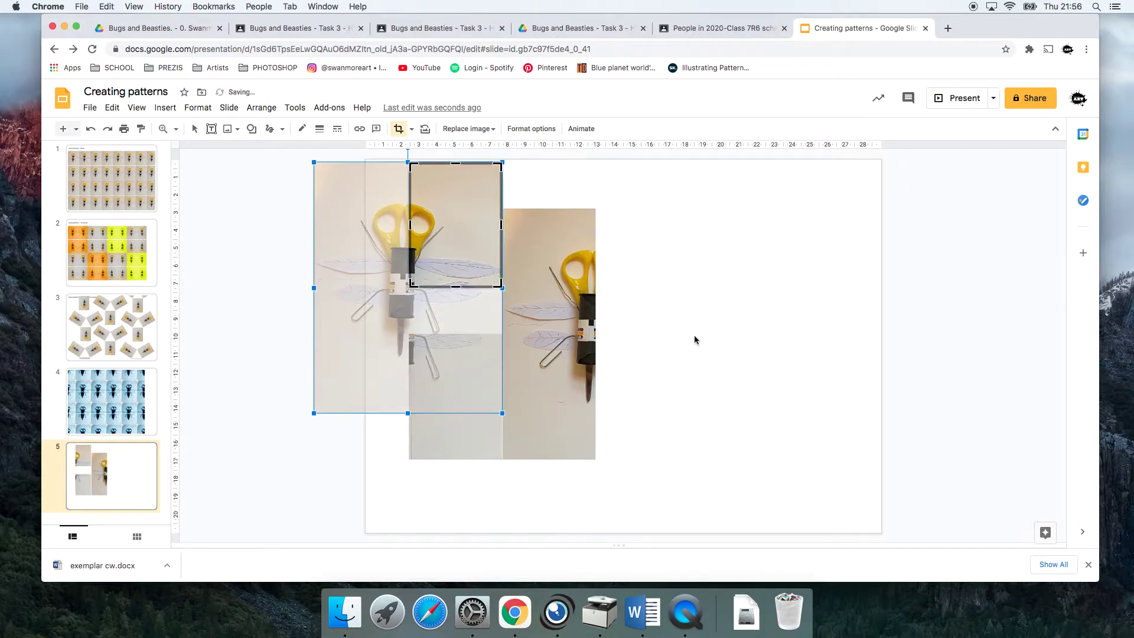
{"action": "key", "text": "Return"}
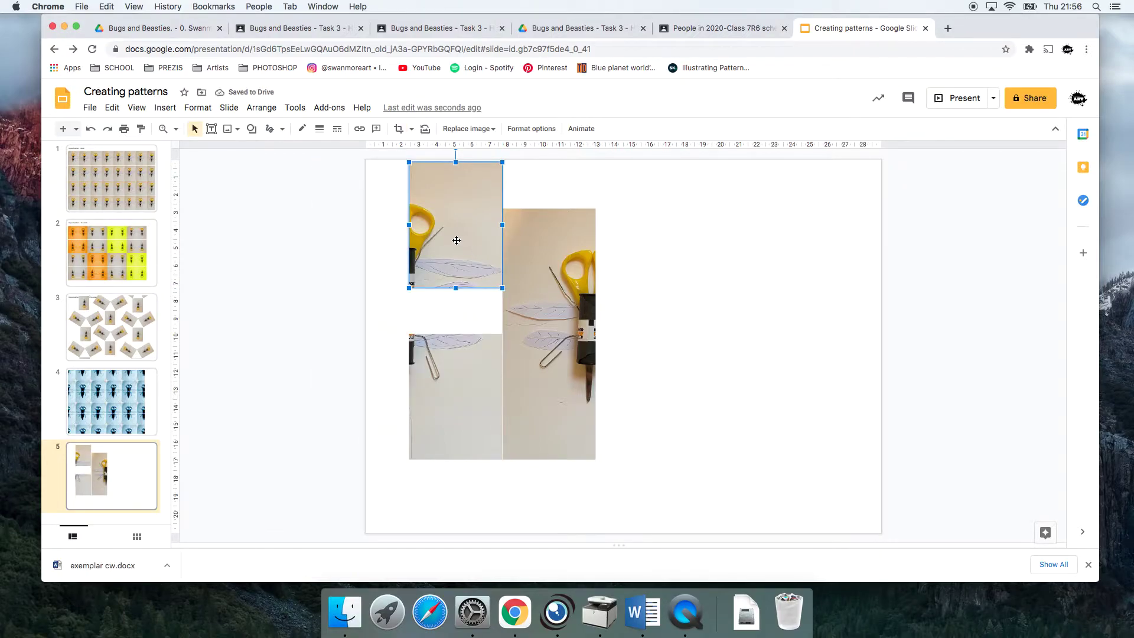
{"action": "left_click_drag", "start_coordinate": [458, 242], "coordinate": [459, 271]}
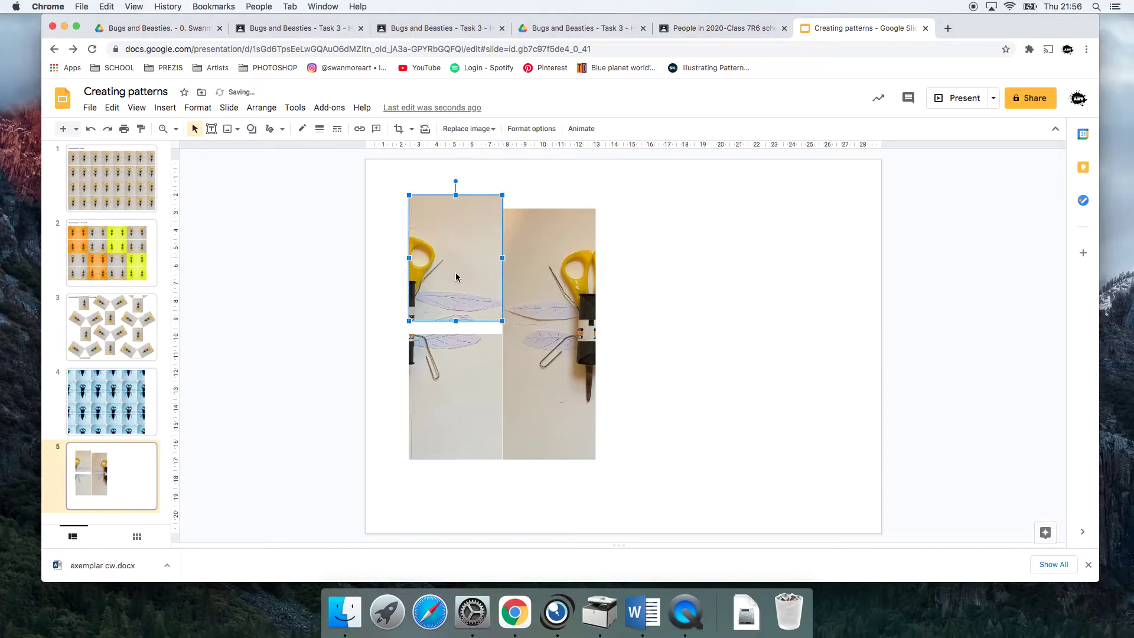
Crop the right bug piece down to its lower paperclip half
{"action": "left_click", "coordinate": [551, 313]}
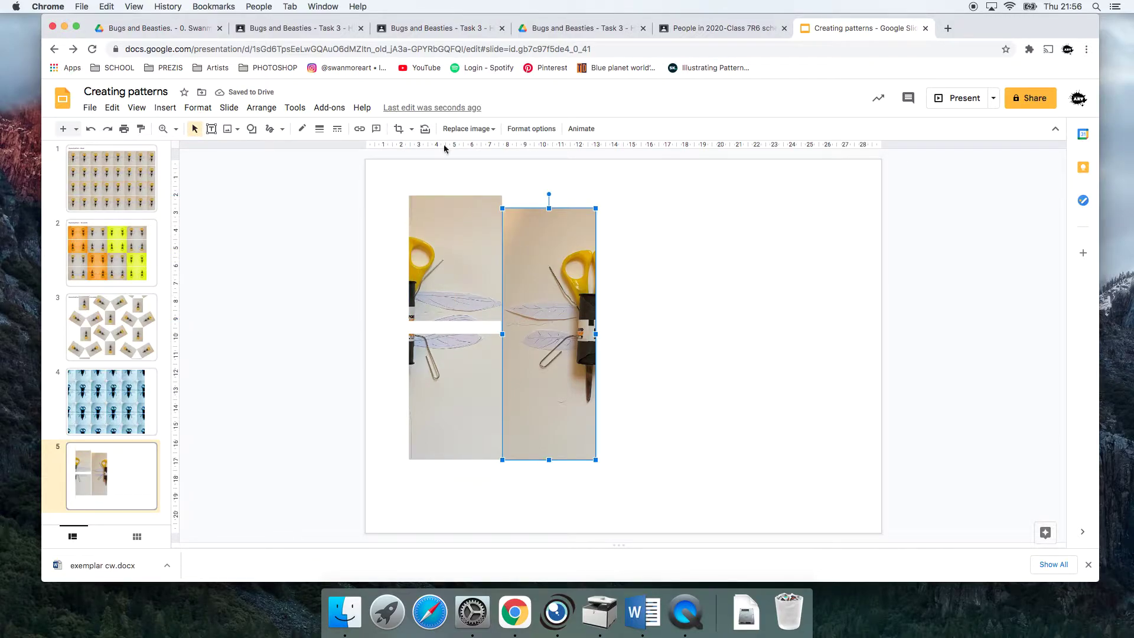
{"action": "left_click", "coordinate": [398, 131]}
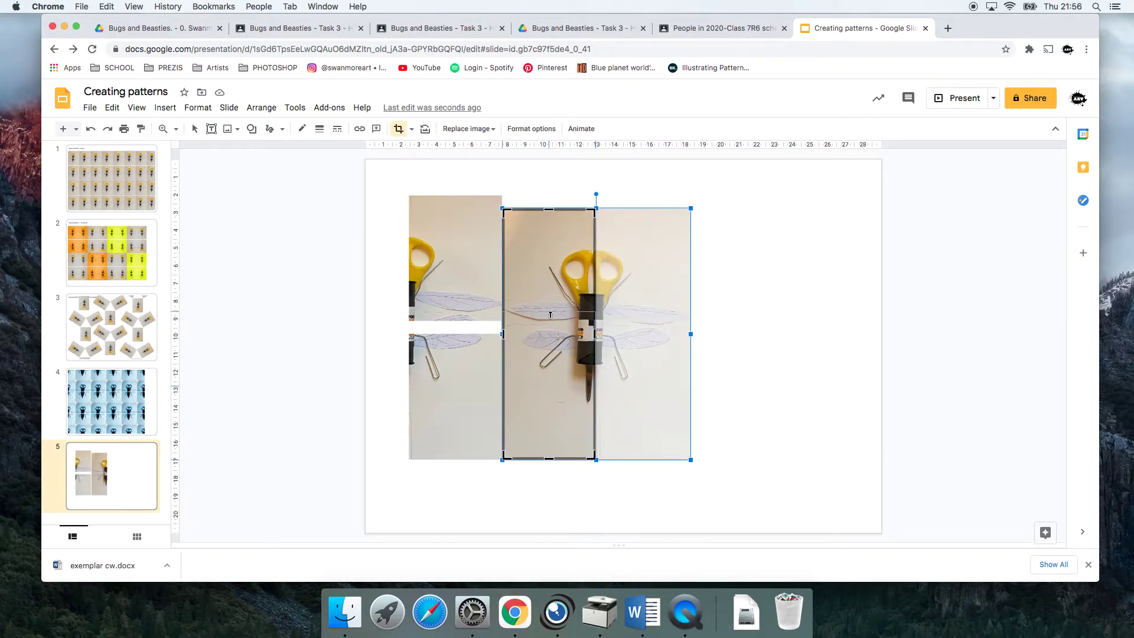
{"action": "left_click_drag", "start_coordinate": [549, 331], "coordinate": [553, 334]}
{"action": "key", "text": "Return"}
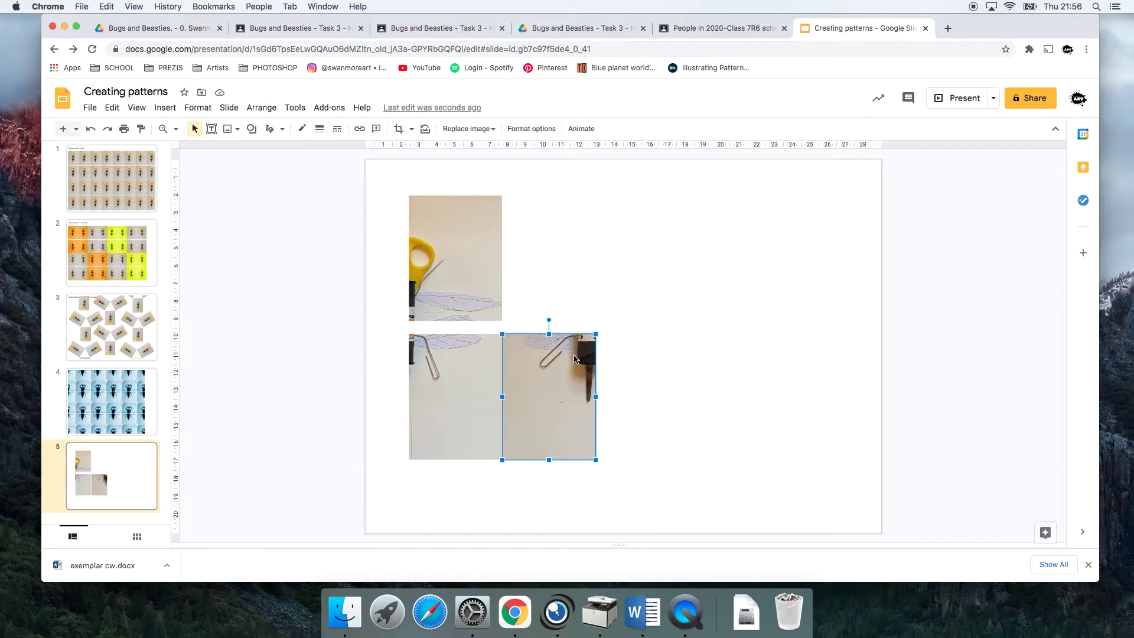
Paste a duplicate of the right lower piece and move it above the original
{"action": "right_click", "coordinate": [574, 358]}
{"action": "left_click", "coordinate": [633, 173]}
{"action": "right_click", "coordinate": [583, 227]}
{"action": "left_click", "coordinate": [610, 281]}
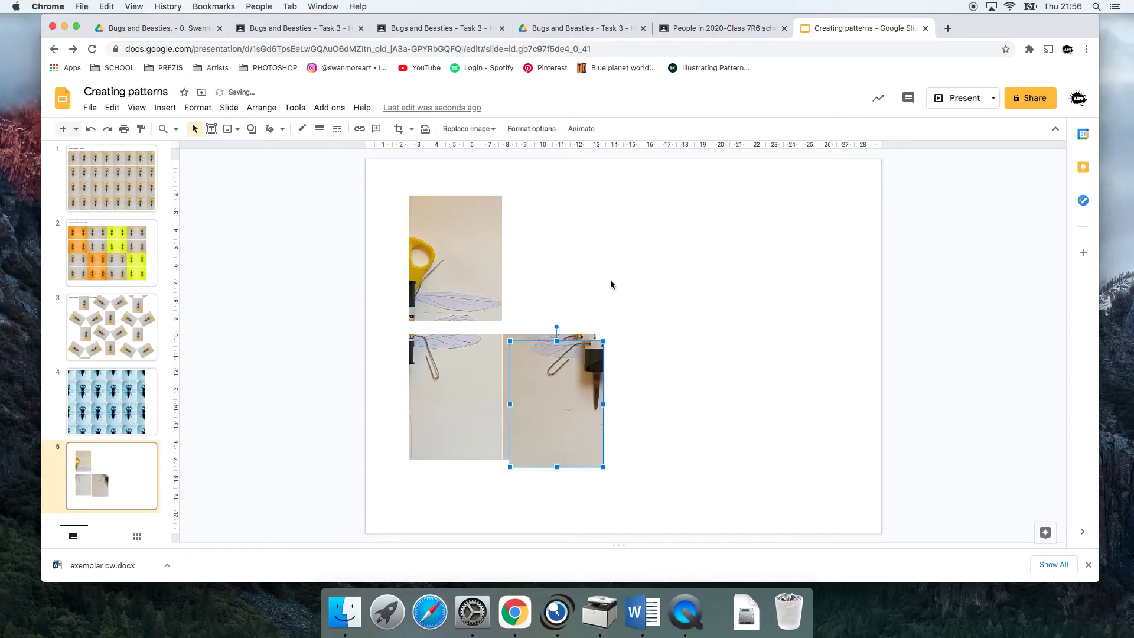
{"action": "left_click_drag", "start_coordinate": [568, 363], "coordinate": [566, 237]}
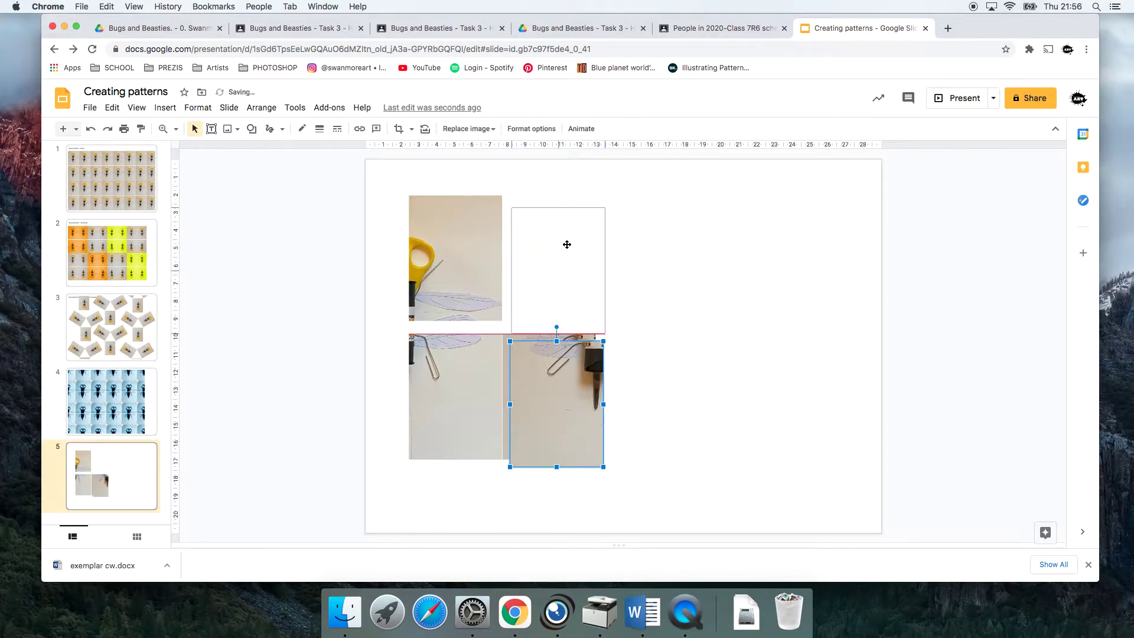
{"action": "left_click_drag", "start_coordinate": [567, 244], "coordinate": [561, 284]}
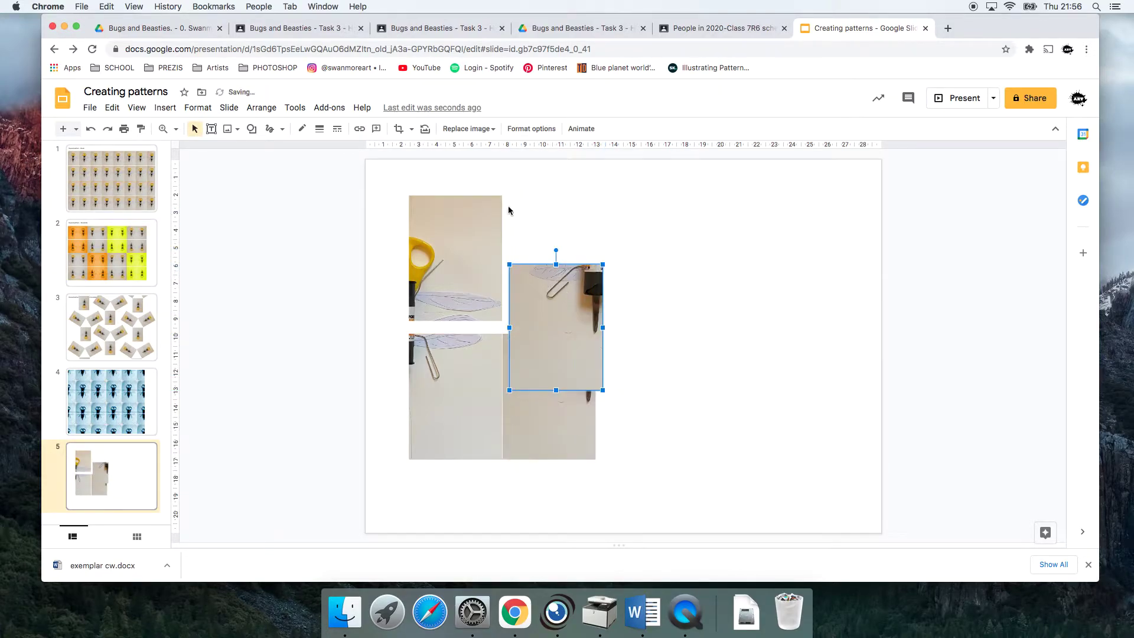
{"action": "left_click", "coordinate": [399, 129]}
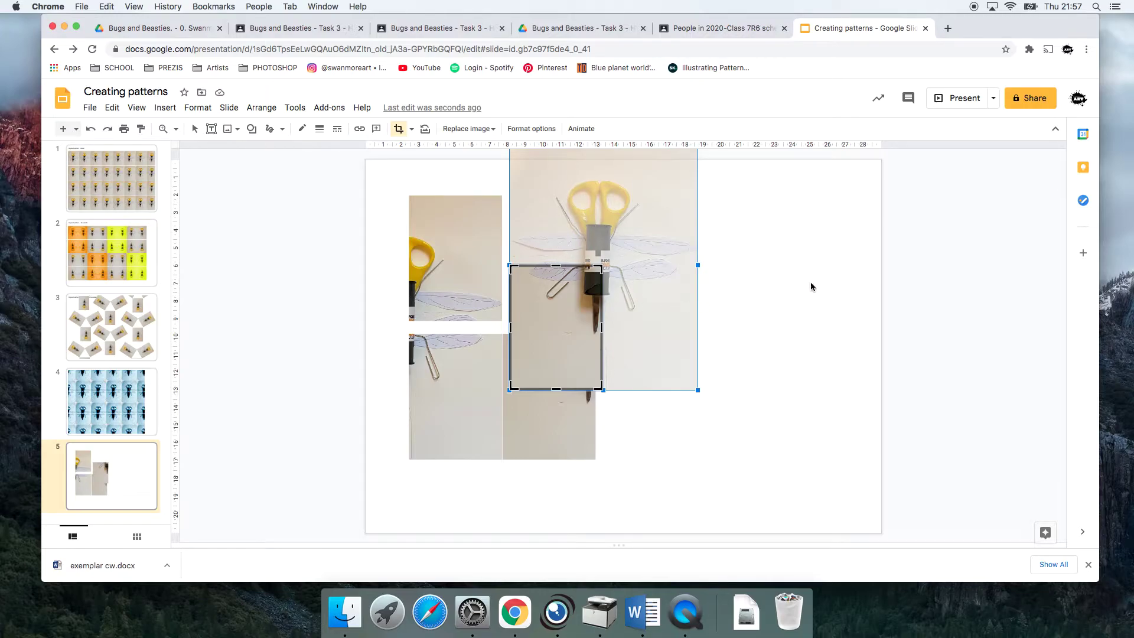
{"action": "key", "text": "Page_Up"}
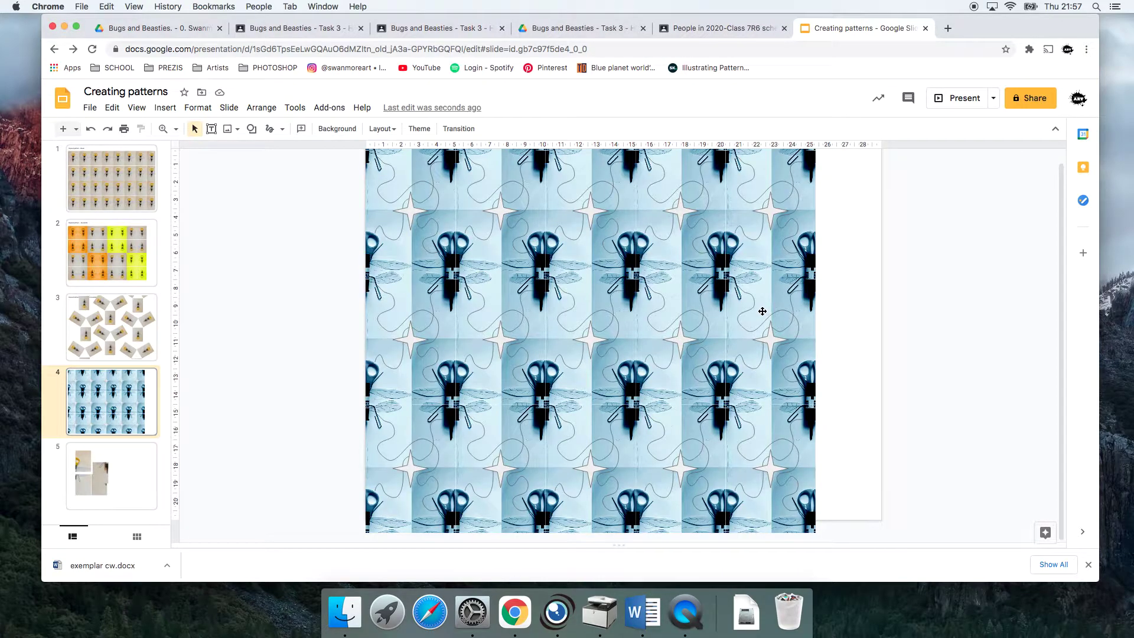
{"action": "key", "text": "Page_Down"}
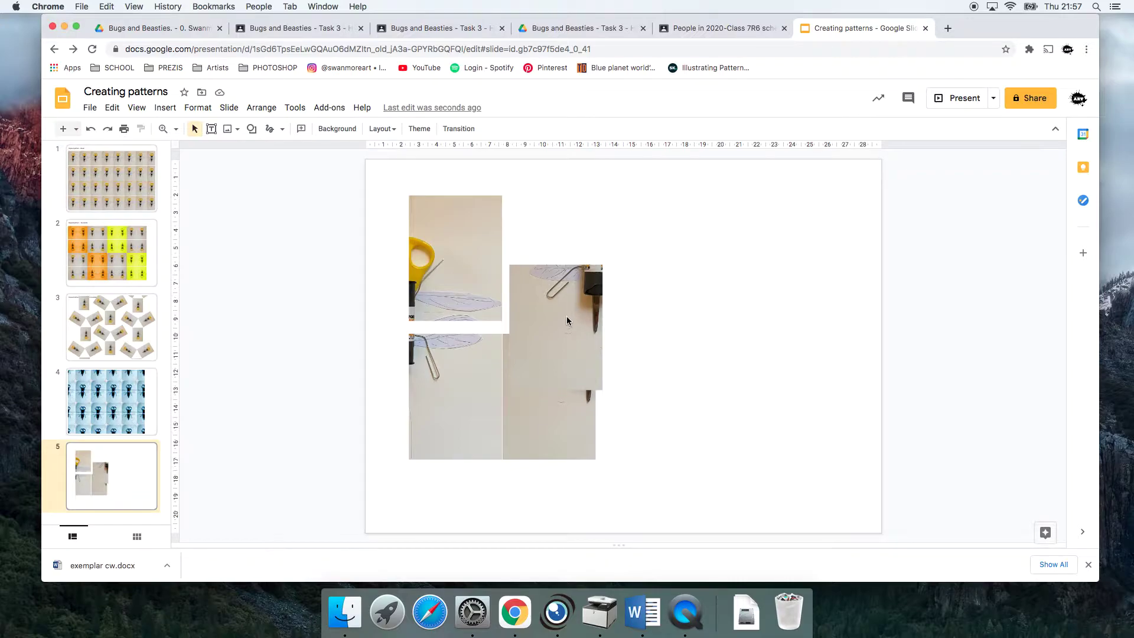
{"action": "left_click_drag", "start_coordinate": [568, 319], "coordinate": [566, 348]}
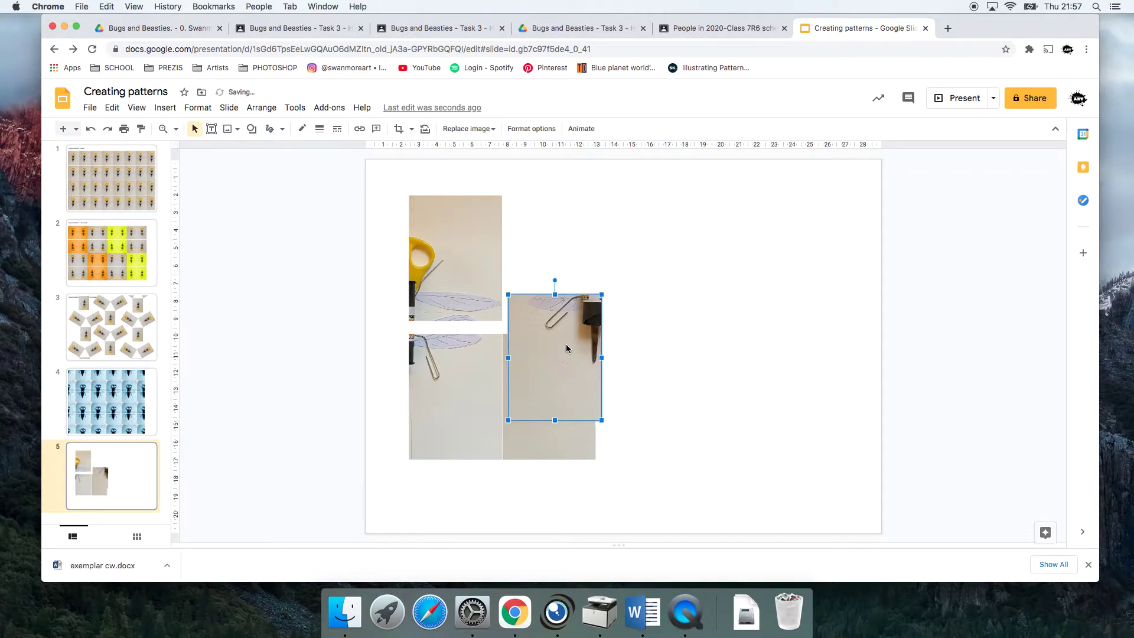
Re-crop the duplicate to the upper scissors half and place it top-right
{"action": "left_click", "coordinate": [376, 129]}
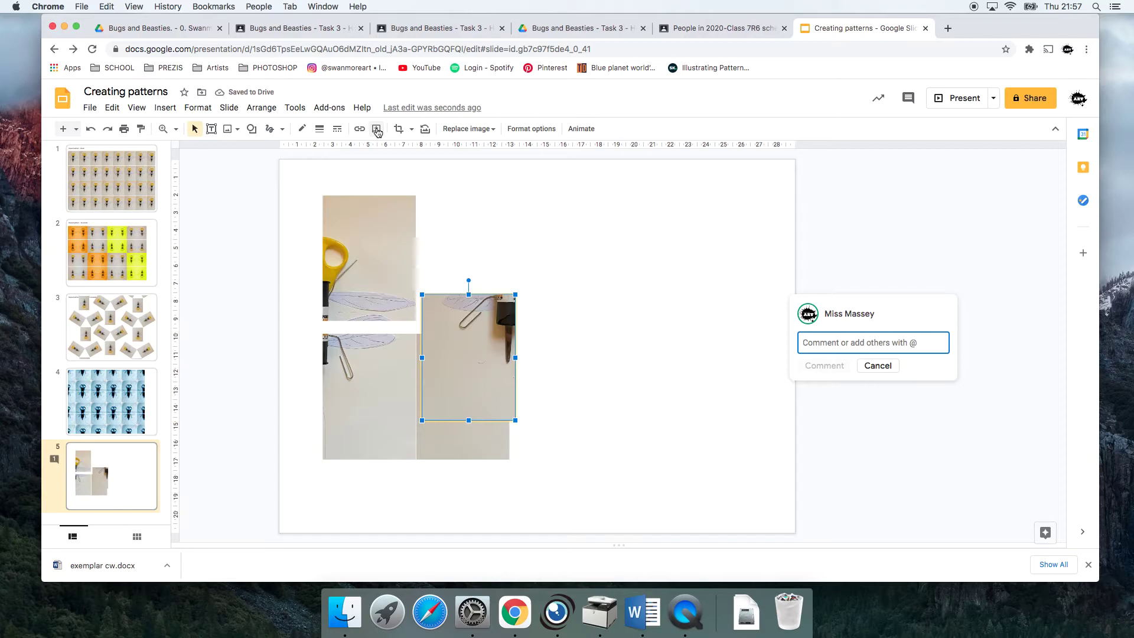
{"action": "left_click", "coordinate": [878, 365]}
{"action": "left_click", "coordinate": [399, 129]}
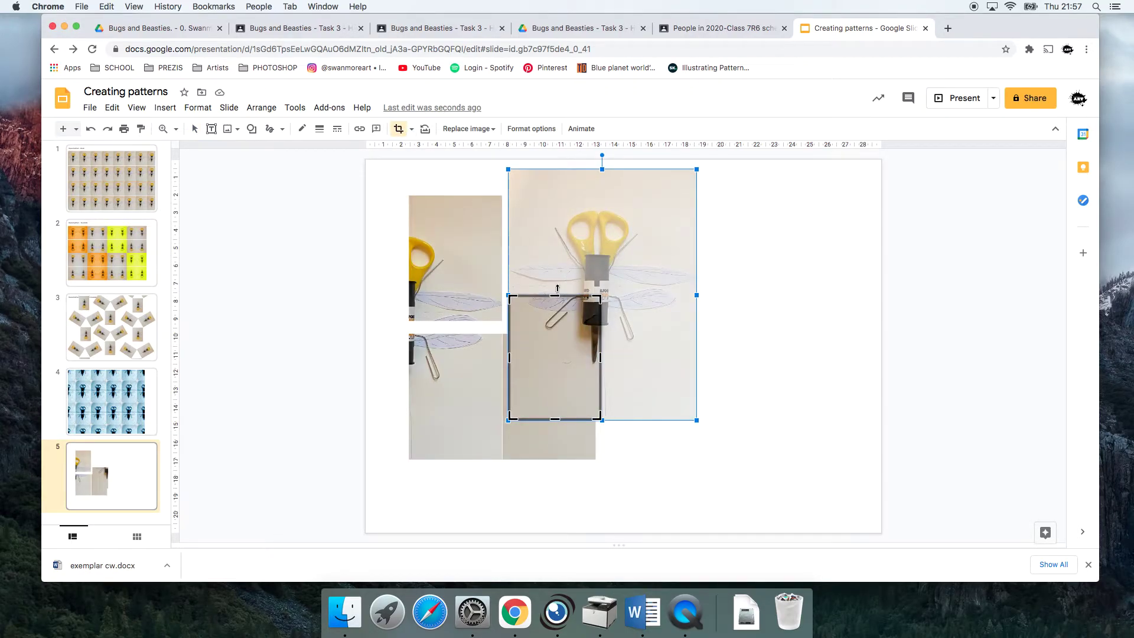
{"action": "left_click_drag", "start_coordinate": [557, 291], "coordinate": [555, 171]}
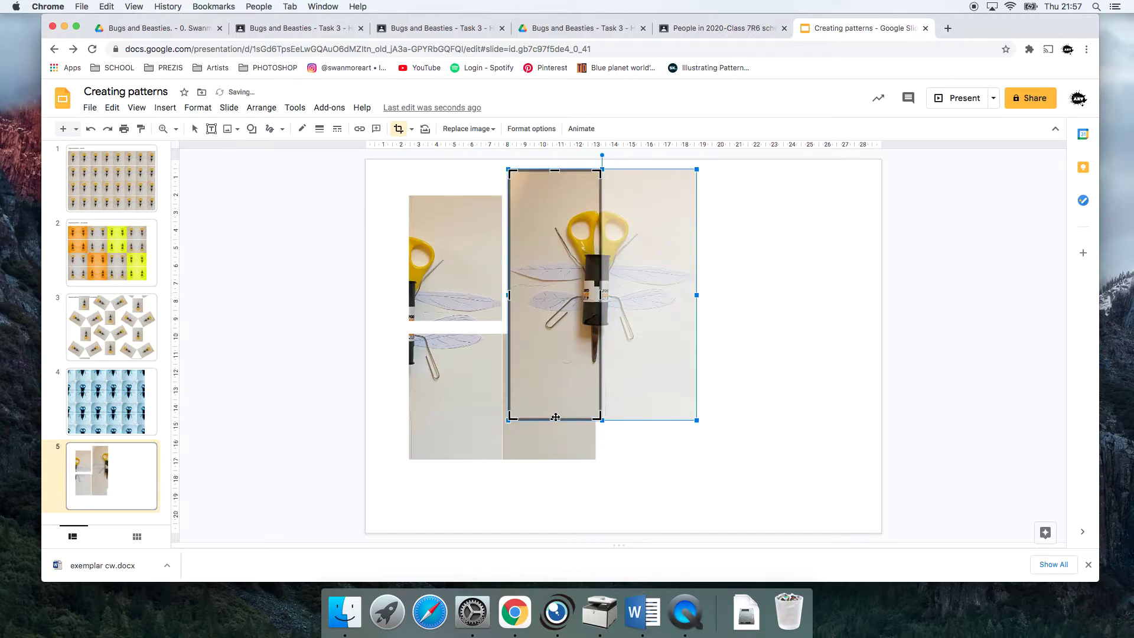
{"action": "left_click_drag", "start_coordinate": [555, 419], "coordinate": [560, 296]}
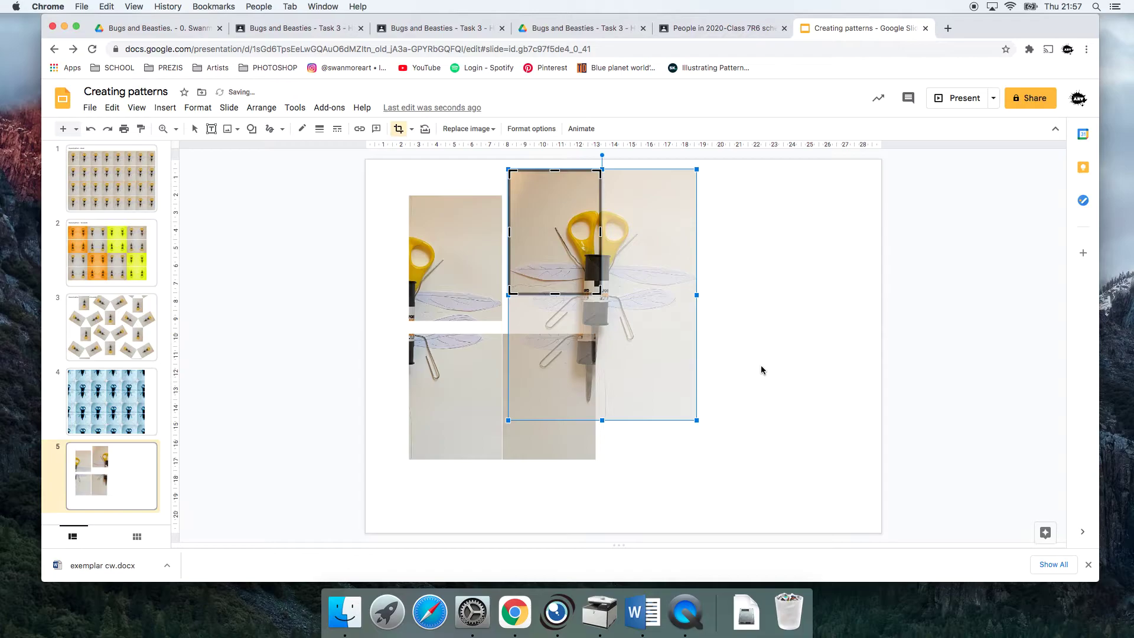
{"action": "key", "text": "Return"}
{"action": "left_click_drag", "start_coordinate": [562, 243], "coordinate": [561, 275]}
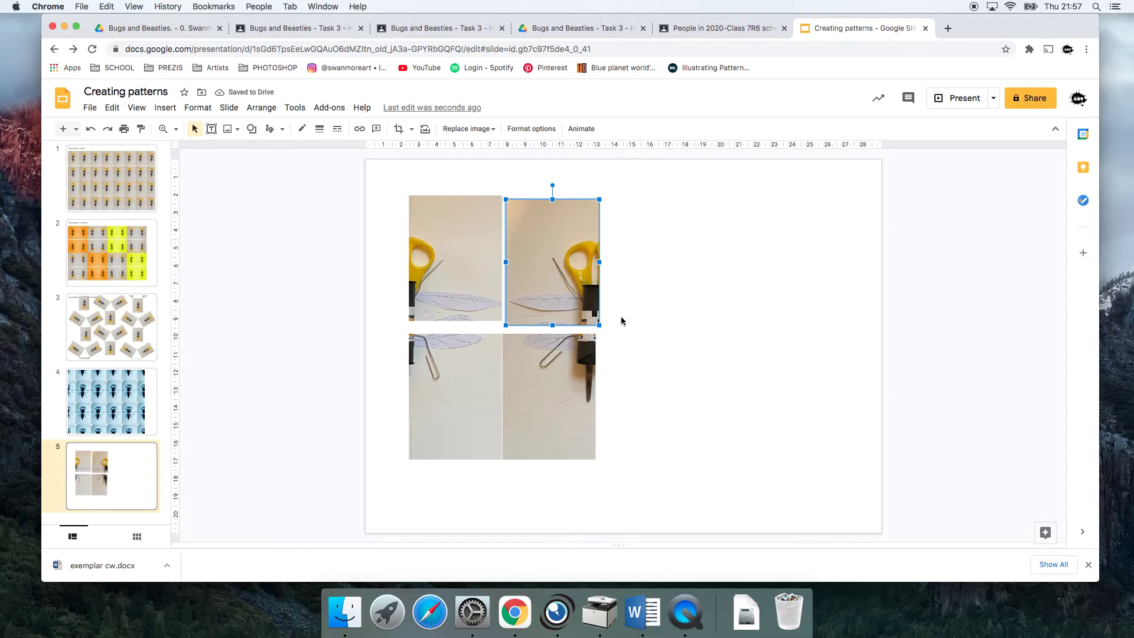
Move the paperclip quarters into the top row and the scissors quarters into the bottom row
{"action": "left_click_drag", "start_coordinate": [556, 270], "coordinate": [580, 507]}
{"action": "left_click_drag", "start_coordinate": [439, 302], "coordinate": [467, 555]}
{"action": "left_click_drag", "start_coordinate": [433, 275], "coordinate": [421, 512]}
{"action": "left_click_drag", "start_coordinate": [570, 388], "coordinate": [693, 266]}
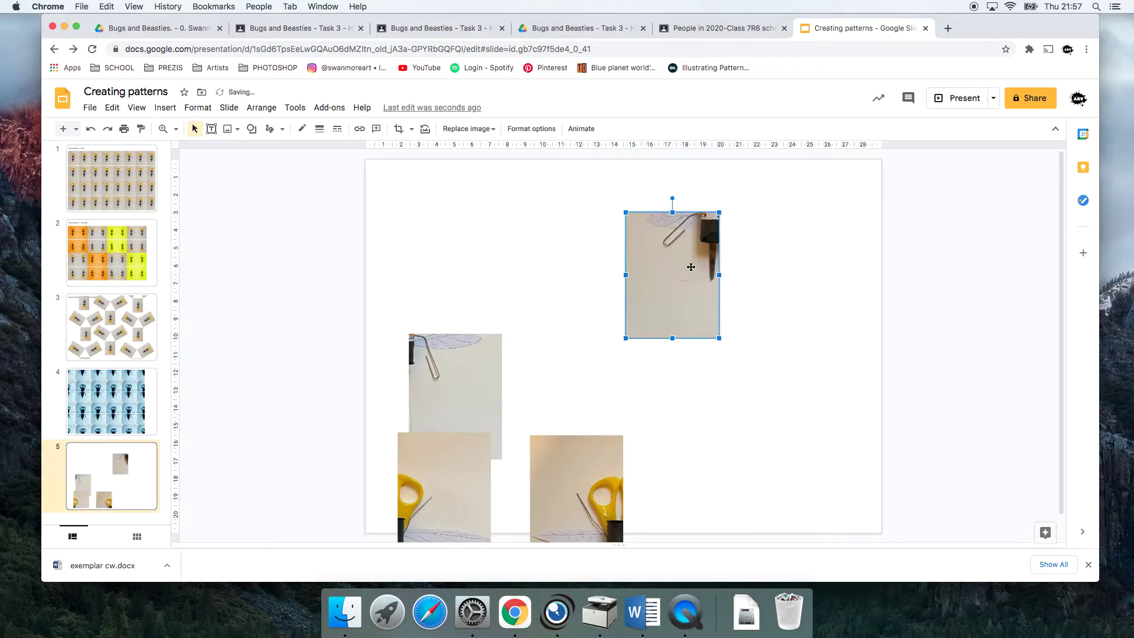
{"action": "left_click_drag", "start_coordinate": [484, 368], "coordinate": [611, 261]}
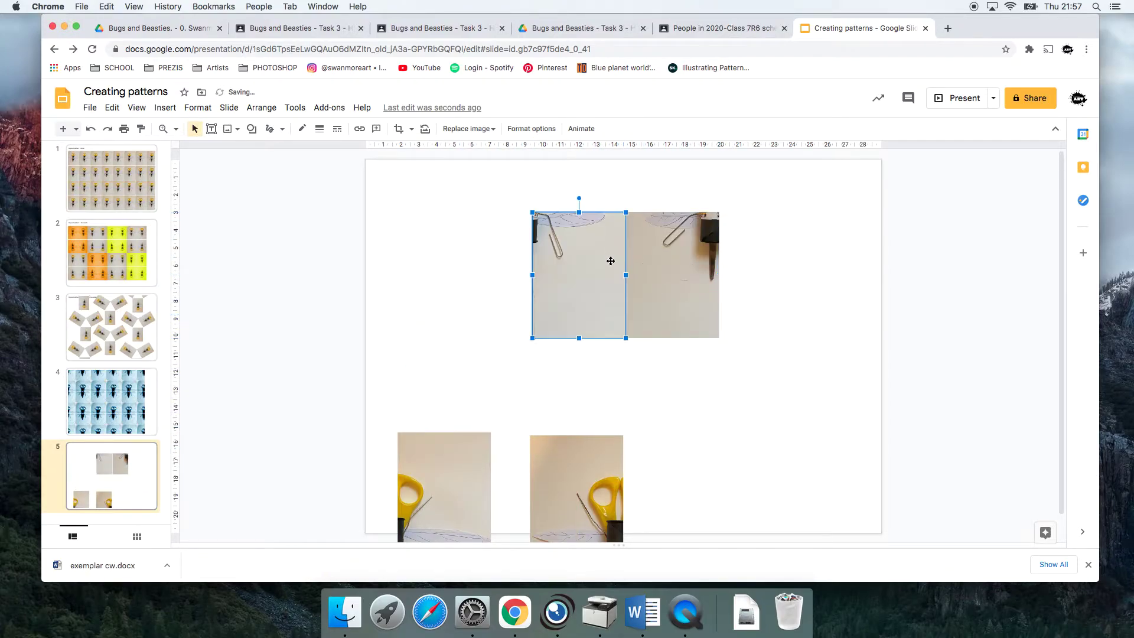
{"action": "left_click_drag", "start_coordinate": [601, 477], "coordinate": [697, 380]}
{"action": "left_click_drag", "start_coordinate": [478, 474], "coordinate": [613, 380]}
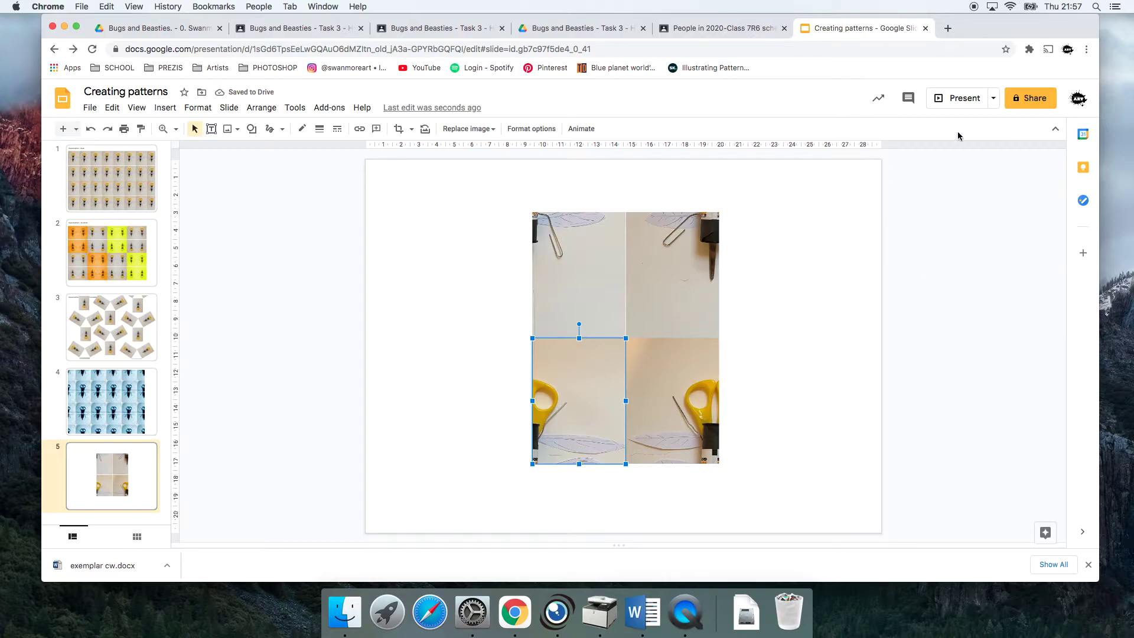
{"action": "left_click", "coordinate": [198, 108]}
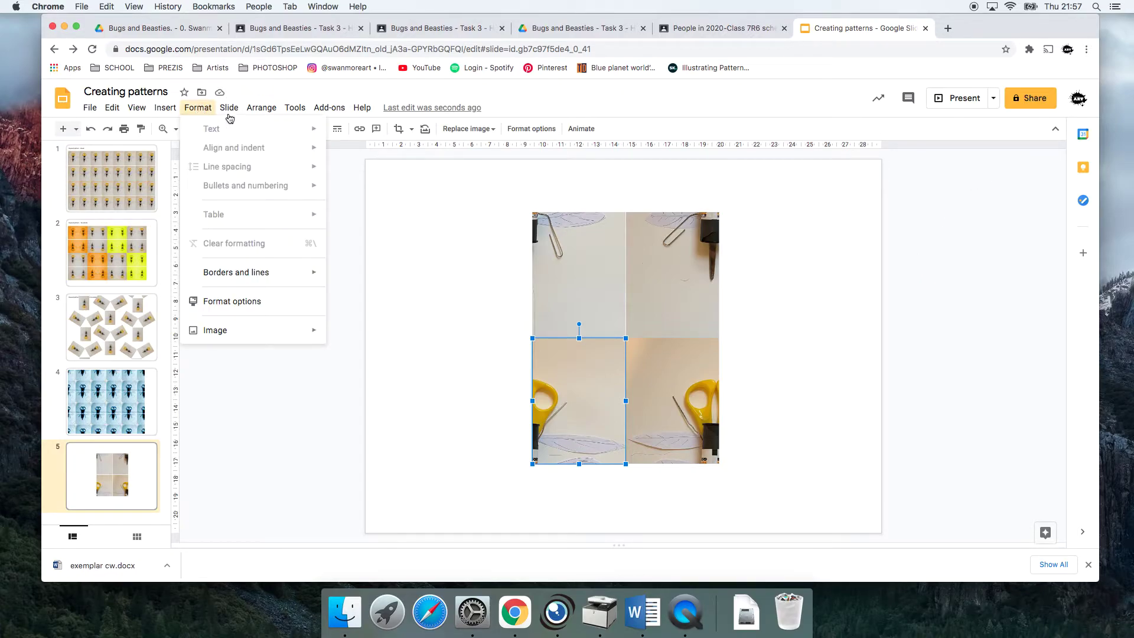
{"action": "mouse_move", "coordinate": [166, 108]}
{"action": "mouse_move", "coordinate": [176, 128]}
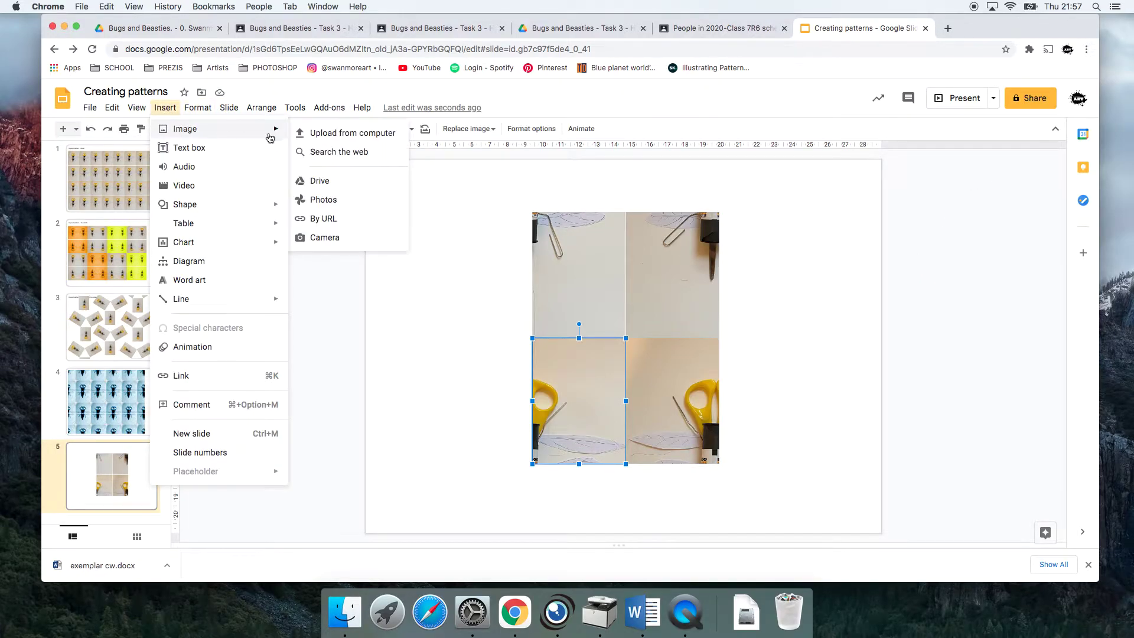
{"action": "left_click", "coordinate": [317, 182]}
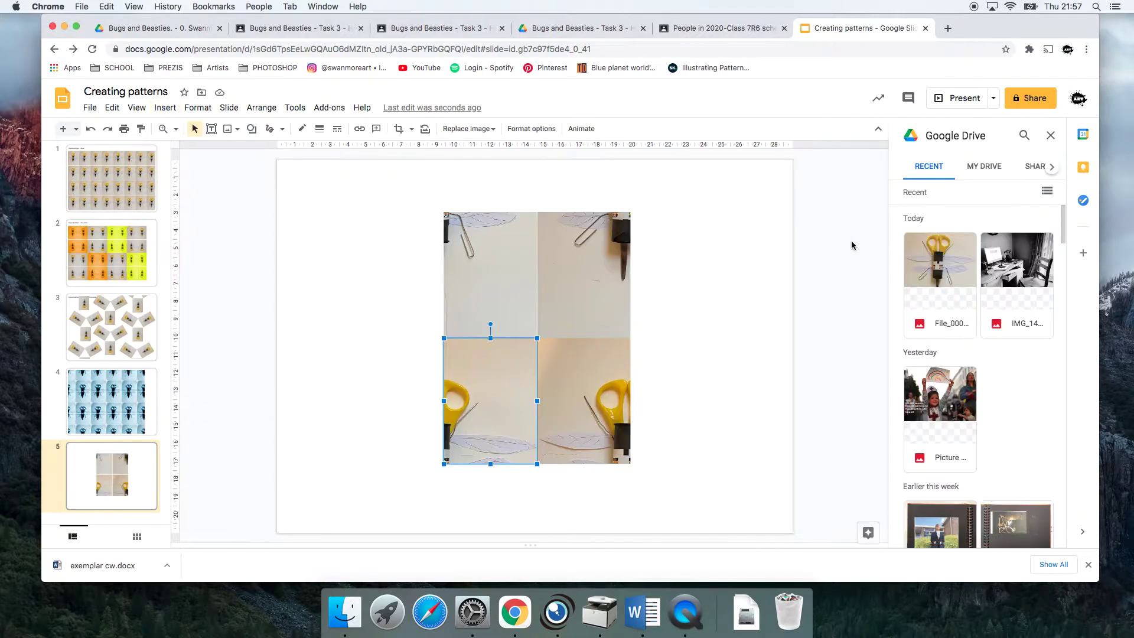
{"action": "left_click_drag", "start_coordinate": [940, 260], "coordinate": [710, 399]}
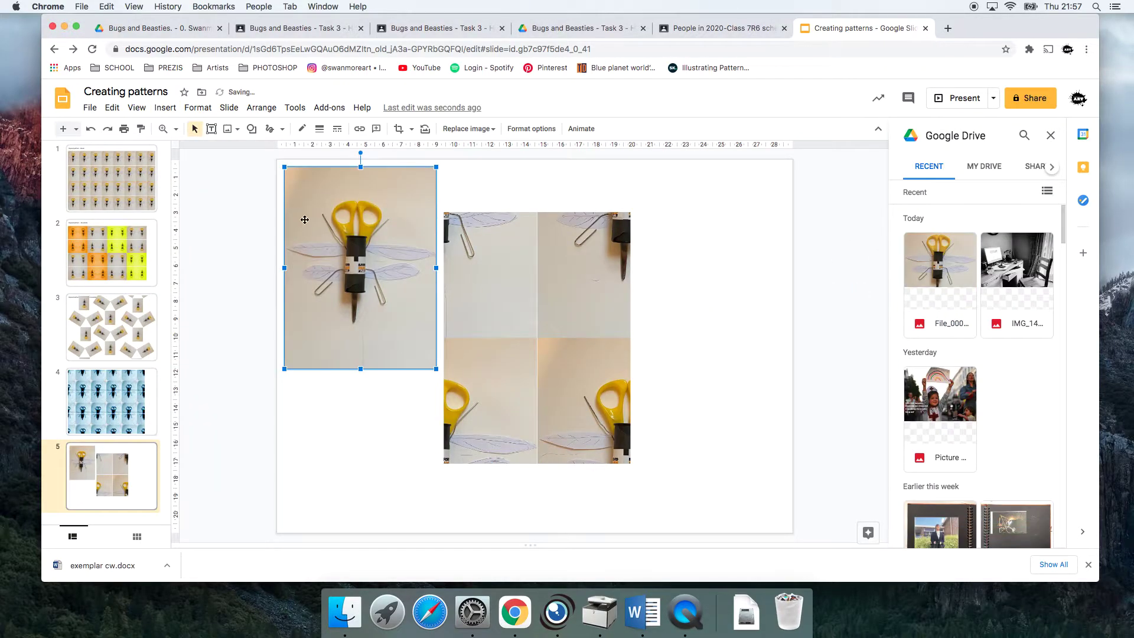
{"action": "left_click_drag", "start_coordinate": [305, 220], "coordinate": [334, 273]}
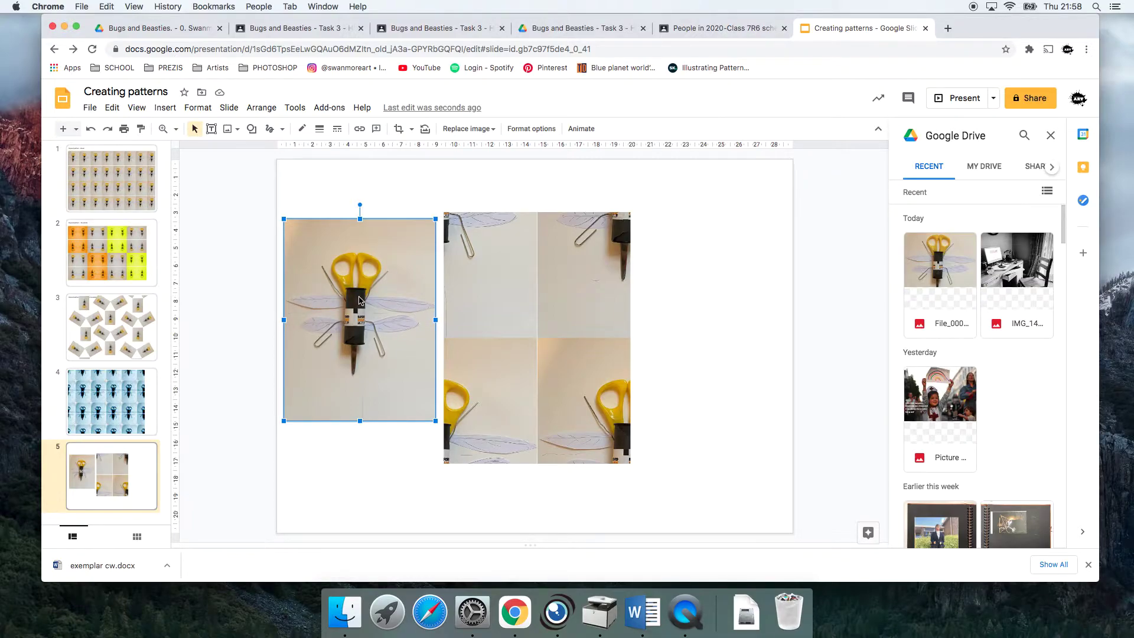
{"action": "key", "text": "BackSpace"}
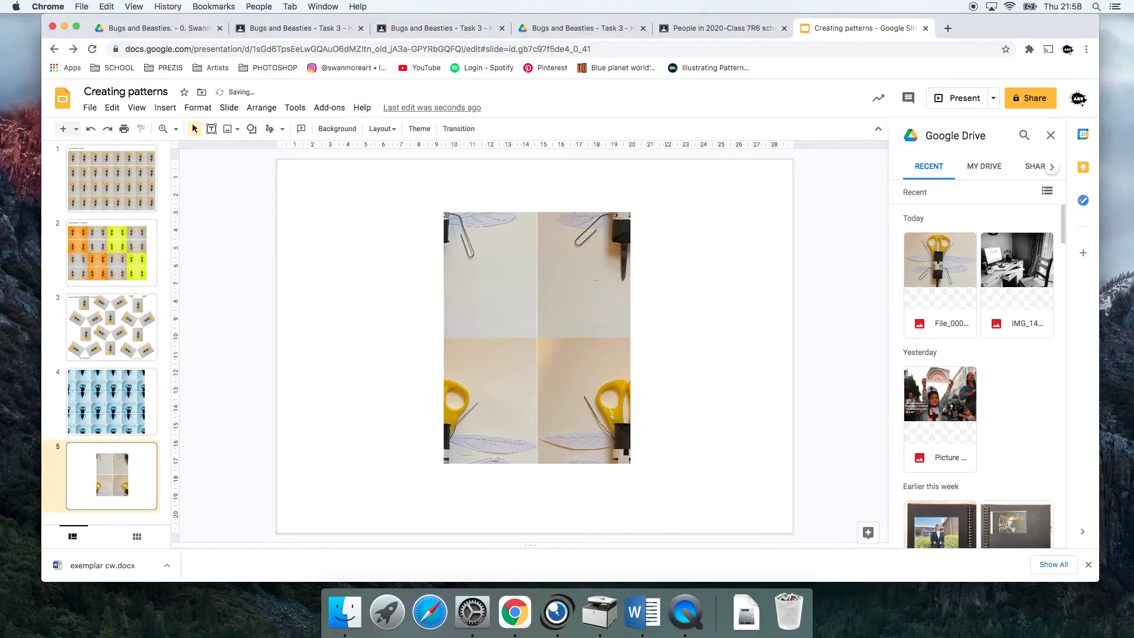
{"action": "left_click", "coordinate": [1051, 136]}
{"action": "left_click", "coordinate": [660, 371]}
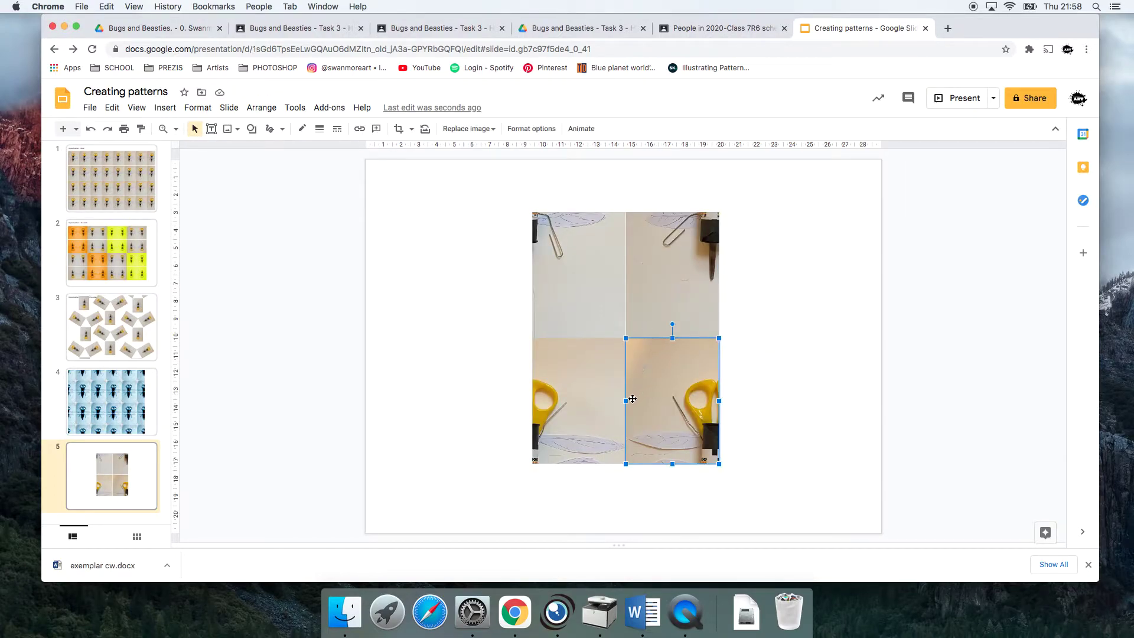
Try deleting and nudging the right-hand tiles, then undo those changes
{"action": "key", "text": "Delete"}
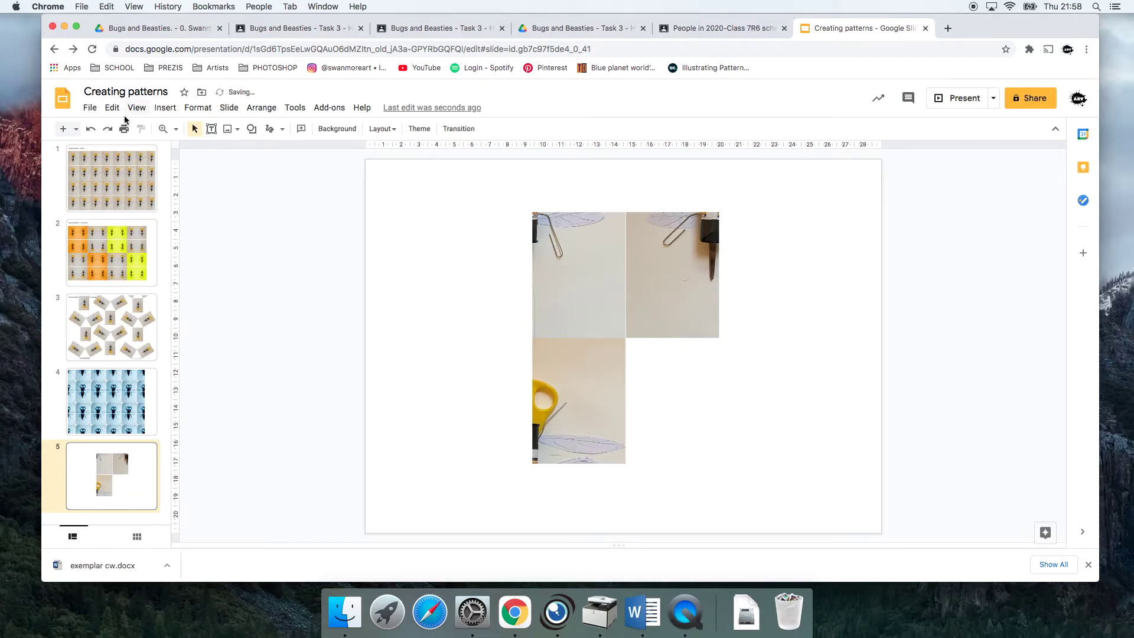
{"action": "left_click", "coordinate": [91, 129]}
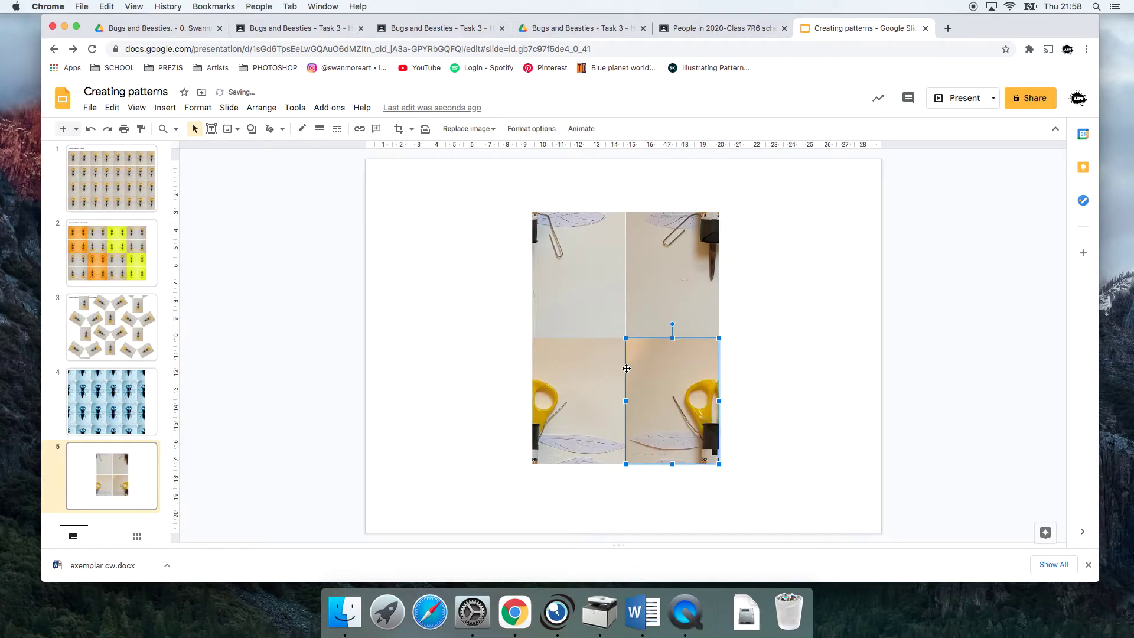
{"action": "key", "text": "Left"}
{"action": "left_click", "coordinate": [652, 300]}
{"action": "key", "text": "Left"}
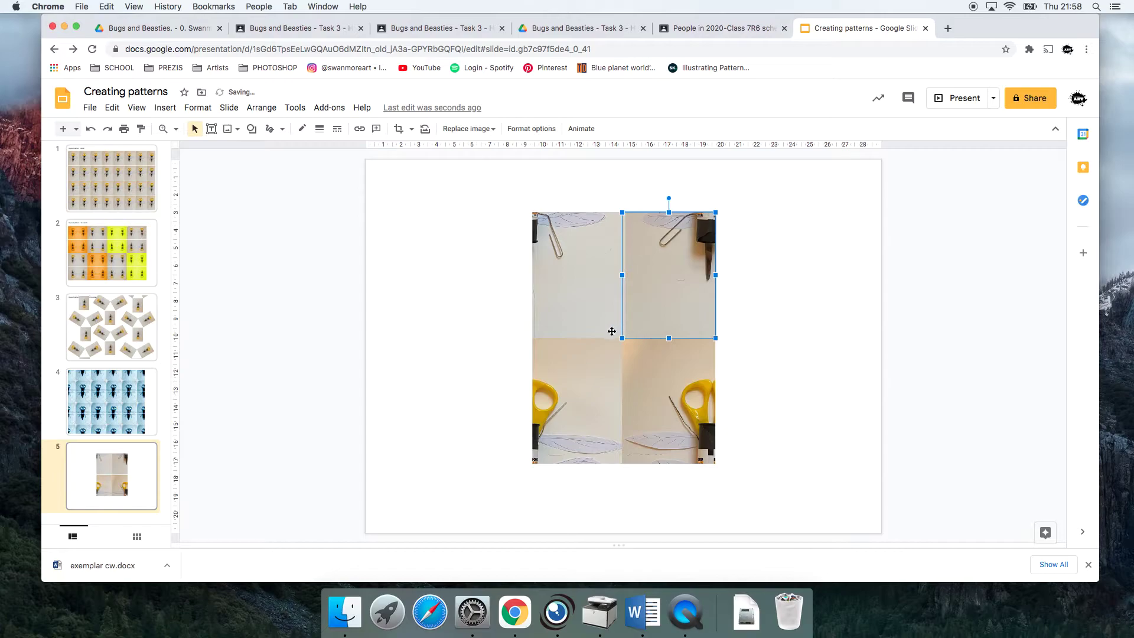
{"action": "left_click", "coordinate": [749, 348]}
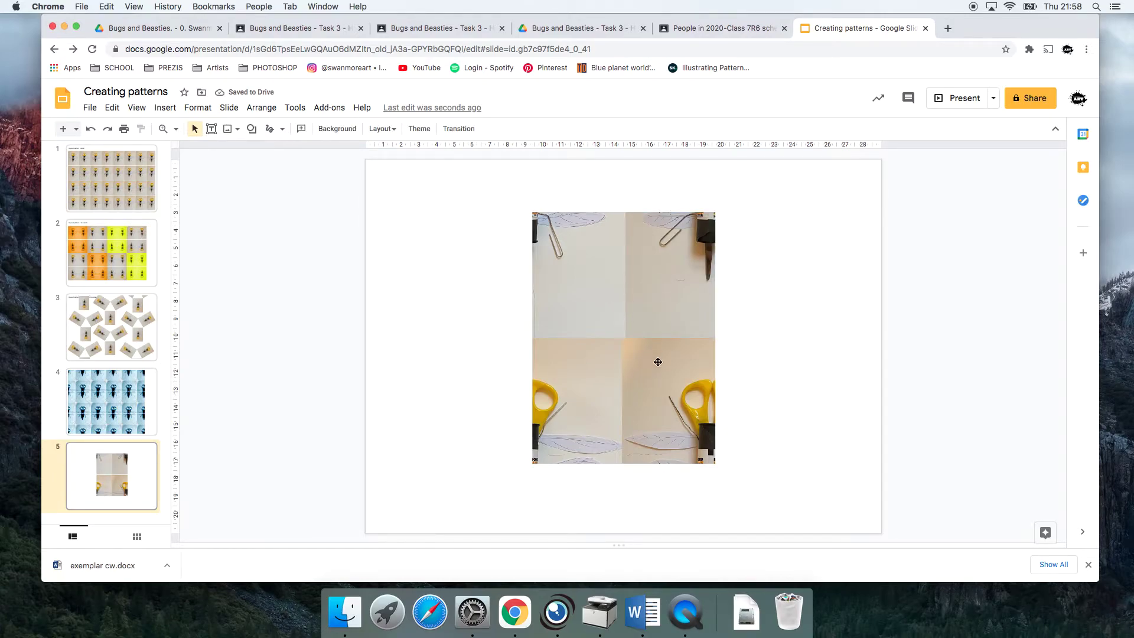
{"action": "left_click", "coordinate": [91, 129]}
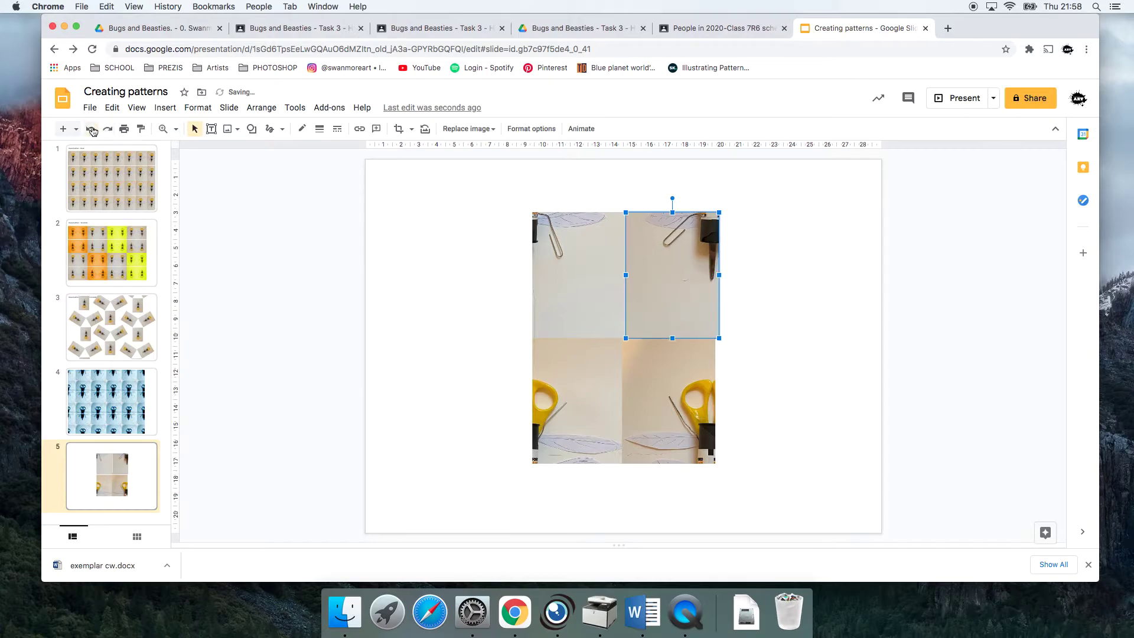
{"action": "left_click", "coordinate": [92, 130]}
{"action": "left_click", "coordinate": [808, 381]}
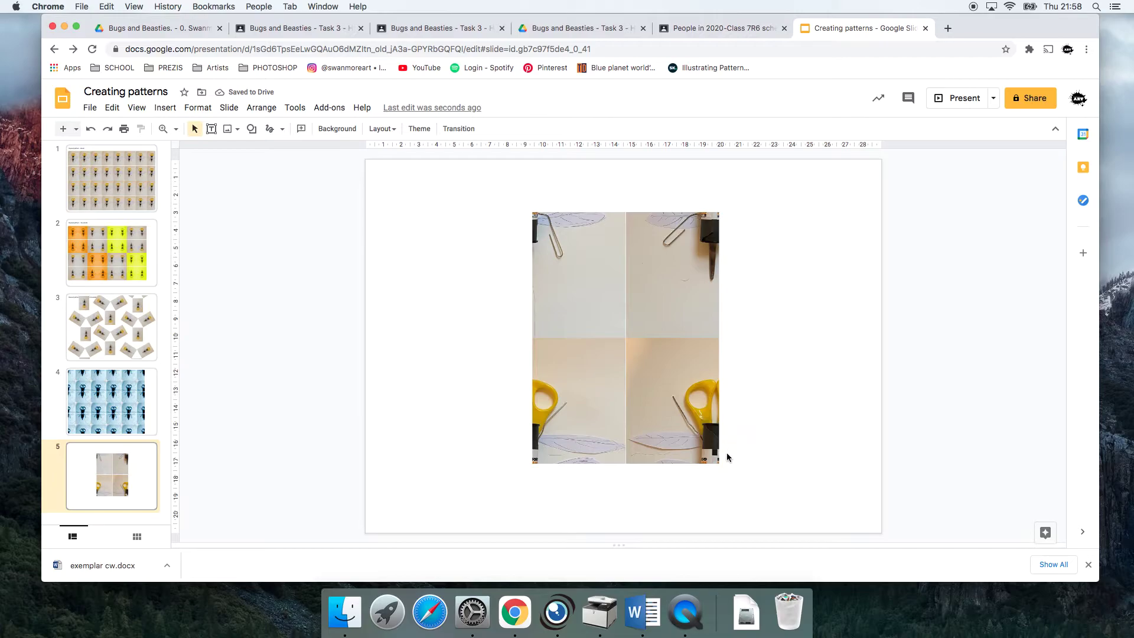
Select all four tiles and group them into one object
{"action": "left_click_drag", "start_coordinate": [749, 485], "coordinate": [483, 198]}
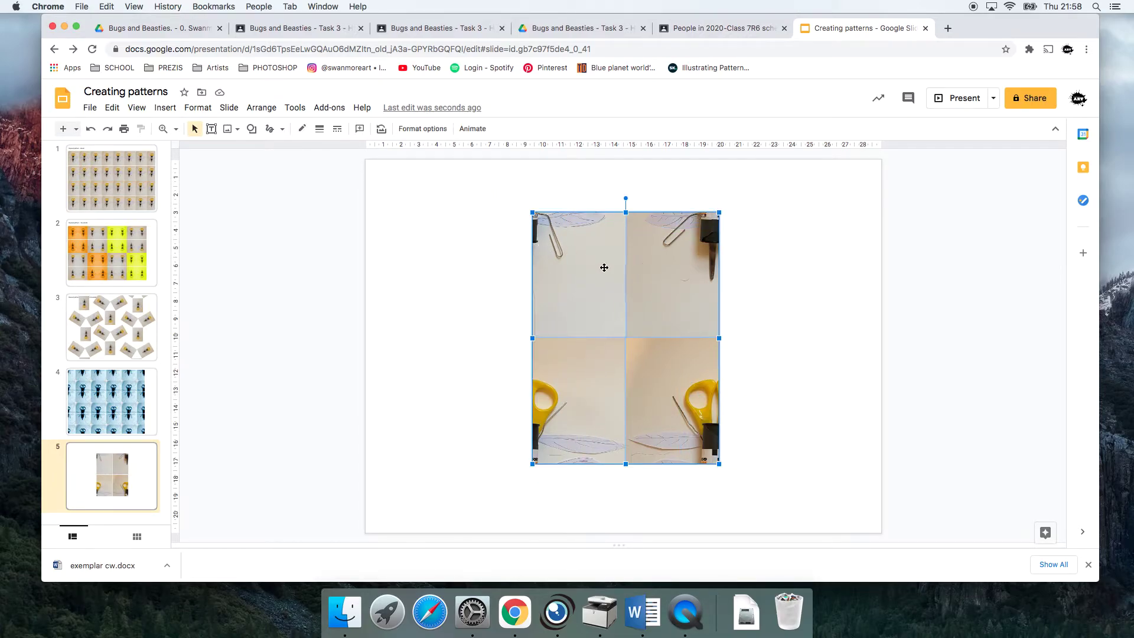
{"action": "right_click", "coordinate": [600, 271]}
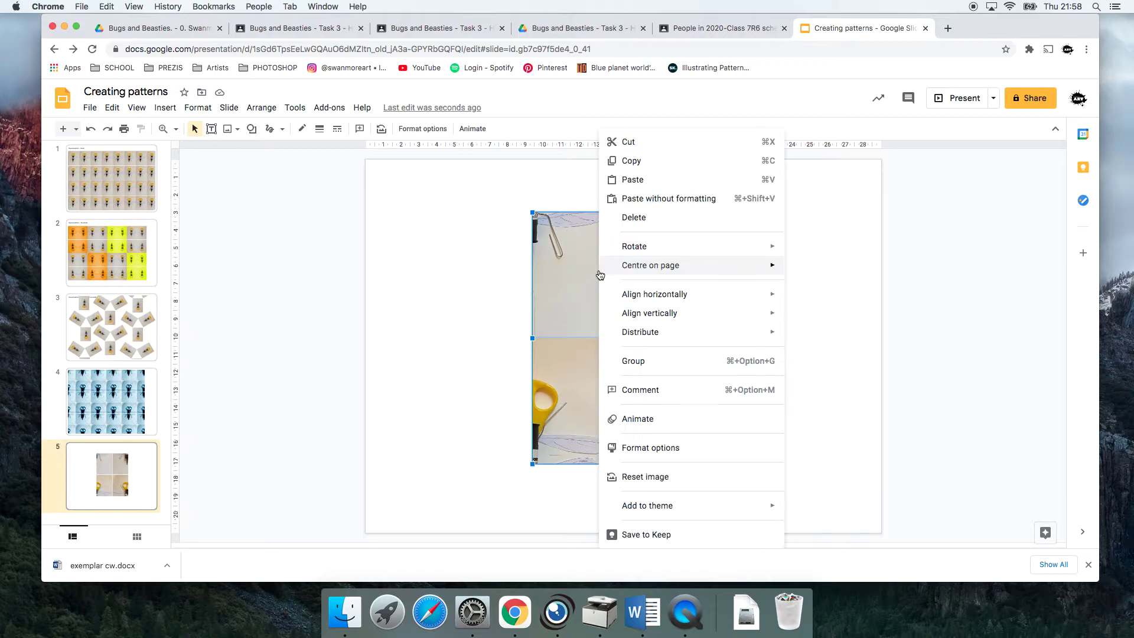
{"action": "left_click", "coordinate": [633, 362]}
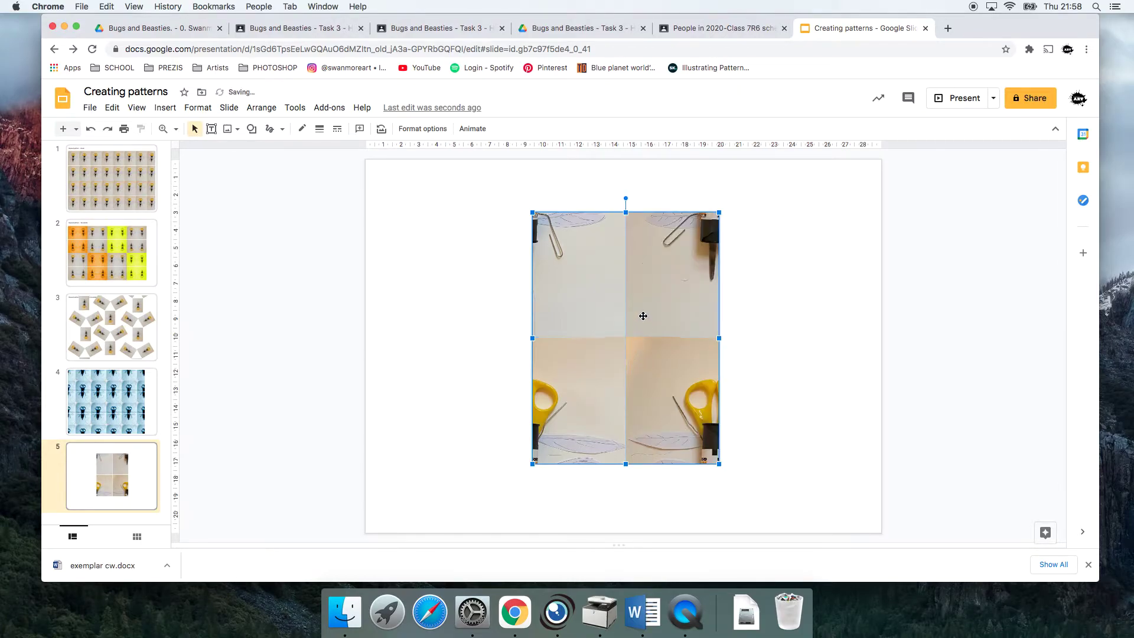
Drag the grouped tile left, compare it with slide 4, then reselect it on slide 5
{"action": "left_click_drag", "start_coordinate": [644, 316], "coordinate": [574, 316]}
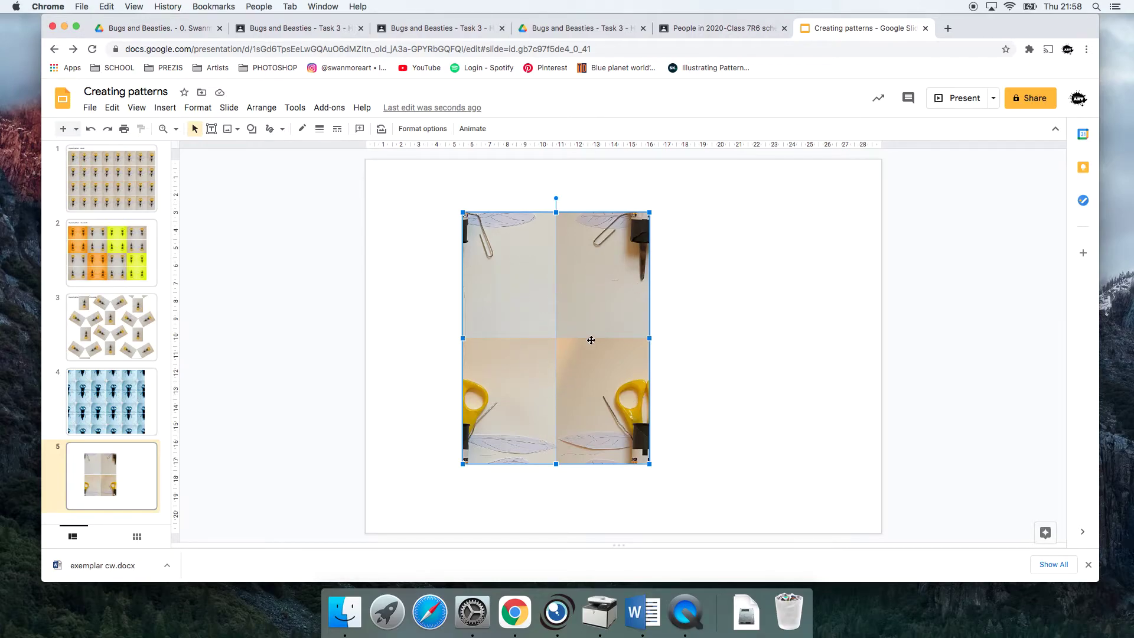
{"action": "left_click", "coordinate": [150, 403]}
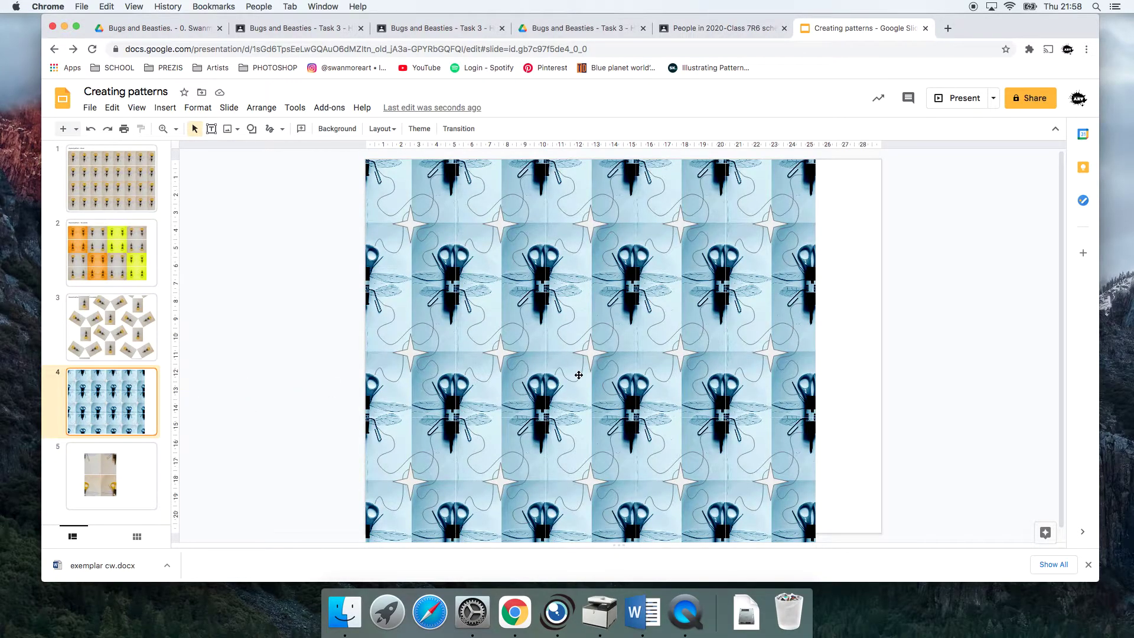
{"action": "left_click", "coordinate": [139, 470]}
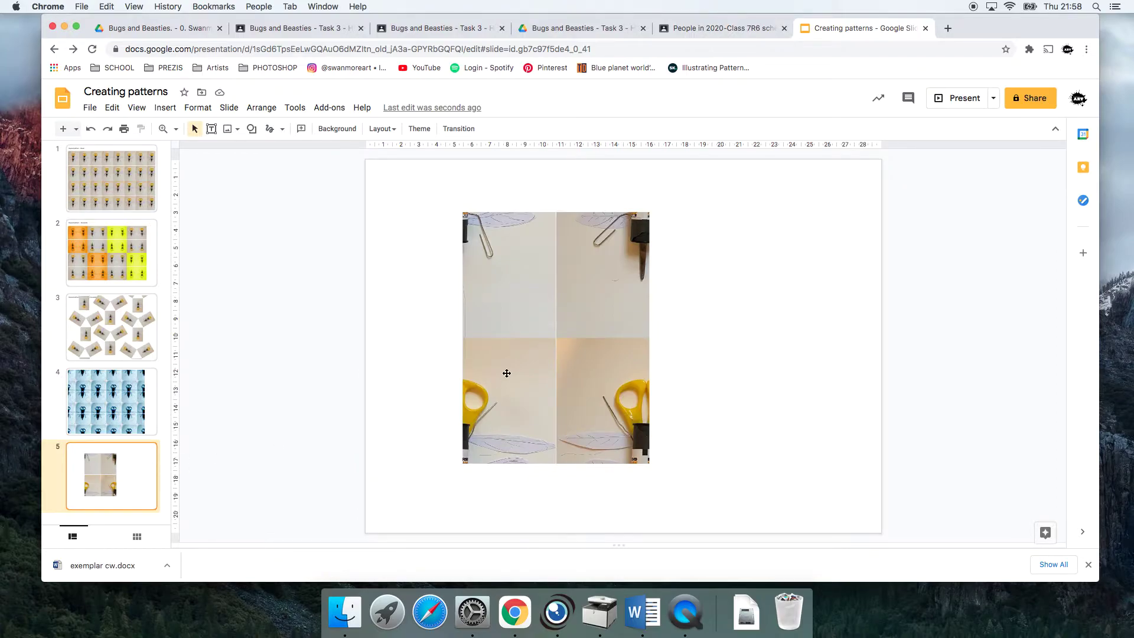
{"action": "left_click", "coordinate": [569, 318]}
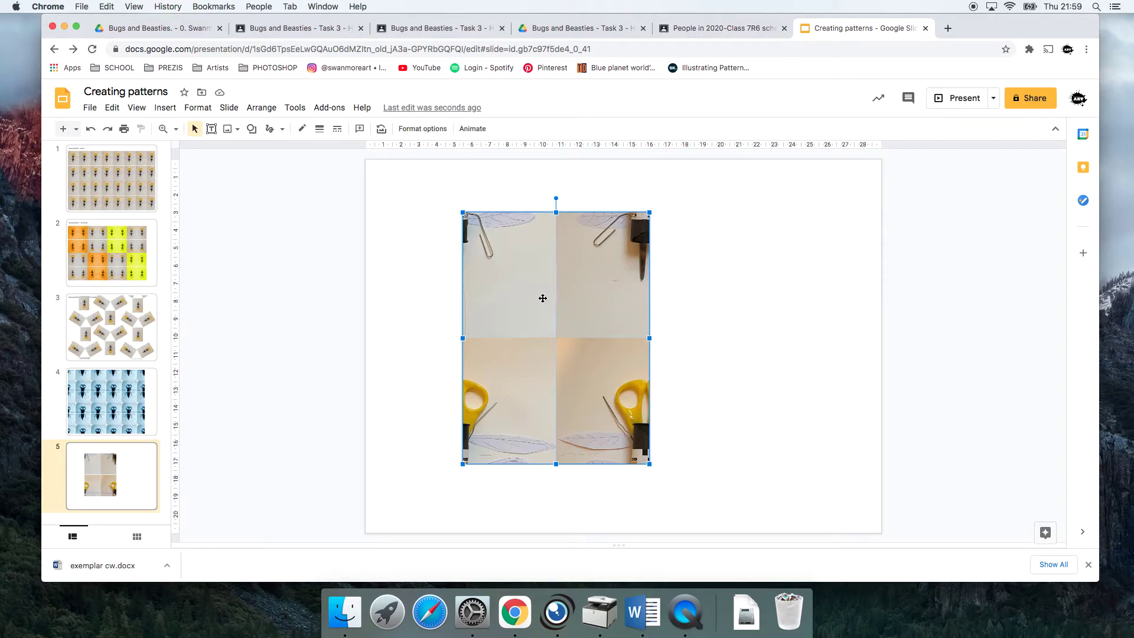
Recolour the grouped bug tile with the Dark 7 teal preset
{"action": "left_click", "coordinate": [423, 129]}
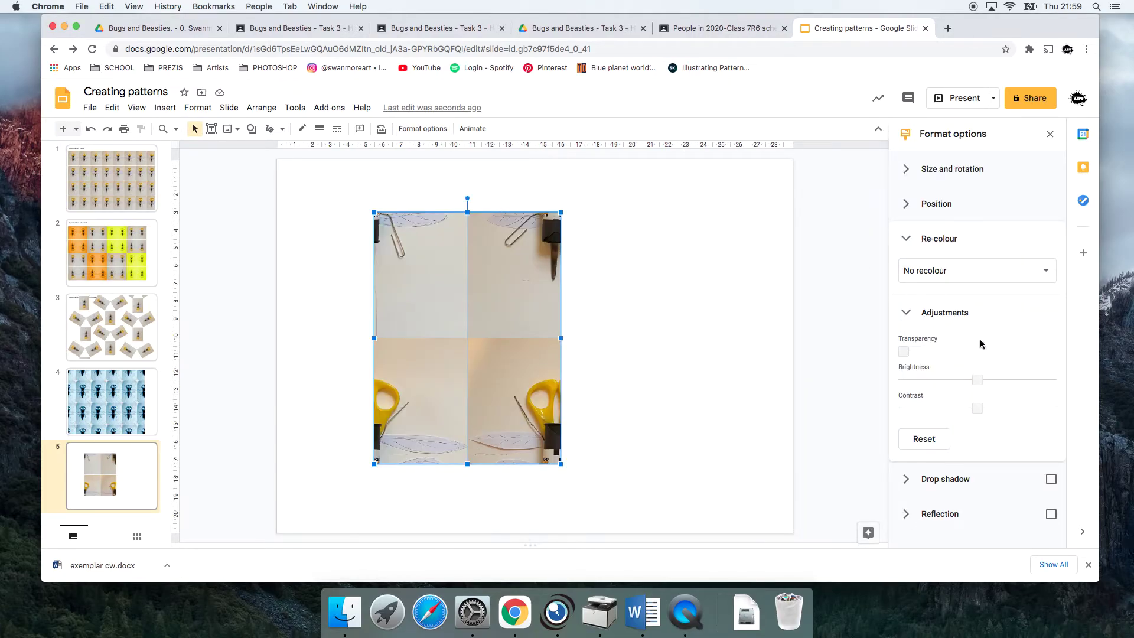
{"action": "left_click", "coordinate": [913, 241]}
{"action": "left_click", "coordinate": [940, 245]}
{"action": "left_click", "coordinate": [1034, 269]}
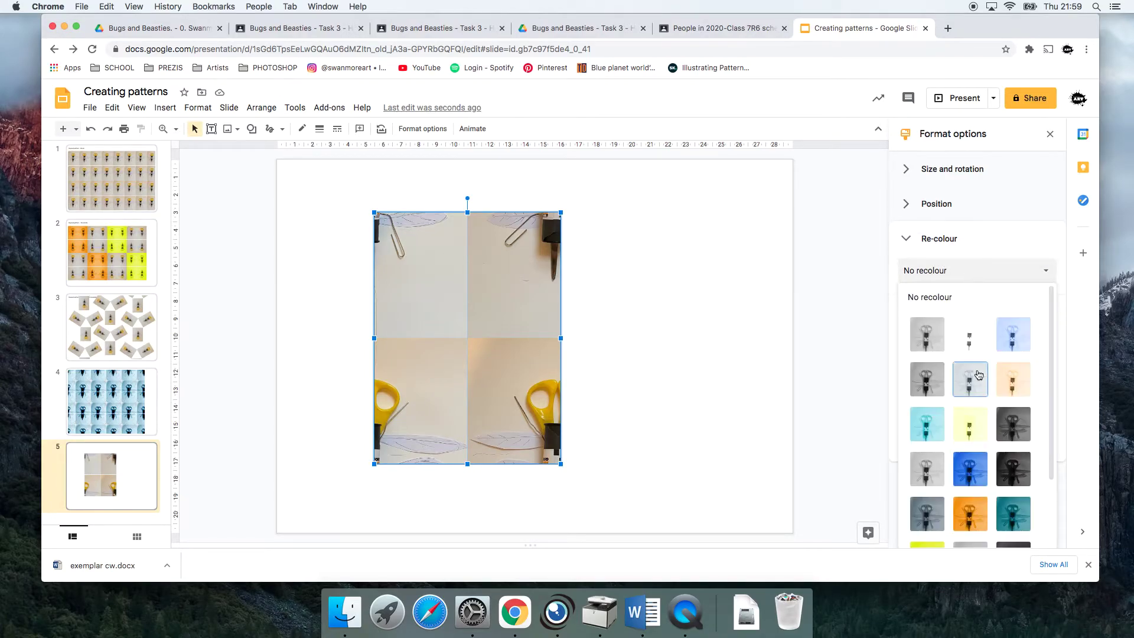
{"action": "left_click", "coordinate": [982, 473]}
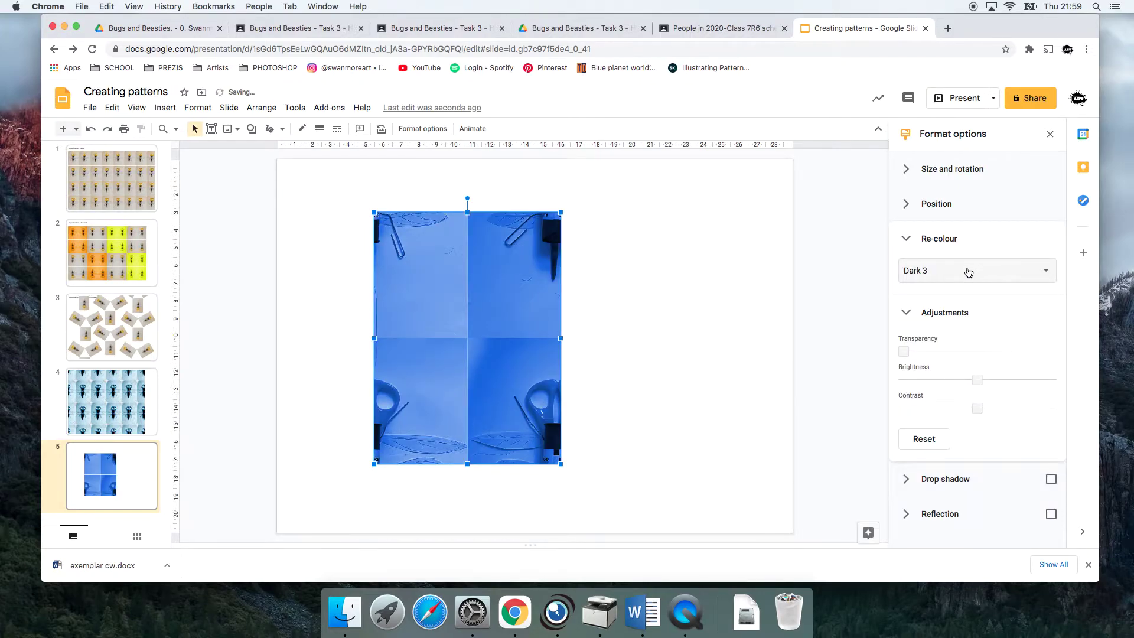
{"action": "left_click", "coordinate": [972, 273]}
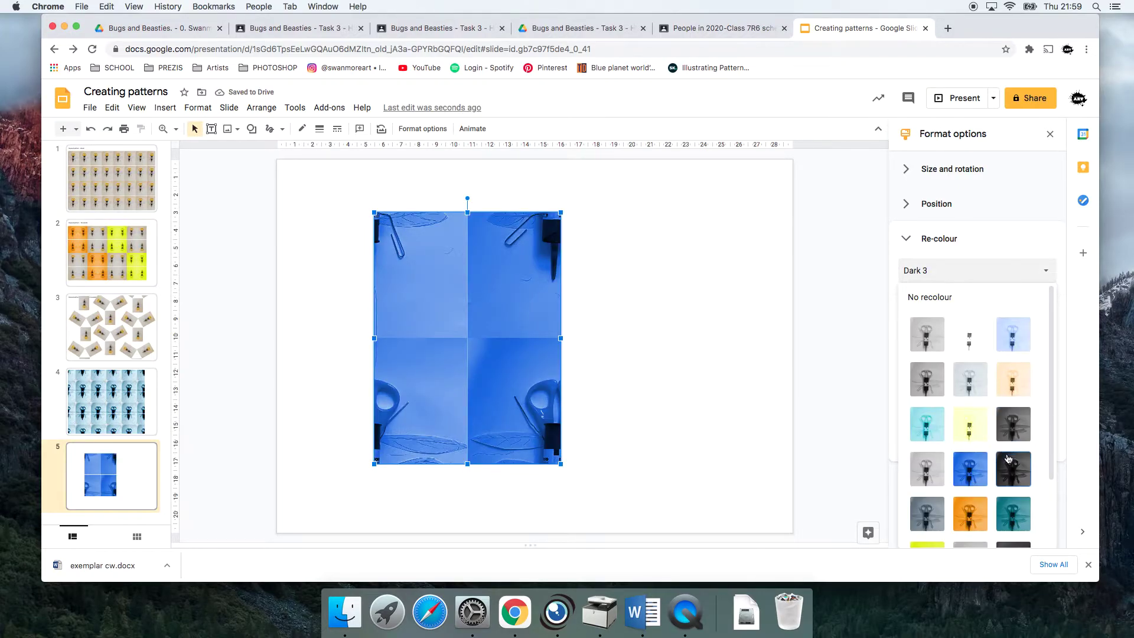
{"action": "left_click", "coordinate": [1012, 512]}
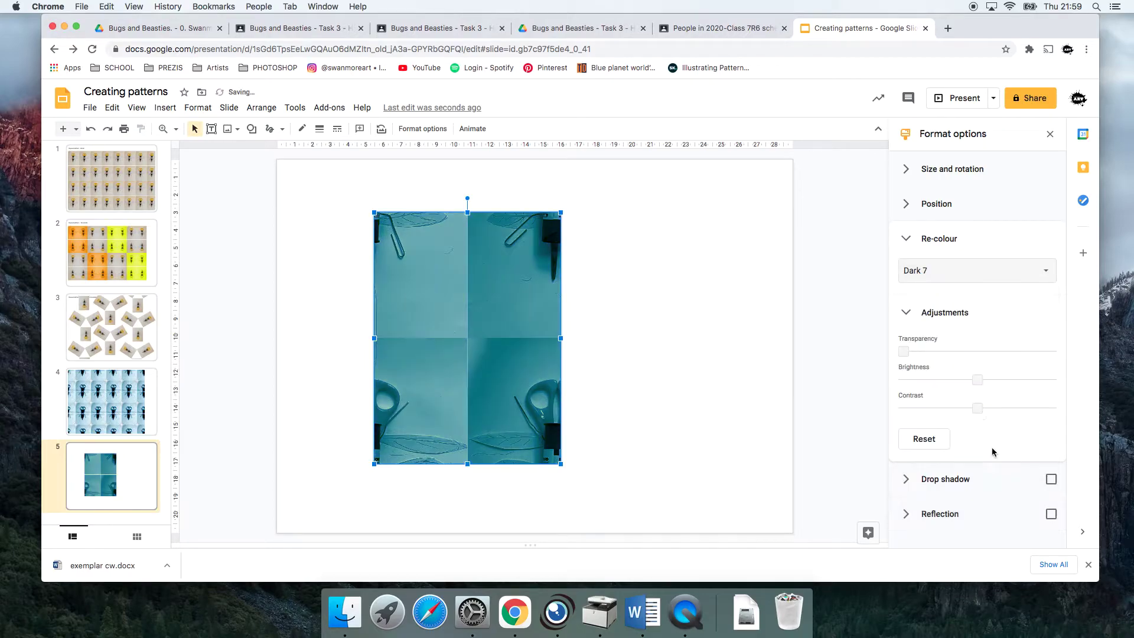
Raise the tile's contrast to +25% for a vivid cyan look
{"action": "left_click", "coordinate": [912, 314]}
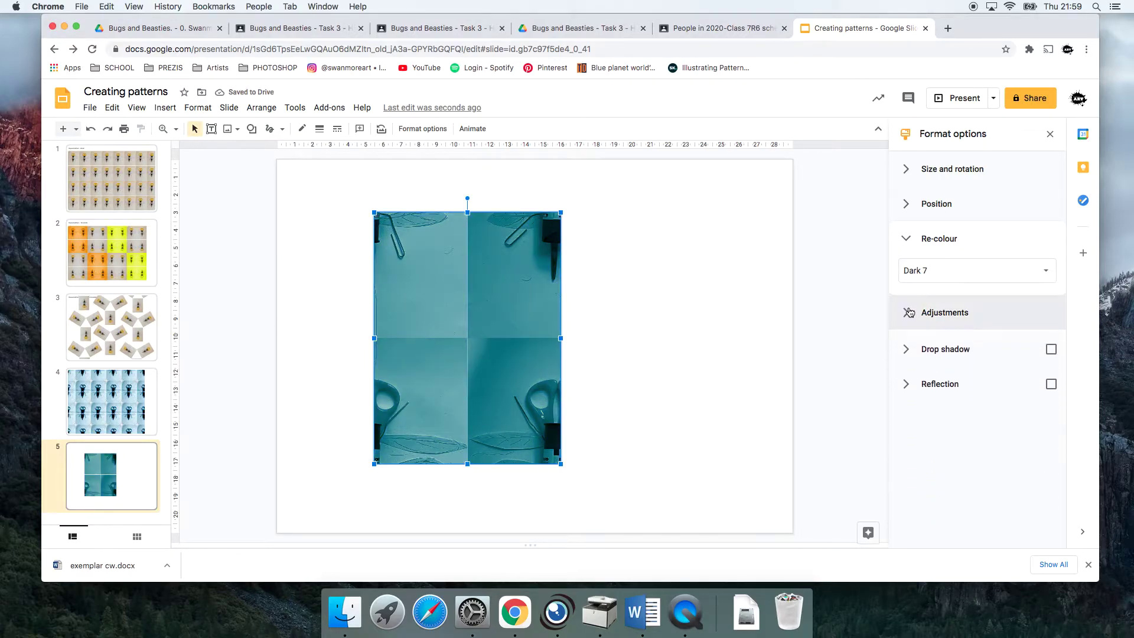
{"action": "left_click", "coordinate": [911, 314]}
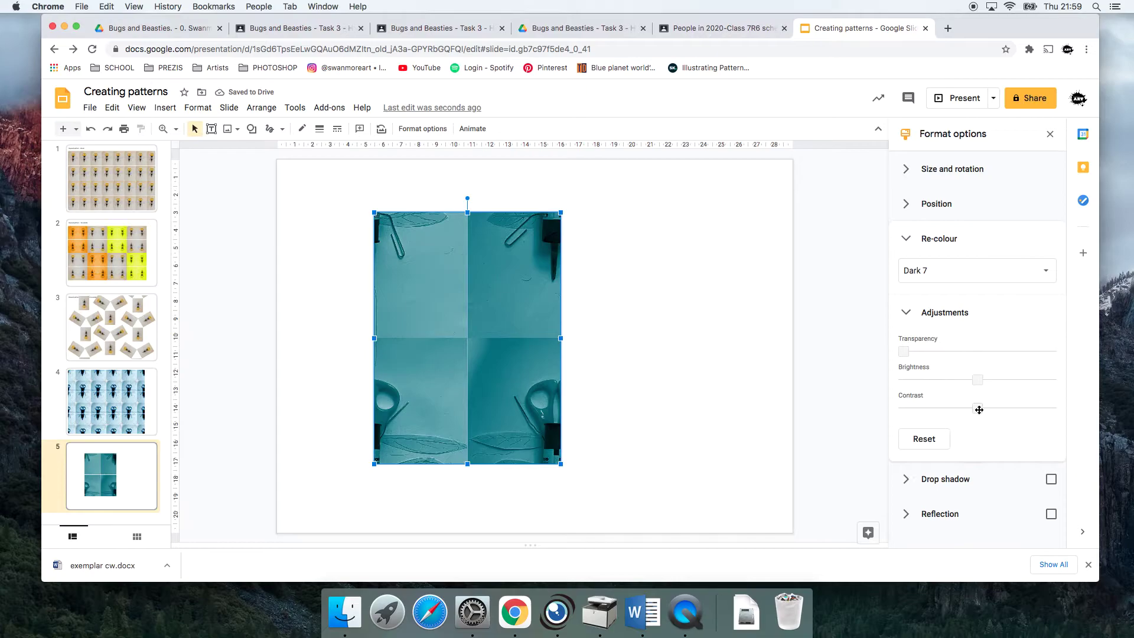
{"action": "left_click_drag", "start_coordinate": [978, 408], "coordinate": [1013, 410]}
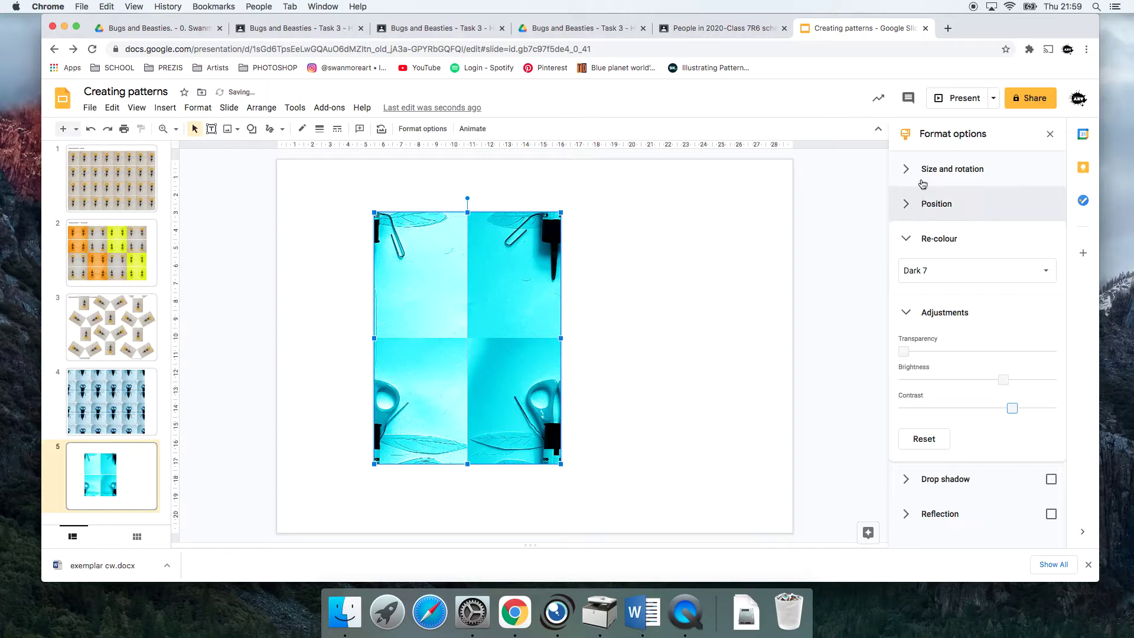
{"action": "left_click", "coordinate": [1050, 134]}
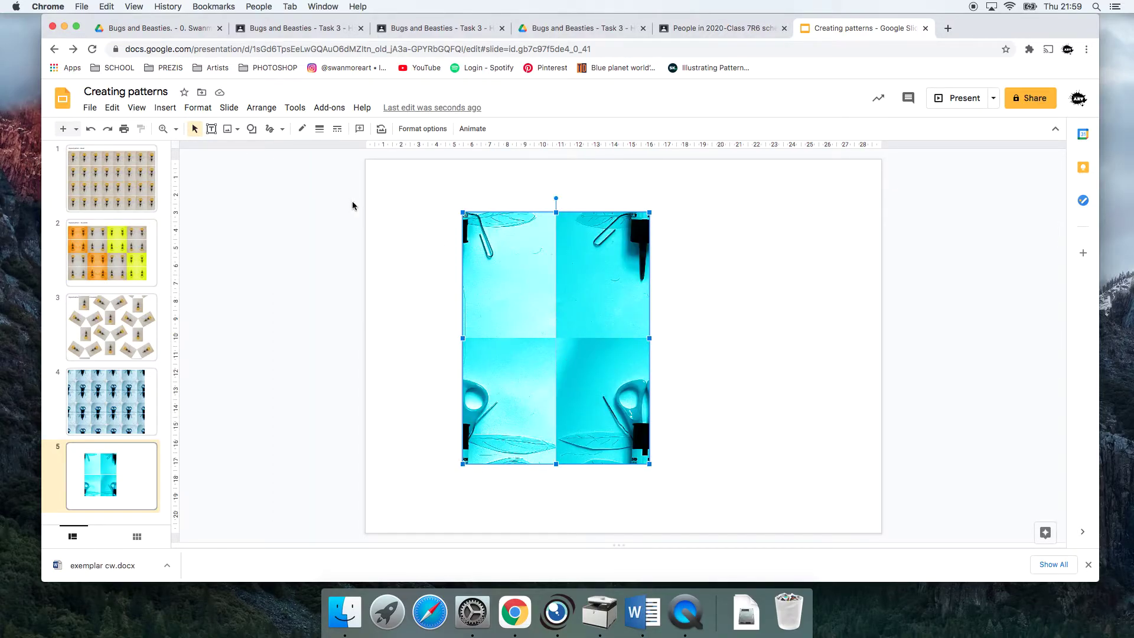
Draw a first looping Scribble line across the cyan photo tile
{"action": "left_click", "coordinate": [282, 129]}
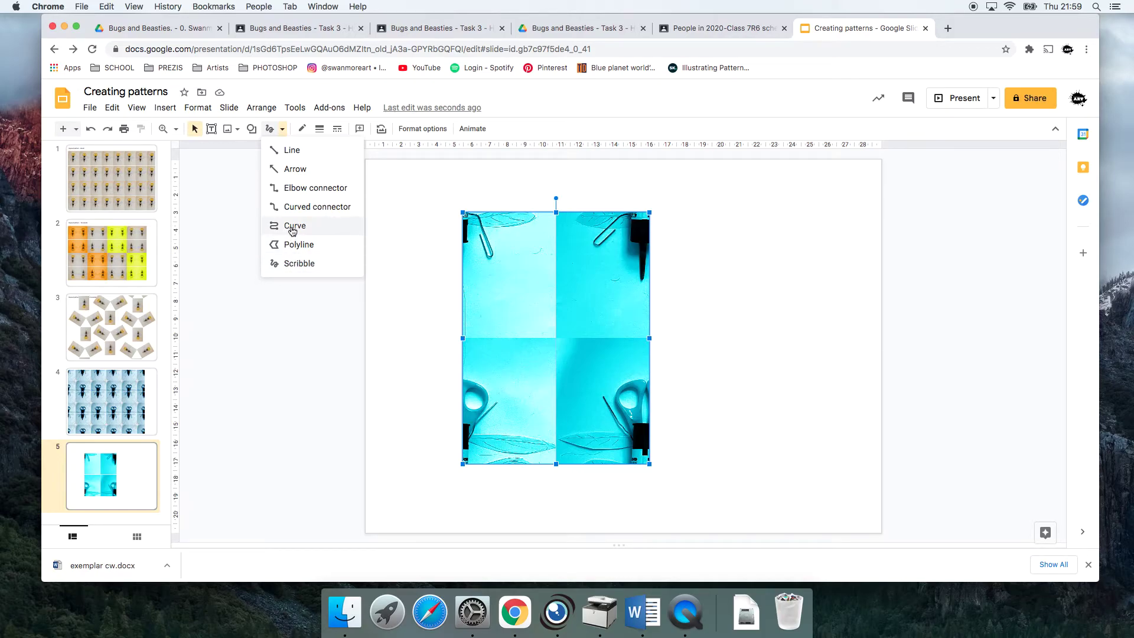
{"action": "left_click", "coordinate": [291, 265]}
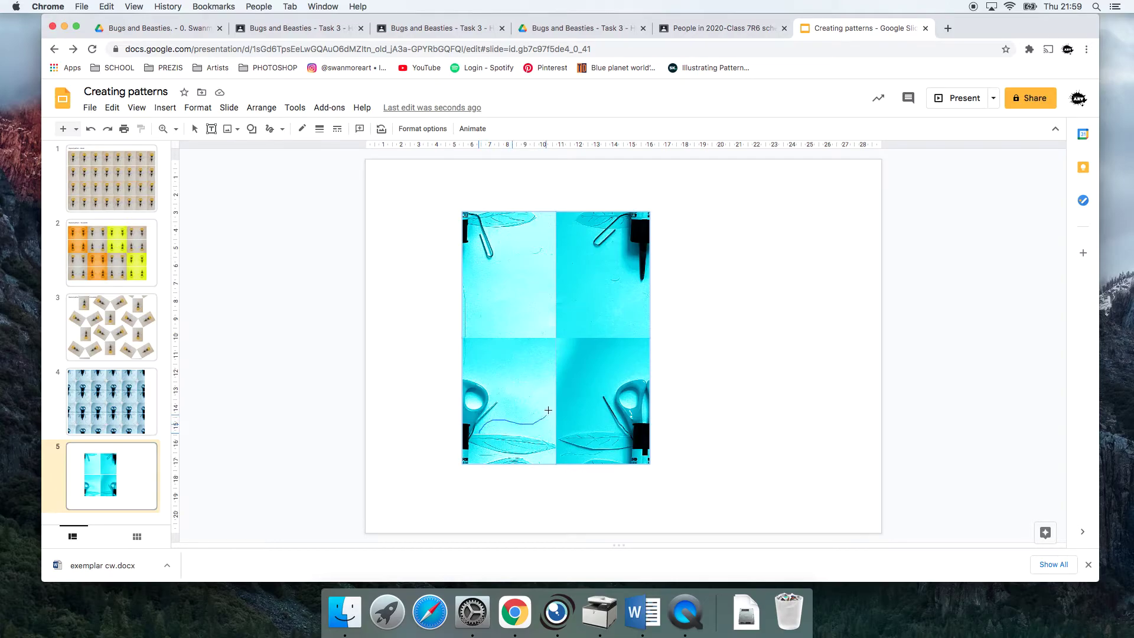
{"action": "mouse_move", "coordinate": [537, 371]}
{"action": "left_mouse_down"}
{"action": "mouse_move", "coordinate": [568, 391]}
{"action": "mouse_move", "coordinate": [609, 383]}
{"action": "mouse_move", "coordinate": [563, 359]}
{"action": "mouse_move", "coordinate": [572, 332]}
{"action": "mouse_move", "coordinate": [554, 294]}
{"action": "left_mouse_up"}
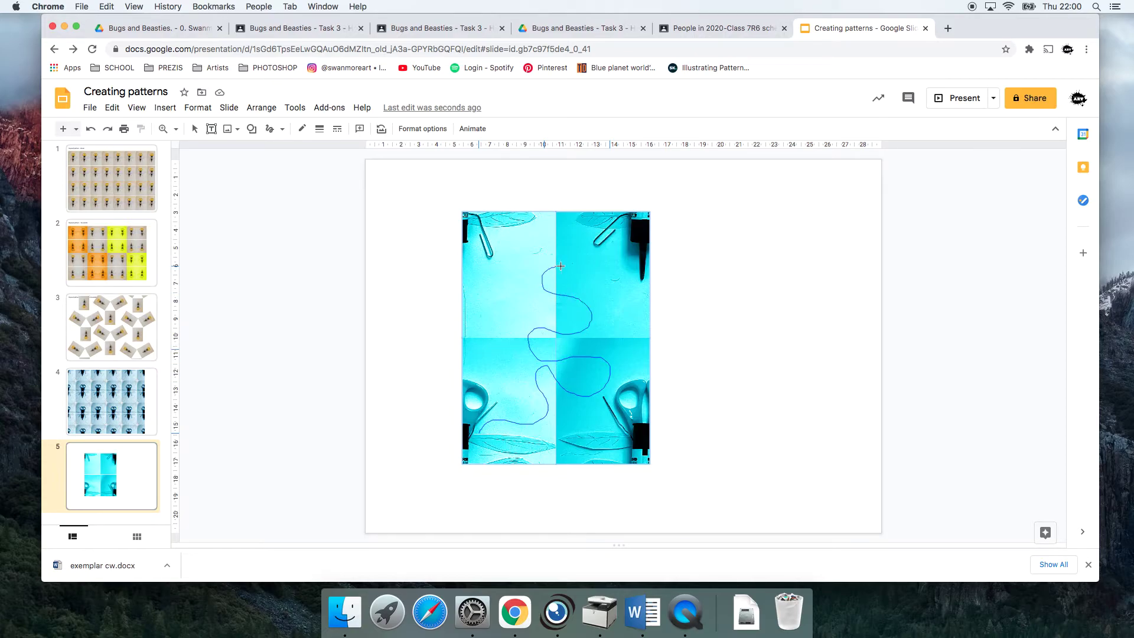
{"action": "left_click_drag", "start_coordinate": [624, 247], "coordinate": [633, 241]}
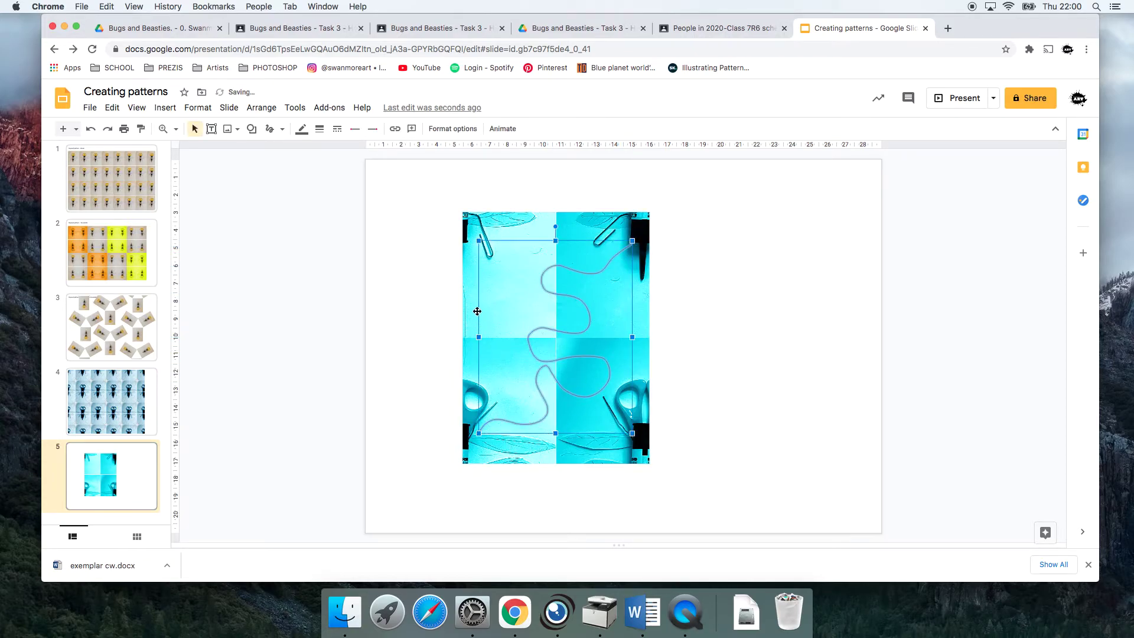
{"action": "left_click", "coordinate": [400, 300]}
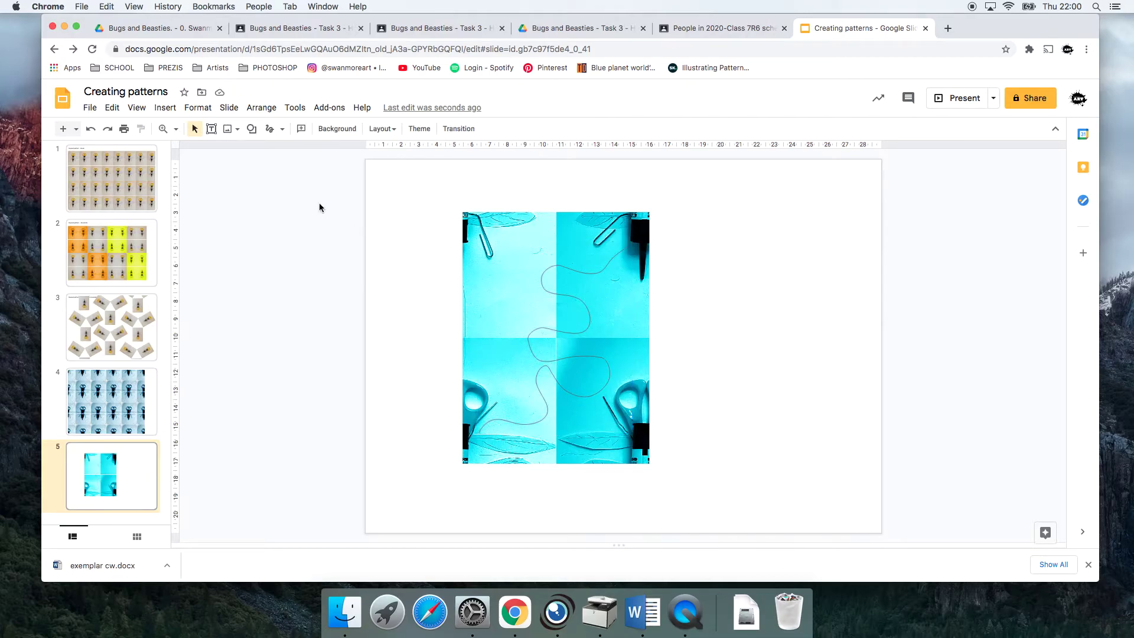
Draw a second looping scribble across the tile and deselect it
{"action": "left_click", "coordinate": [271, 131]}
{"action": "left_click_drag", "start_coordinate": [467, 241], "coordinate": [483, 251]}
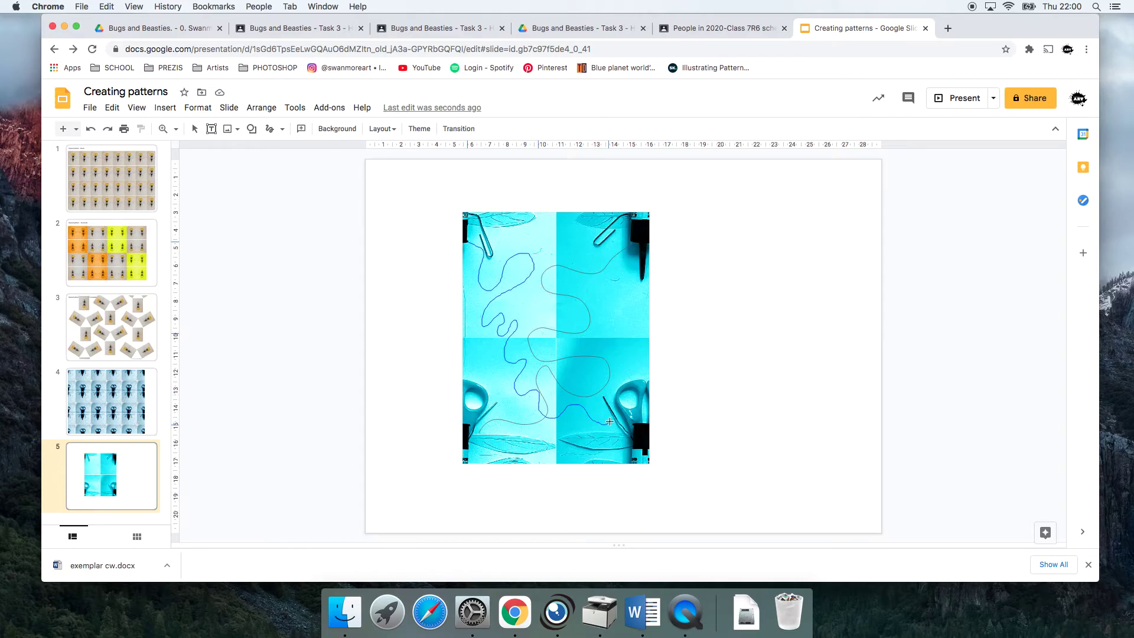
{"action": "left_click_drag", "start_coordinate": [620, 425], "coordinate": [622, 423]}
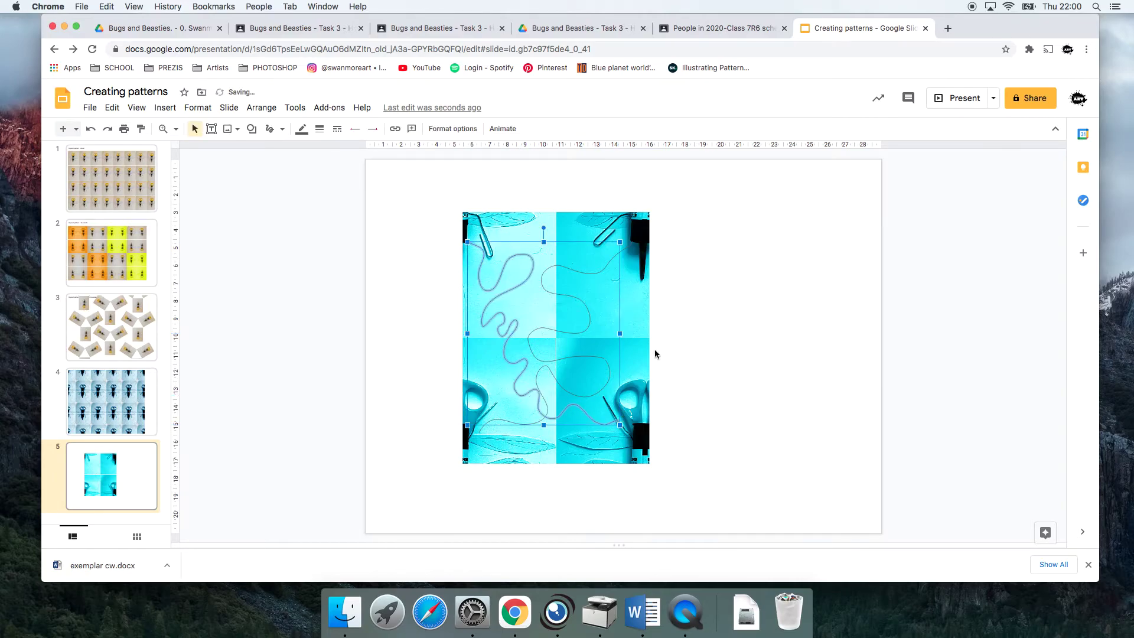
{"action": "key", "text": "ctrl+z"}
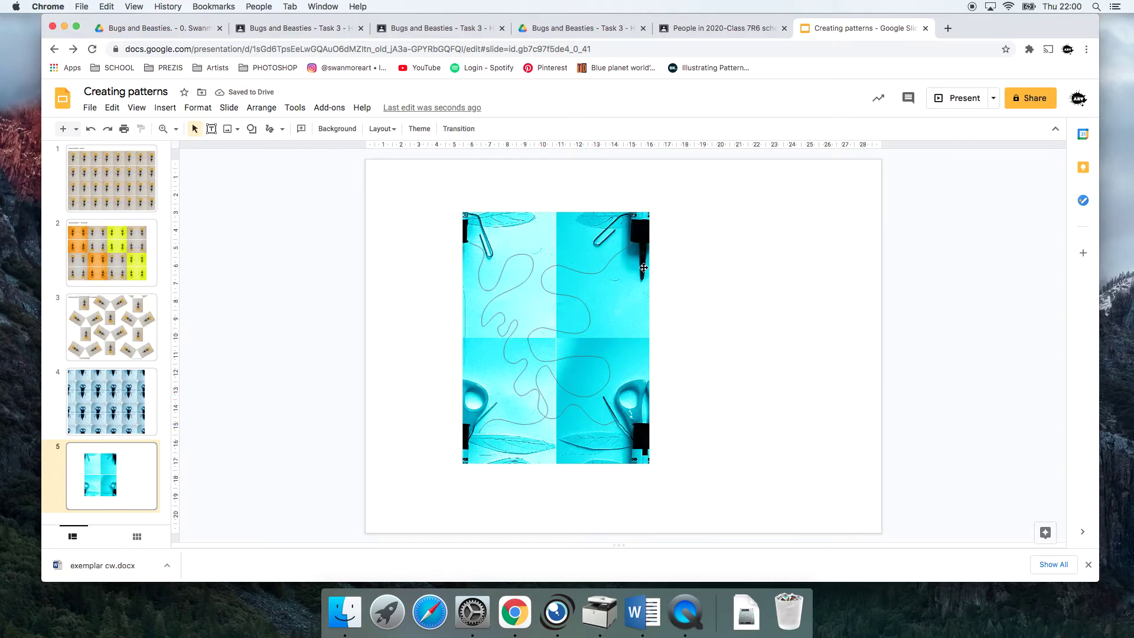
{"action": "left_click", "coordinate": [283, 128]}
{"action": "left_click", "coordinate": [295, 226]}
{"action": "mouse_move", "coordinate": [760, 242]}
{"action": "left_mouse_down"}
{"action": "mouse_move", "coordinate": [751, 288]}
{"action": "mouse_move", "coordinate": [787, 292]}
{"action": "mouse_move", "coordinate": [810, 320]}
{"action": "mouse_move", "coordinate": [762, 394]}
{"action": "mouse_move", "coordinate": [806, 404]}
{"action": "mouse_move", "coordinate": [855, 353]}
{"action": "mouse_move", "coordinate": [833, 372]}
{"action": "left_mouse_up"}
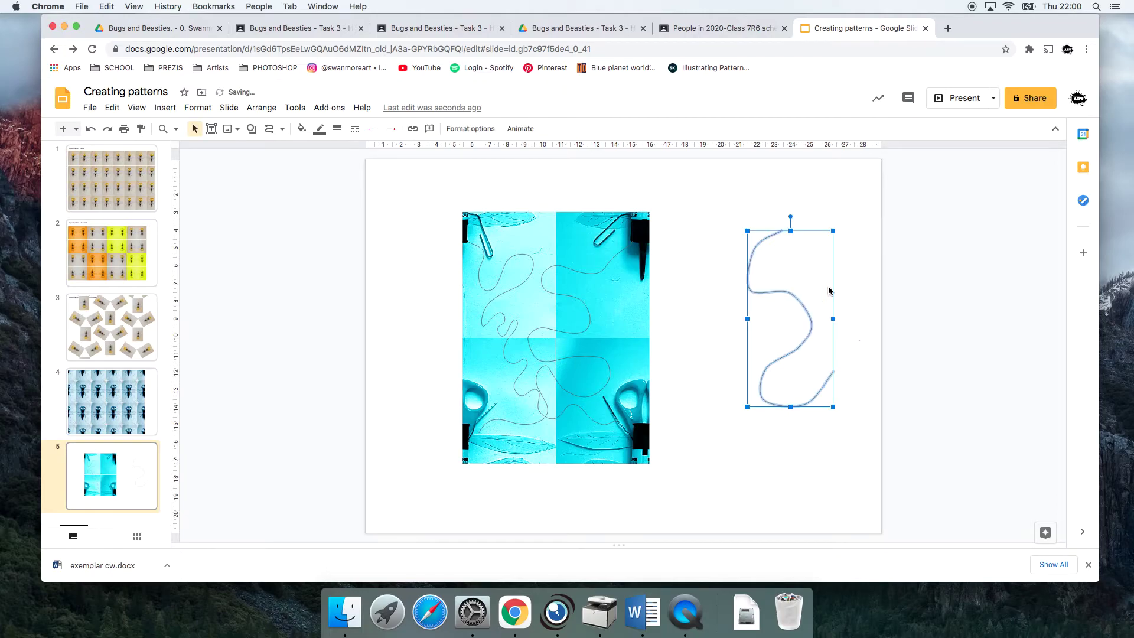
{"action": "key", "text": "BackSpace"}
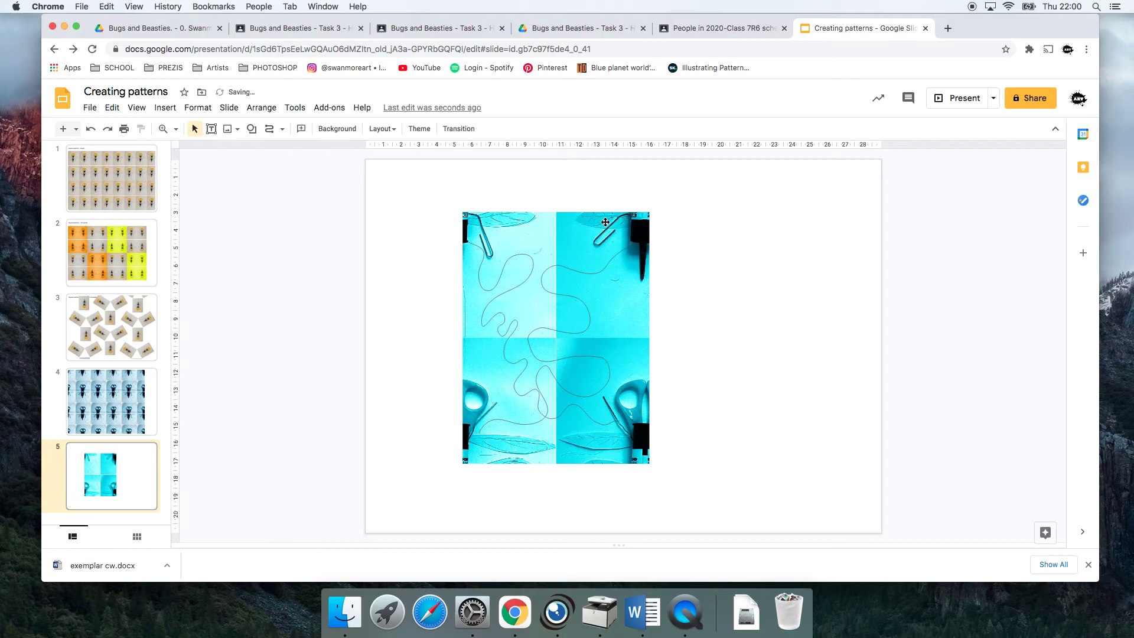
Draw a 4-point star from the Call outs shapes beside the tile
{"action": "left_click", "coordinate": [253, 129]}
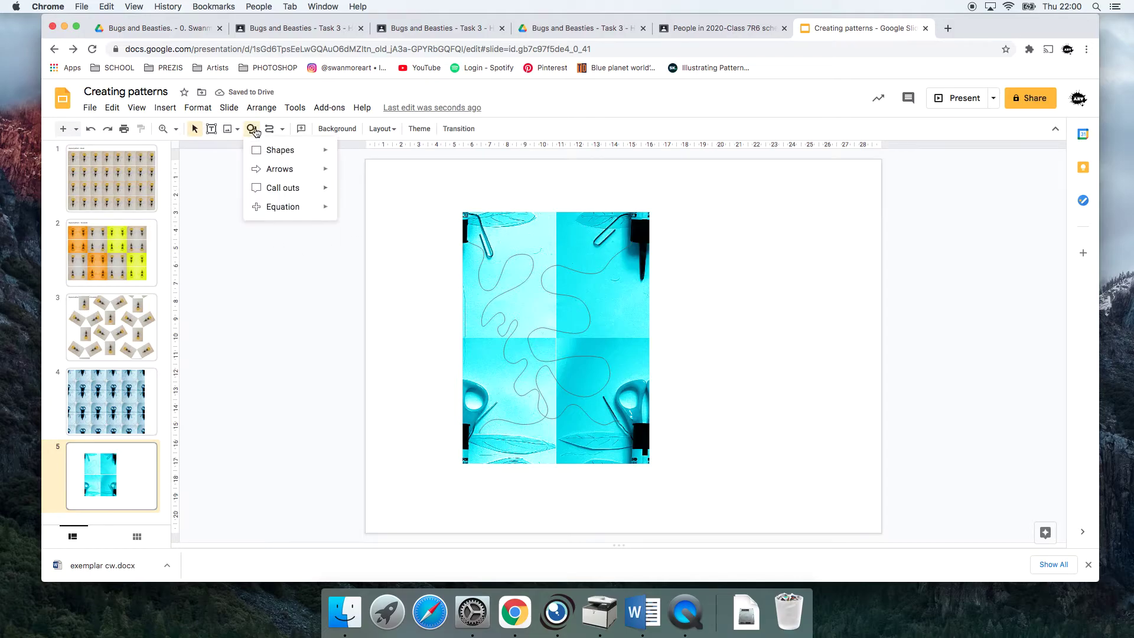
{"action": "mouse_move", "coordinate": [287, 151]}
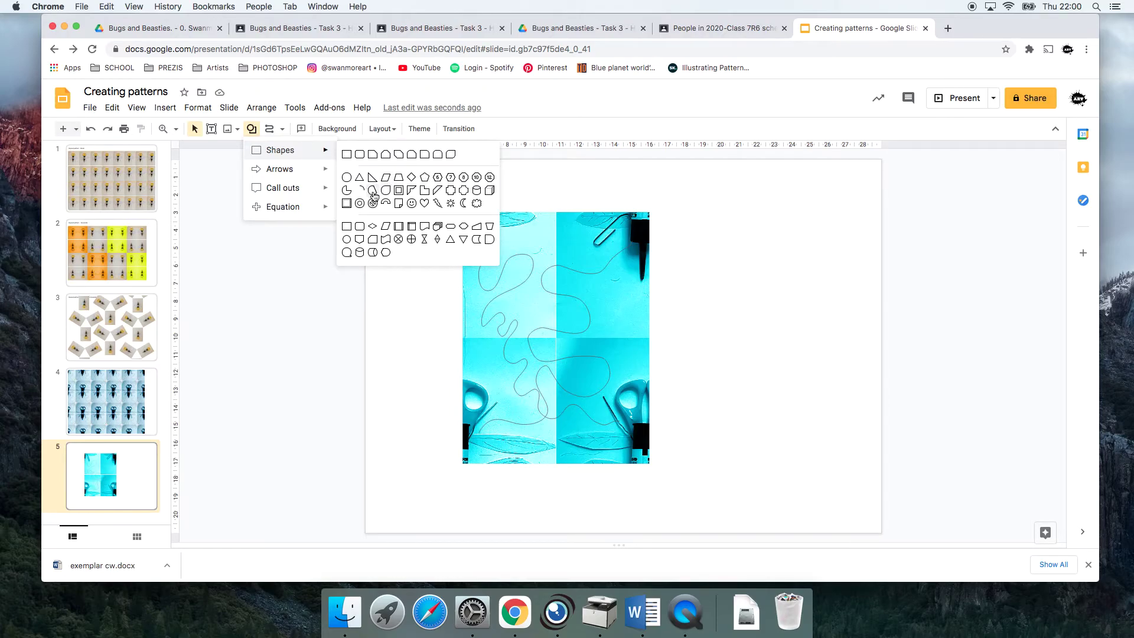
{"action": "mouse_move", "coordinate": [309, 190]}
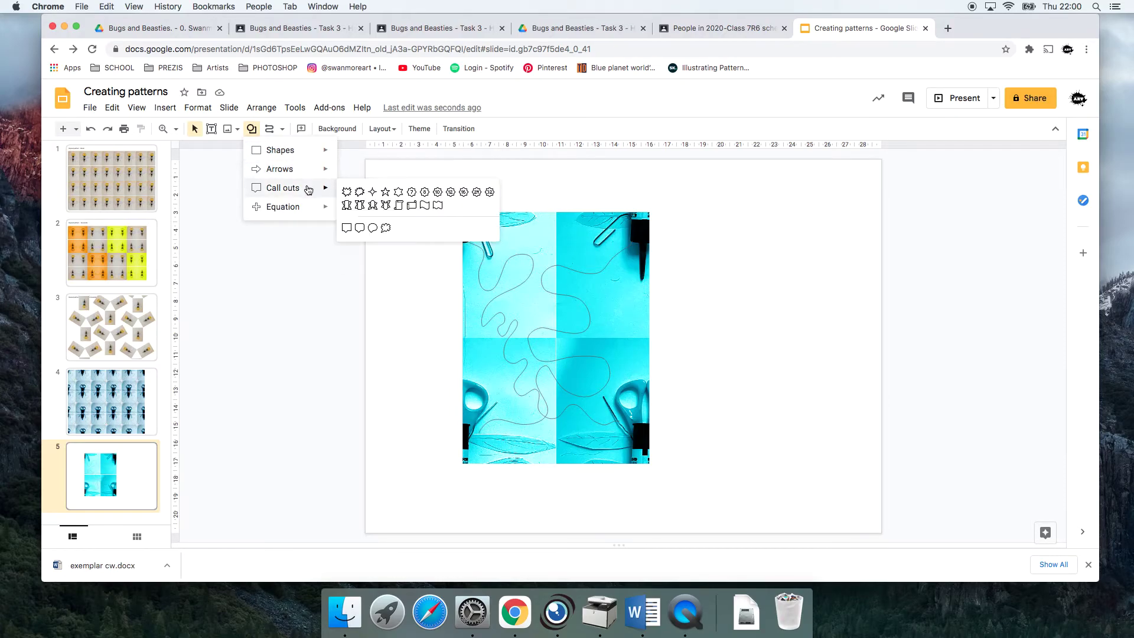
{"action": "left_click", "coordinate": [373, 193]}
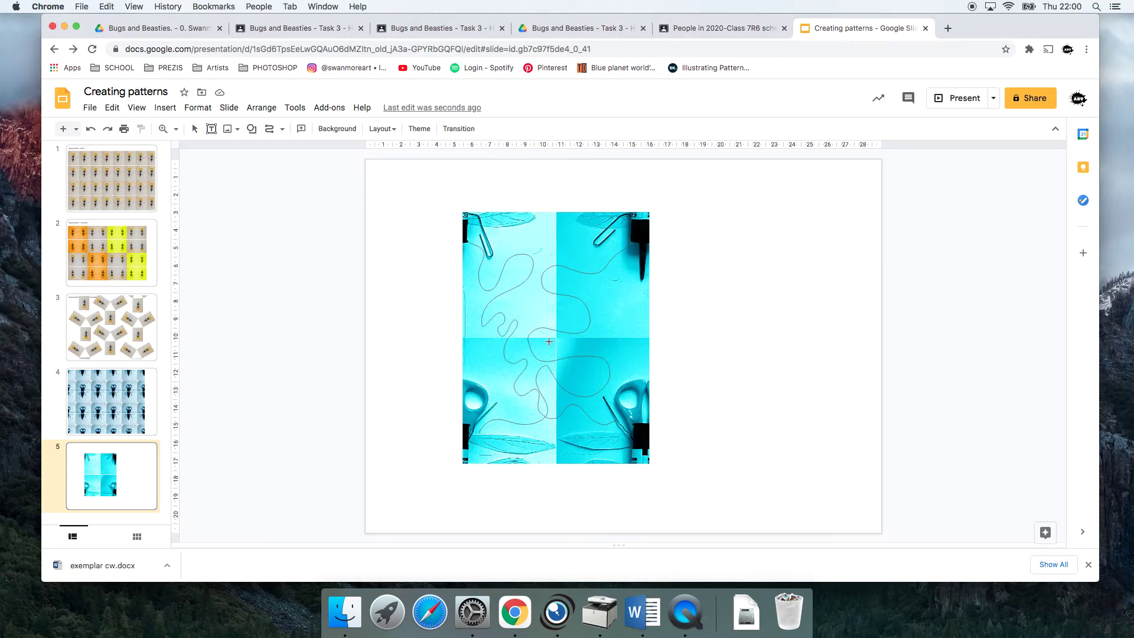
{"action": "left_click_drag", "start_coordinate": [727, 337], "coordinate": [810, 240]}
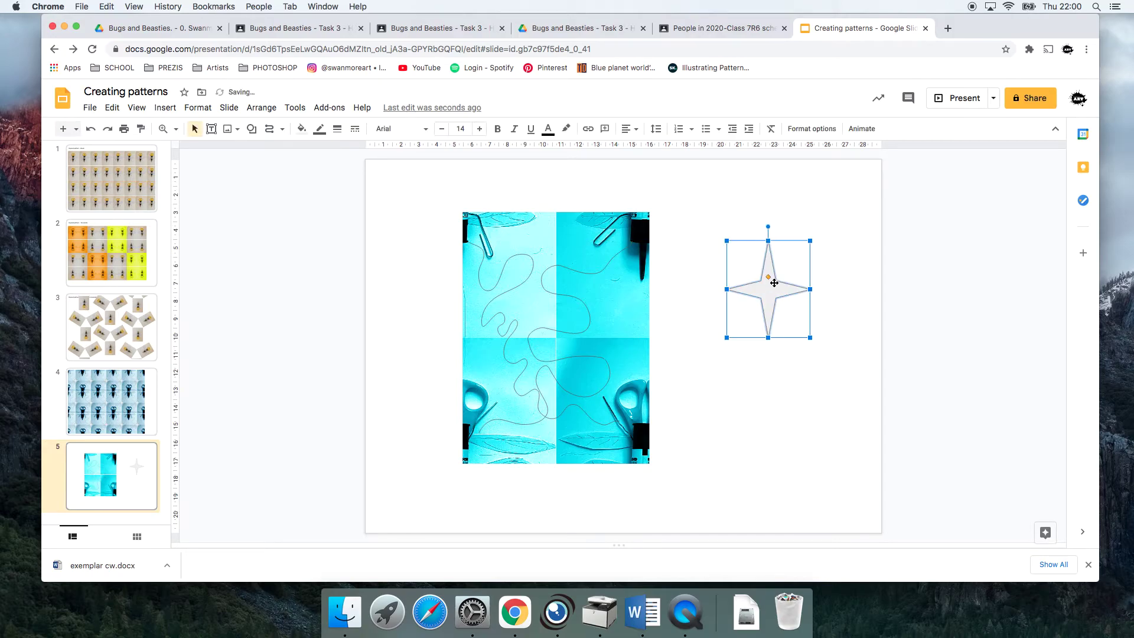
Move the star onto the tile's centre and fill it orange
{"action": "left_click_drag", "start_coordinate": [776, 283], "coordinate": [555, 338]}
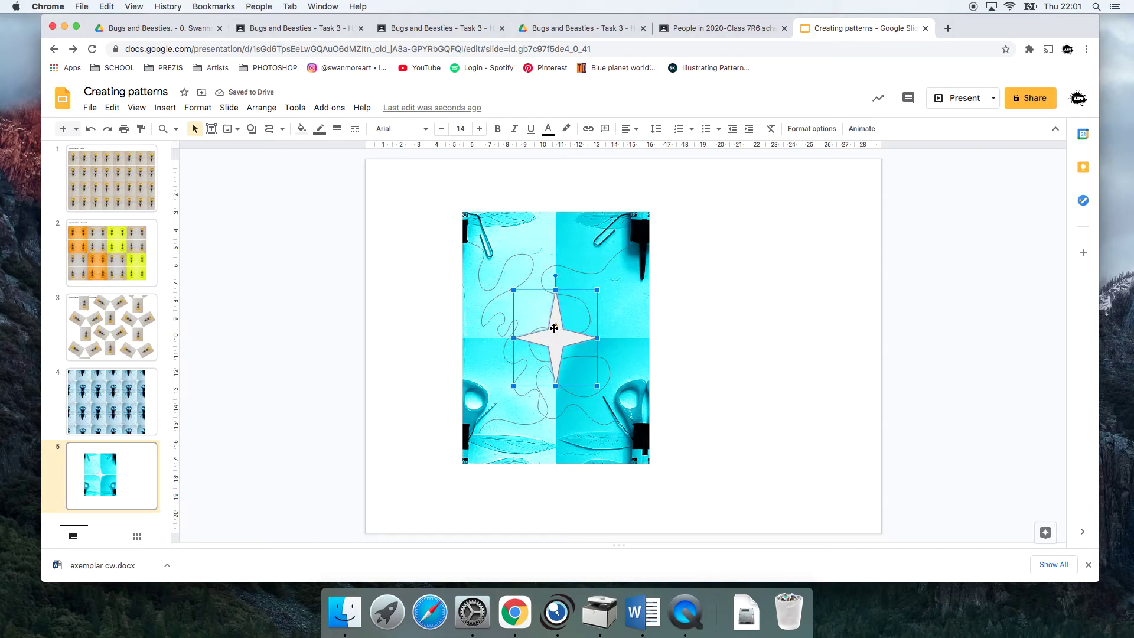
{"action": "left_click", "coordinate": [300, 134]}
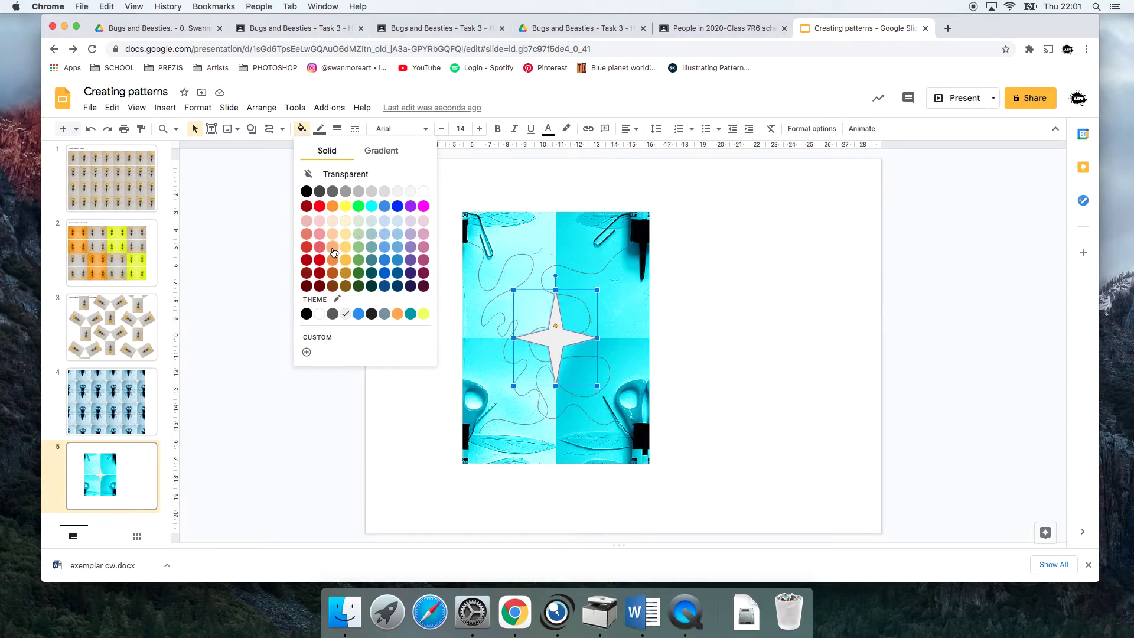
{"action": "left_click", "coordinate": [396, 312]}
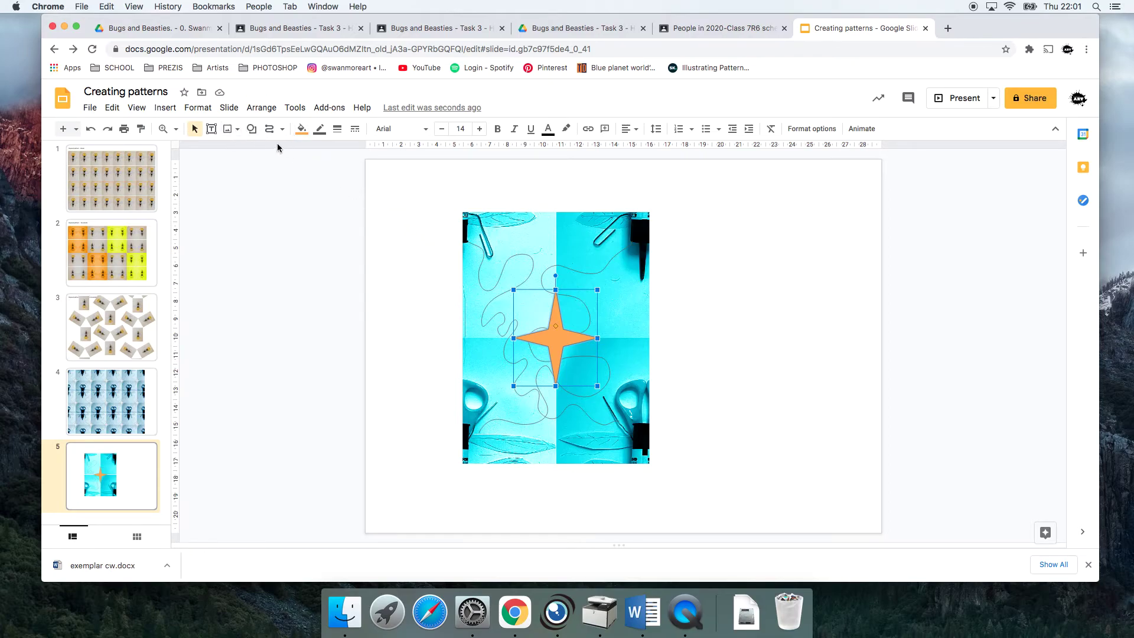
Draw a small yellow oval and place it on the tile's upper right
{"action": "left_click", "coordinate": [251, 129]}
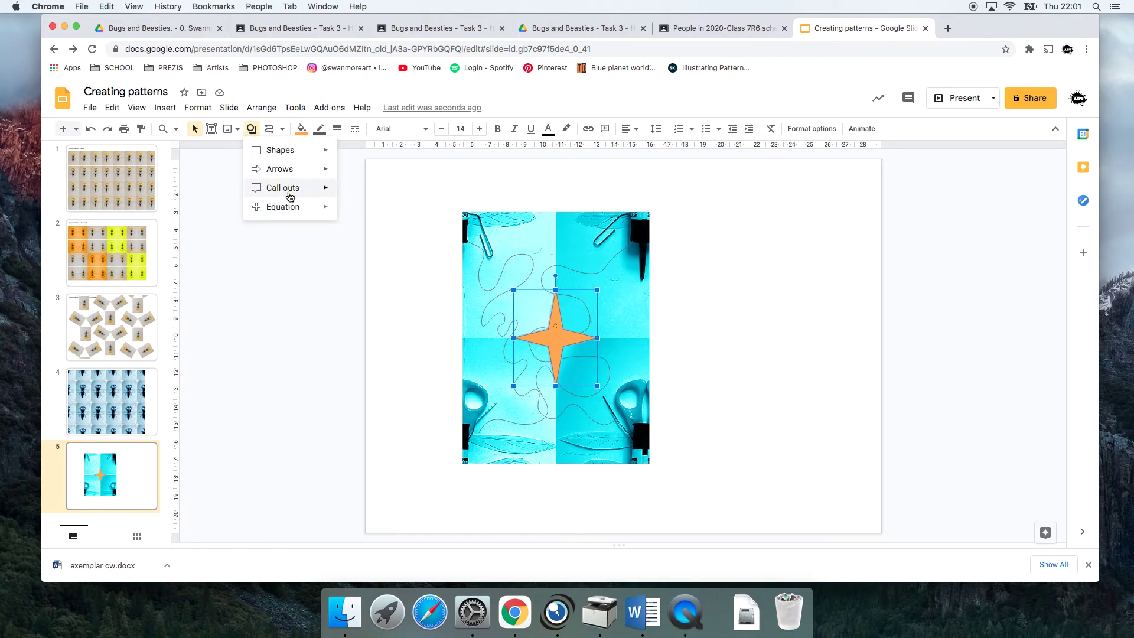
{"action": "mouse_move", "coordinate": [290, 196]}
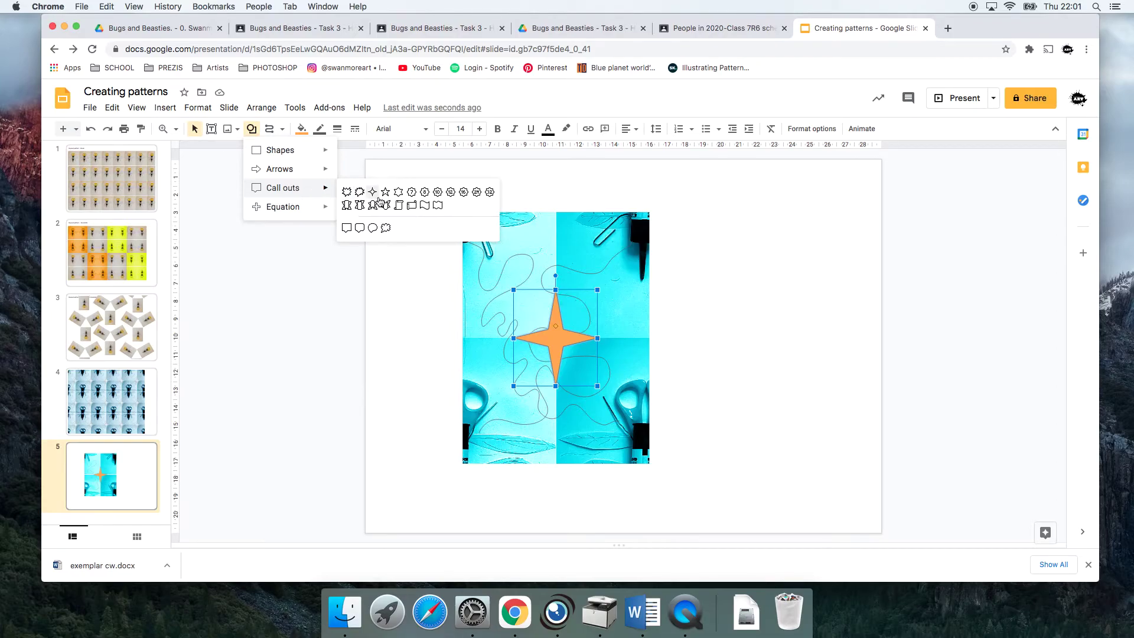
{"action": "mouse_move", "coordinate": [314, 174]}
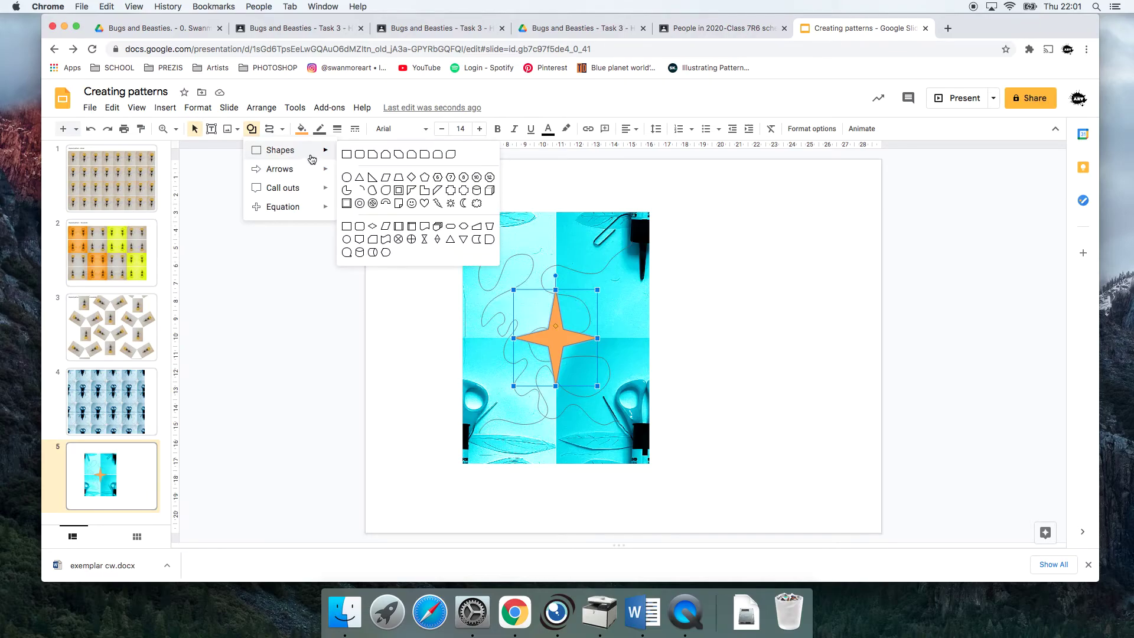
{"action": "left_click", "coordinate": [347, 177]}
{"action": "left_click_drag", "start_coordinate": [704, 287], "coordinate": [718, 301]}
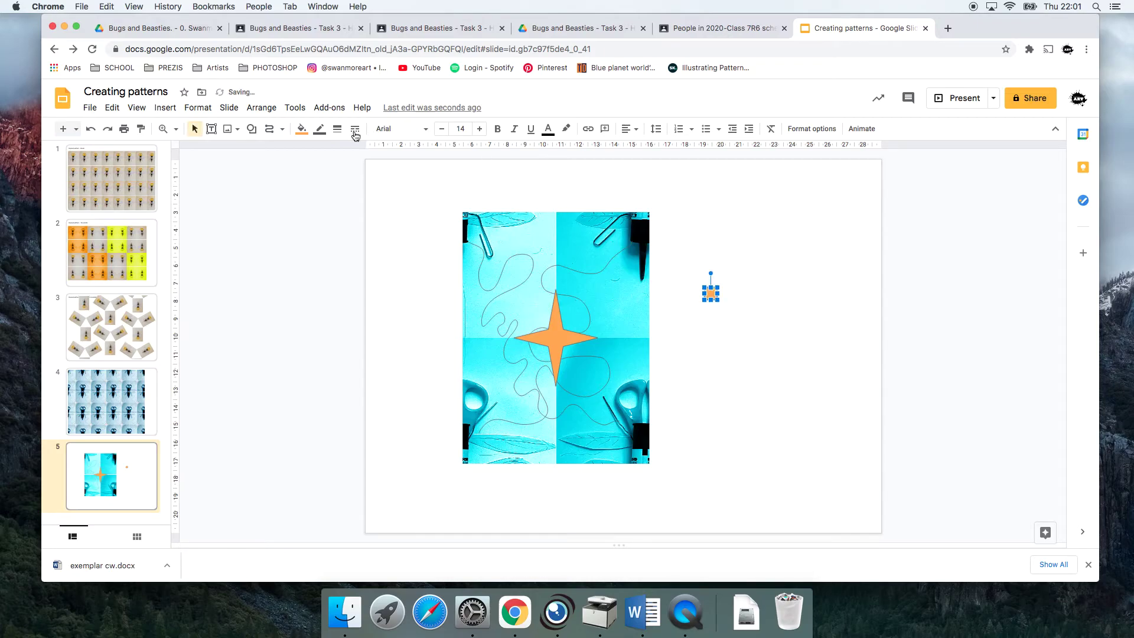
{"action": "left_click", "coordinate": [302, 128]}
{"action": "left_click", "coordinate": [346, 207]}
{"action": "left_click_drag", "start_coordinate": [711, 293], "coordinate": [616, 282]}
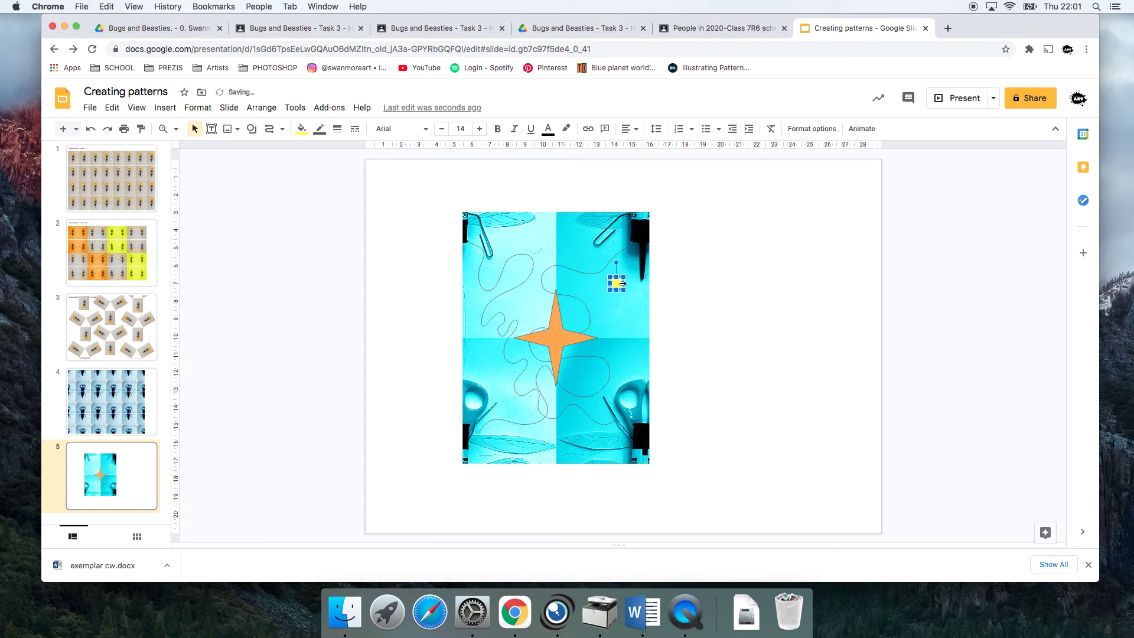
Copy and paste the yellow dot, placing it below the star's right arm
{"action": "right_click", "coordinate": [618, 284]}
{"action": "left_click", "coordinate": [659, 198]}
{"action": "right_click", "coordinate": [614, 333]}
{"action": "left_click", "coordinate": [634, 225]}
{"action": "left_click_drag", "start_coordinate": [634, 282], "coordinate": [587, 365]}
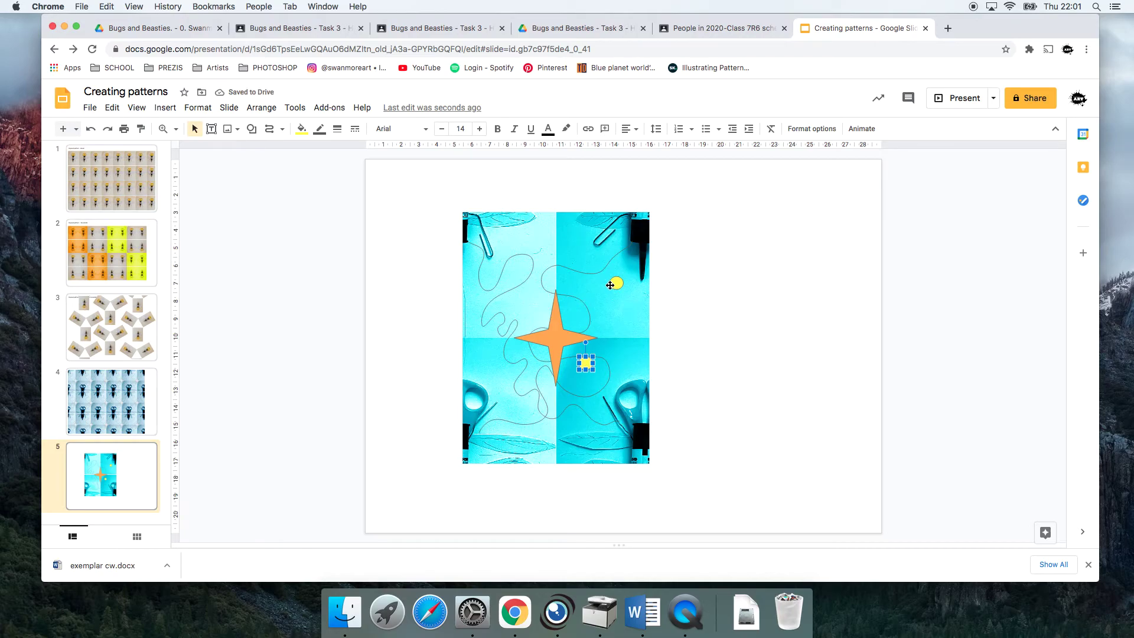
Duplicate the dot into a chain and scatter the copies evenly across the tile
{"action": "left_click", "coordinate": [611, 286]}
{"action": "key", "text": "super+d"}
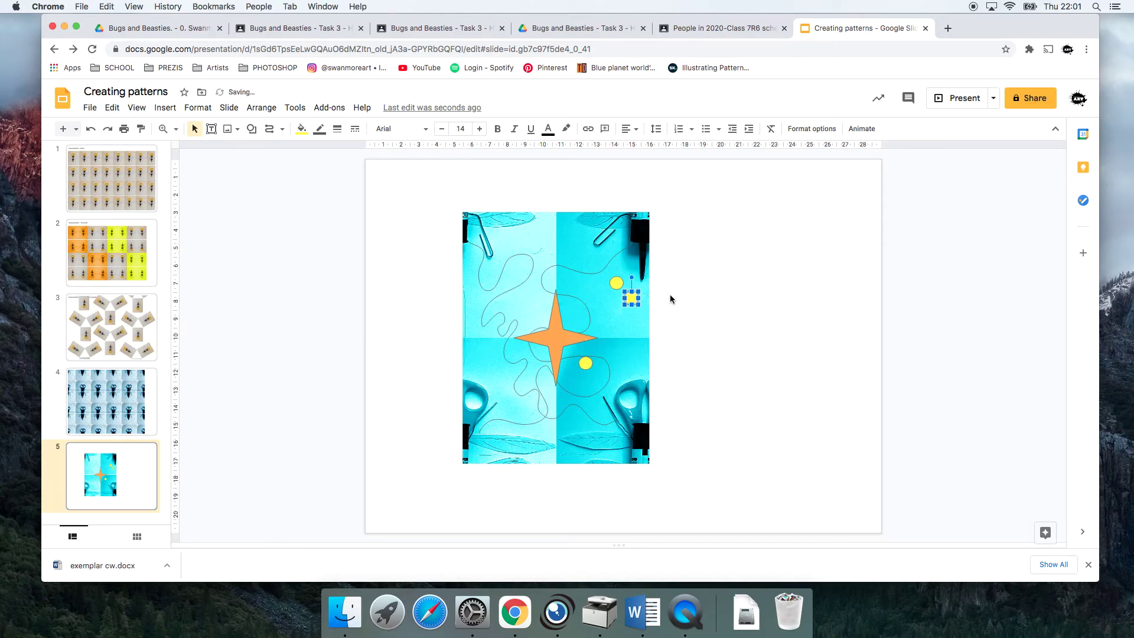
{"action": "key", "text": "super+d"}
{"action": "key", "text": "super+d"}
{"action": "key", "text": "super+d"}
{"action": "key", "text": "super+d"}
{"action": "key", "text": "super+d"}
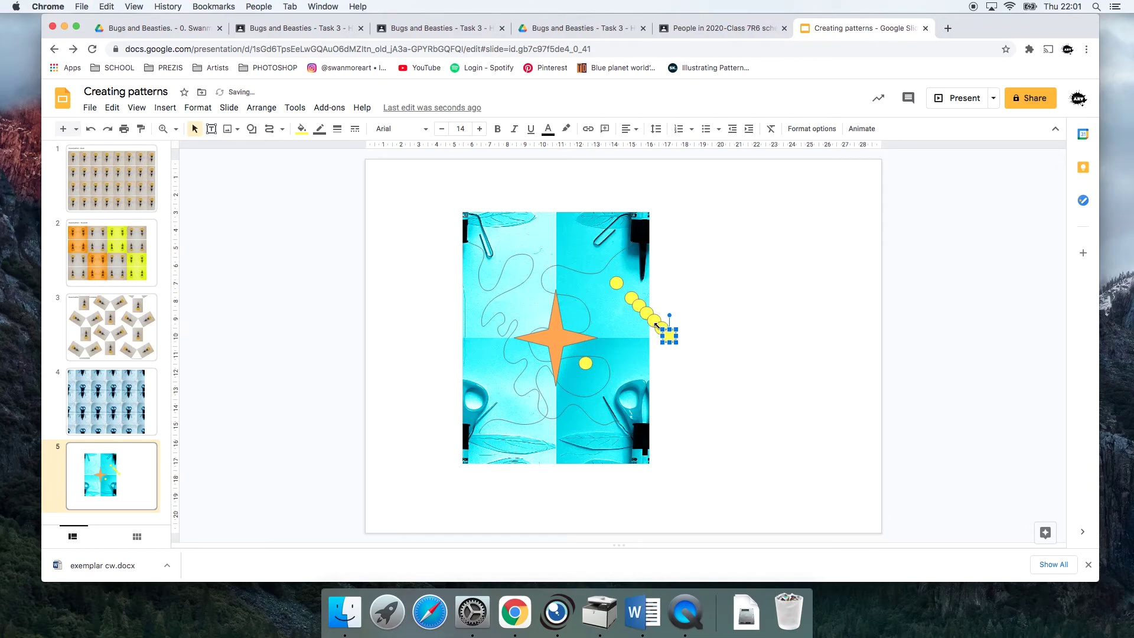
{"action": "left_click_drag", "start_coordinate": [654, 320], "coordinate": [528, 297]}
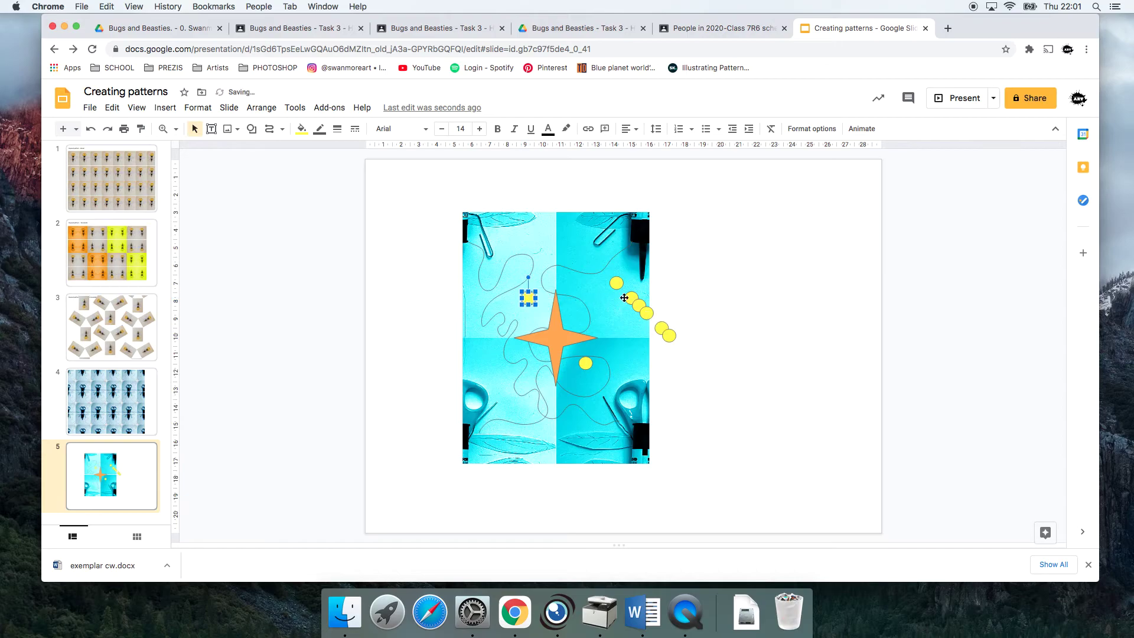
{"action": "left_click_drag", "start_coordinate": [644, 309], "coordinate": [570, 237]}
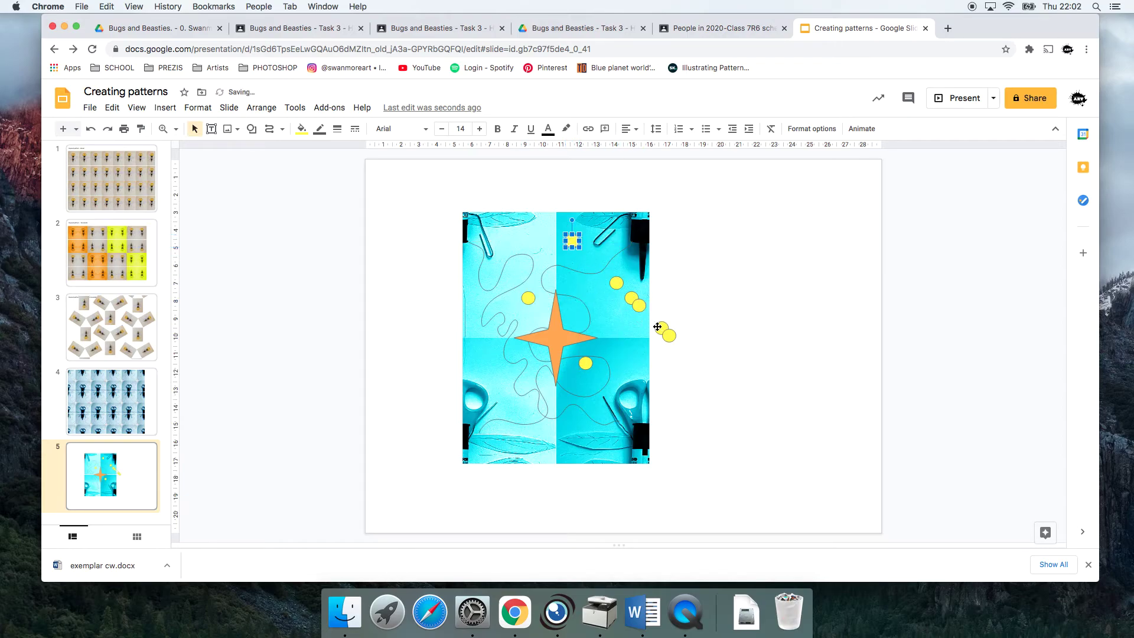
{"action": "left_click_drag", "start_coordinate": [661, 328], "coordinate": [577, 418]}
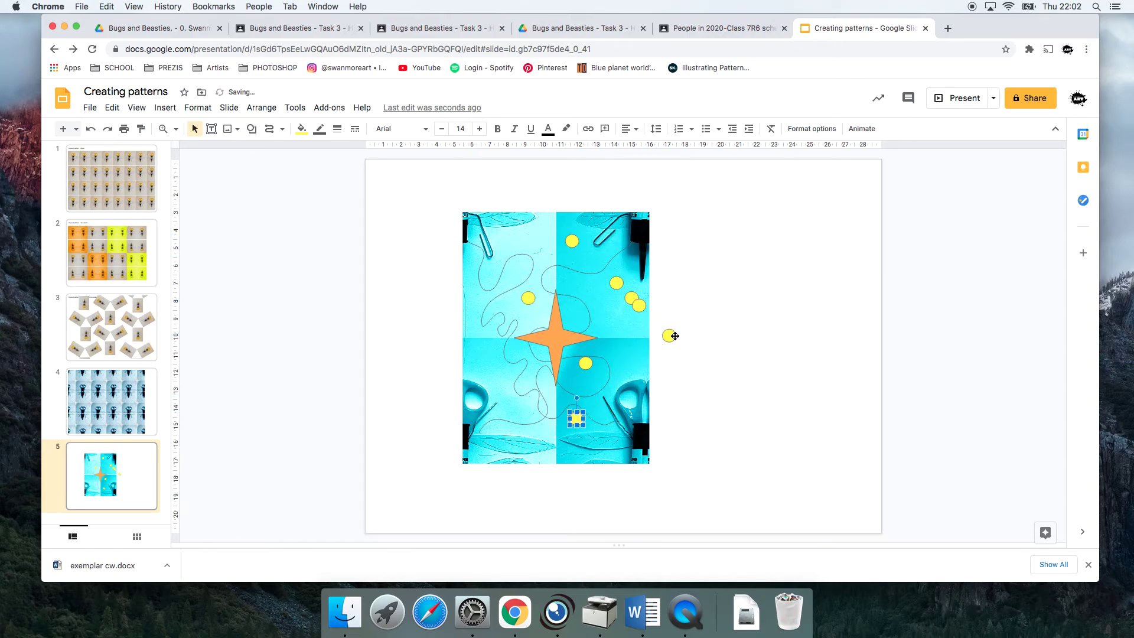
{"action": "left_click_drag", "start_coordinate": [670, 333], "coordinate": [497, 363]}
{"action": "left_click_drag", "start_coordinate": [639, 304], "coordinate": [517, 242]}
Group the photo, scribbles, star and dots, then shrink the group into the top-left corner
{"action": "left_click", "coordinate": [746, 422]}
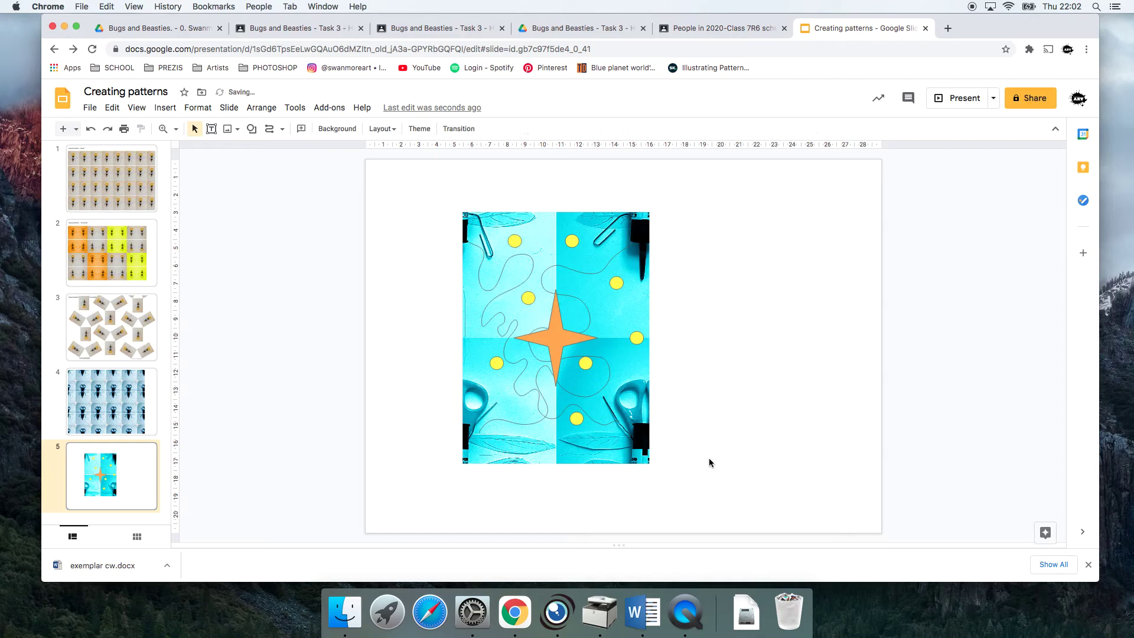
{"action": "left_click_drag", "start_coordinate": [708, 488], "coordinate": [396, 173]}
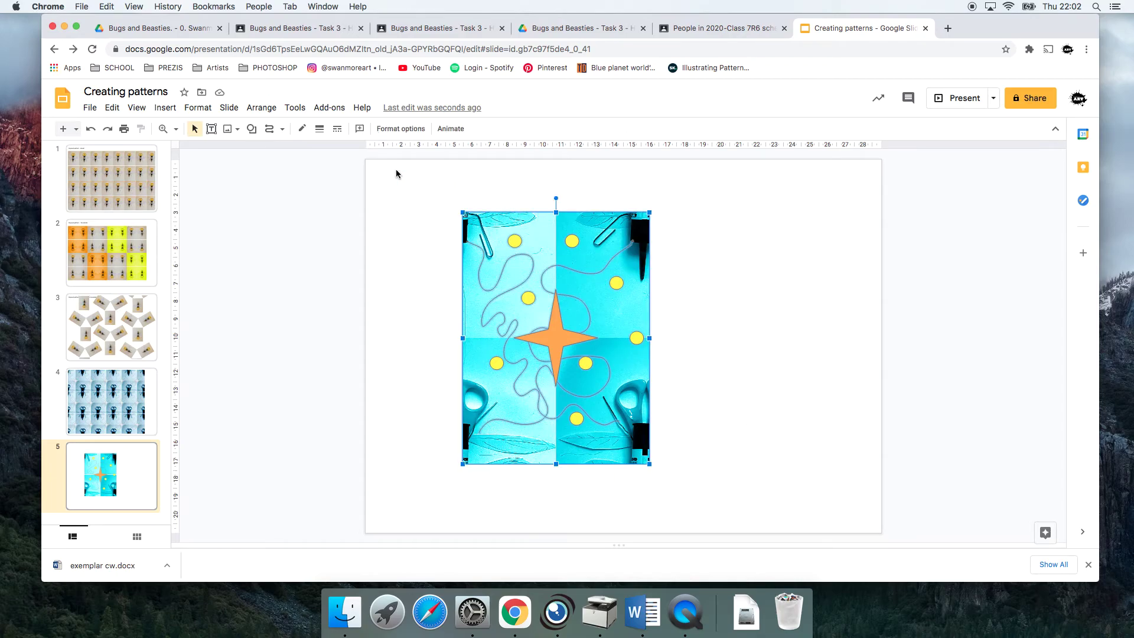
{"action": "right_click", "coordinate": [547, 260]}
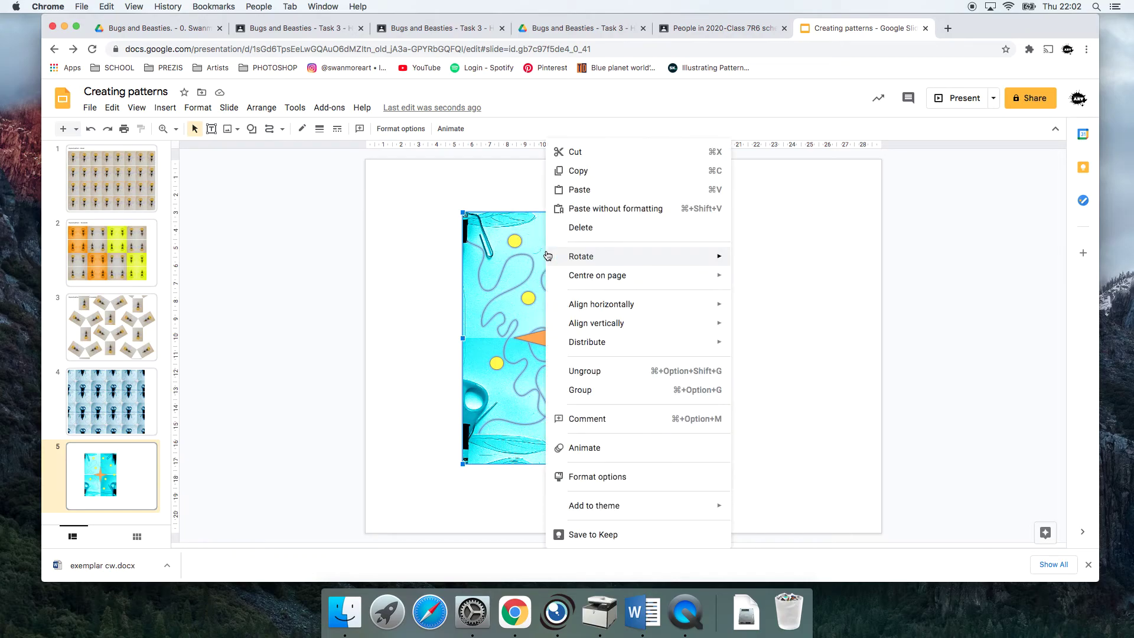
{"action": "left_click", "coordinate": [586, 390]}
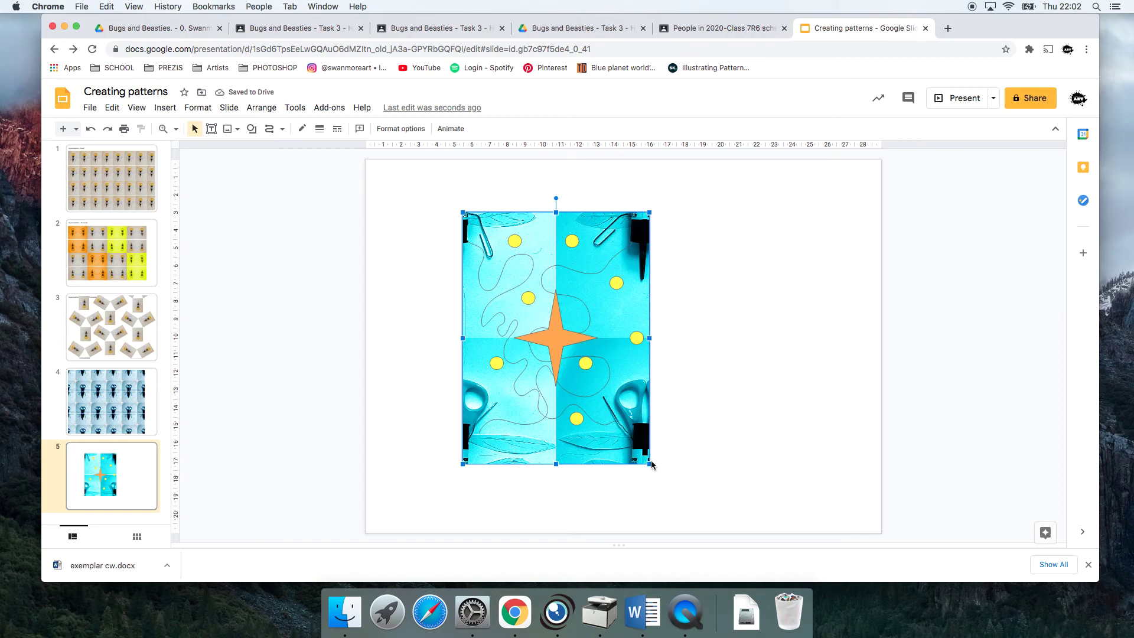
{"action": "left_click_drag", "start_coordinate": [650, 462], "coordinate": [538, 308]}
{"action": "left_click_drag", "start_coordinate": [512, 244], "coordinate": [420, 199]}
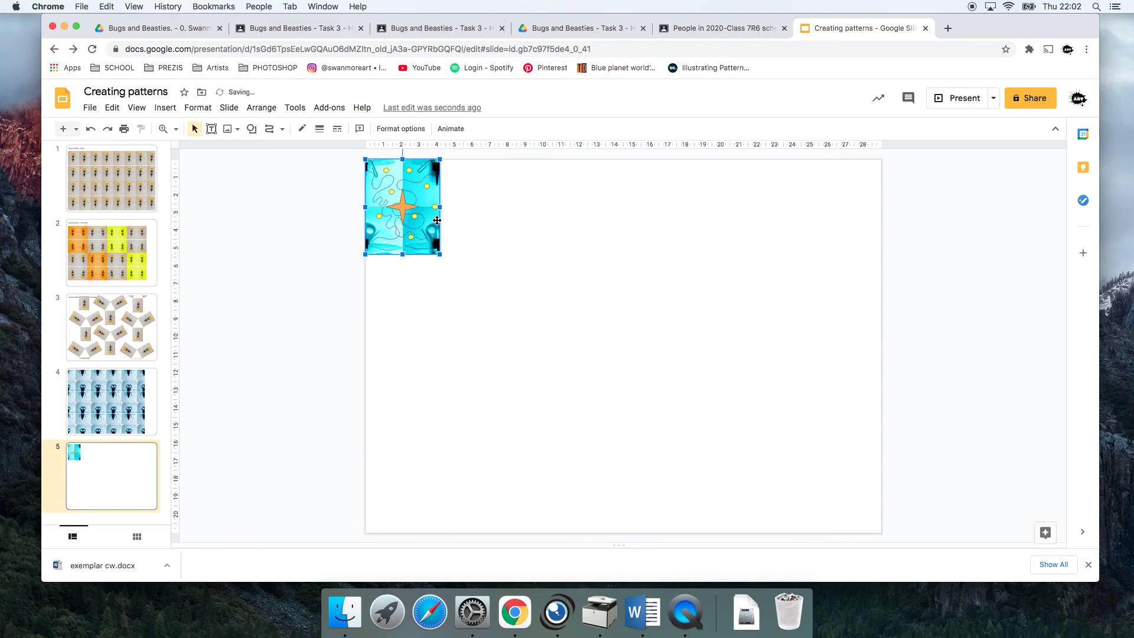
Copy the tile and paste a copy edge-to-edge beside the original
{"action": "right_click", "coordinate": [409, 205]}
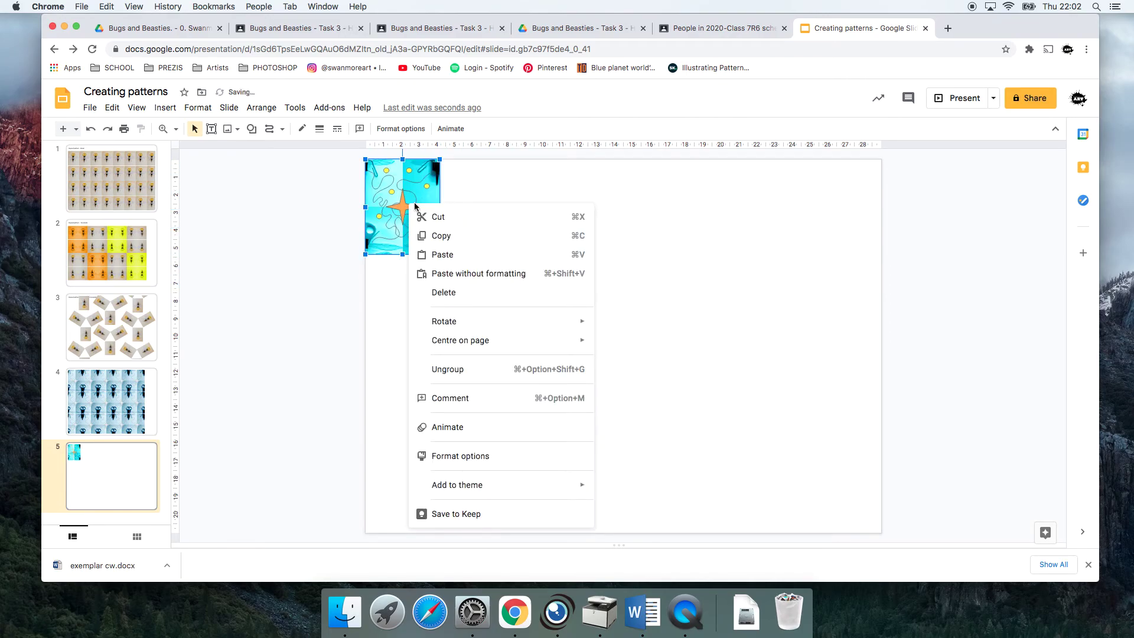
{"action": "left_click", "coordinate": [439, 236]}
{"action": "right_click", "coordinate": [474, 204]}
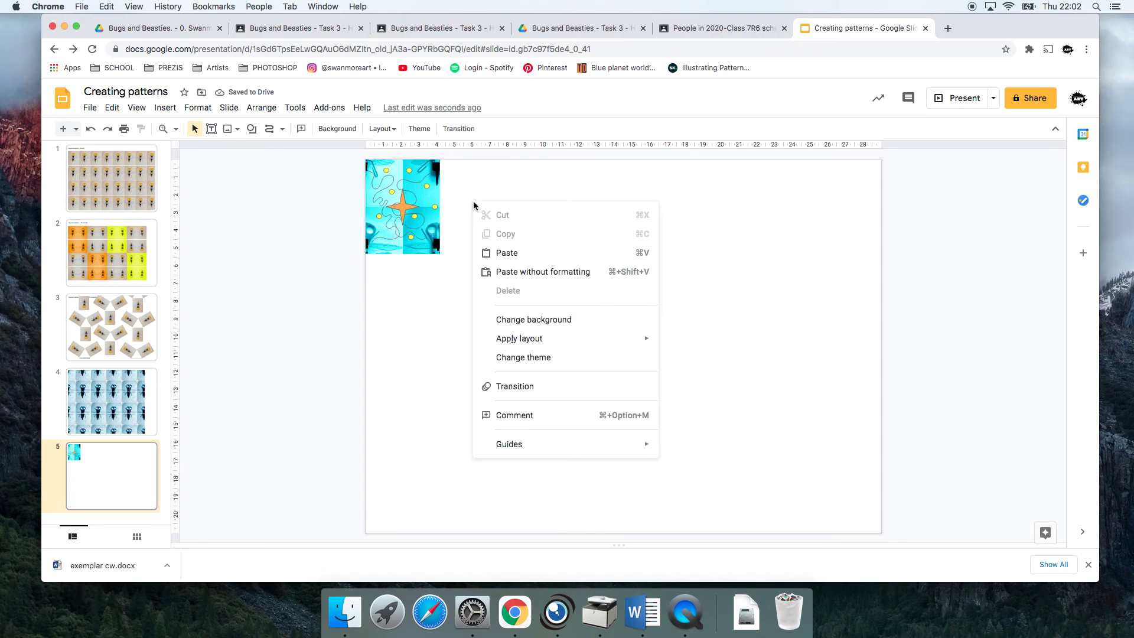
{"action": "left_click", "coordinate": [485, 253]}
{"action": "left_click_drag", "start_coordinate": [431, 214], "coordinate": [498, 210]}
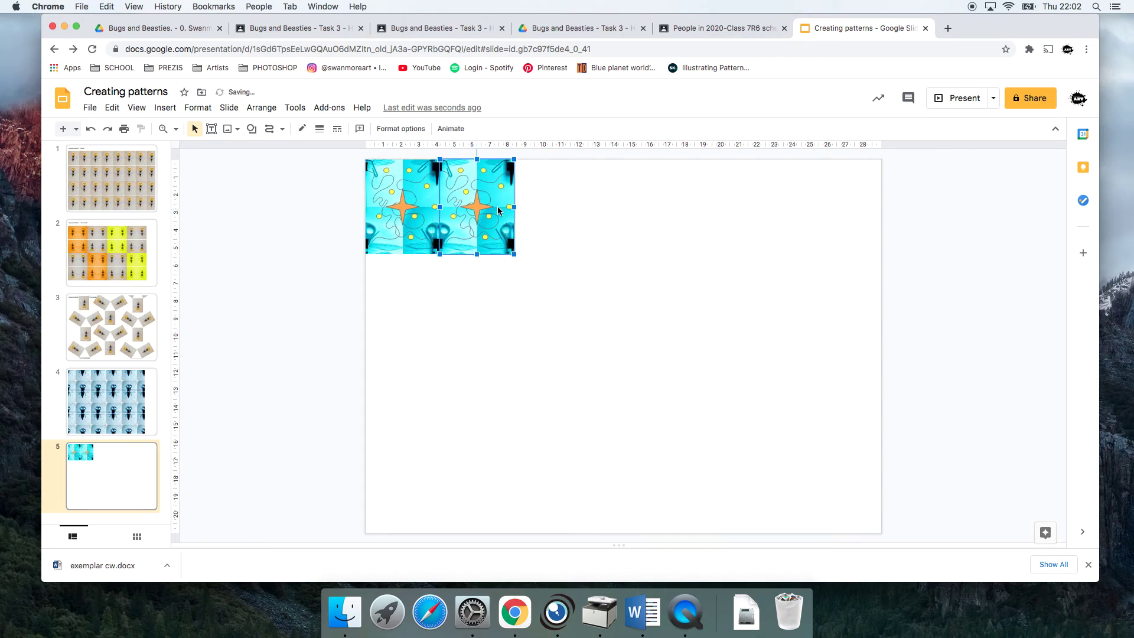
{"action": "left_click", "coordinate": [505, 291]}
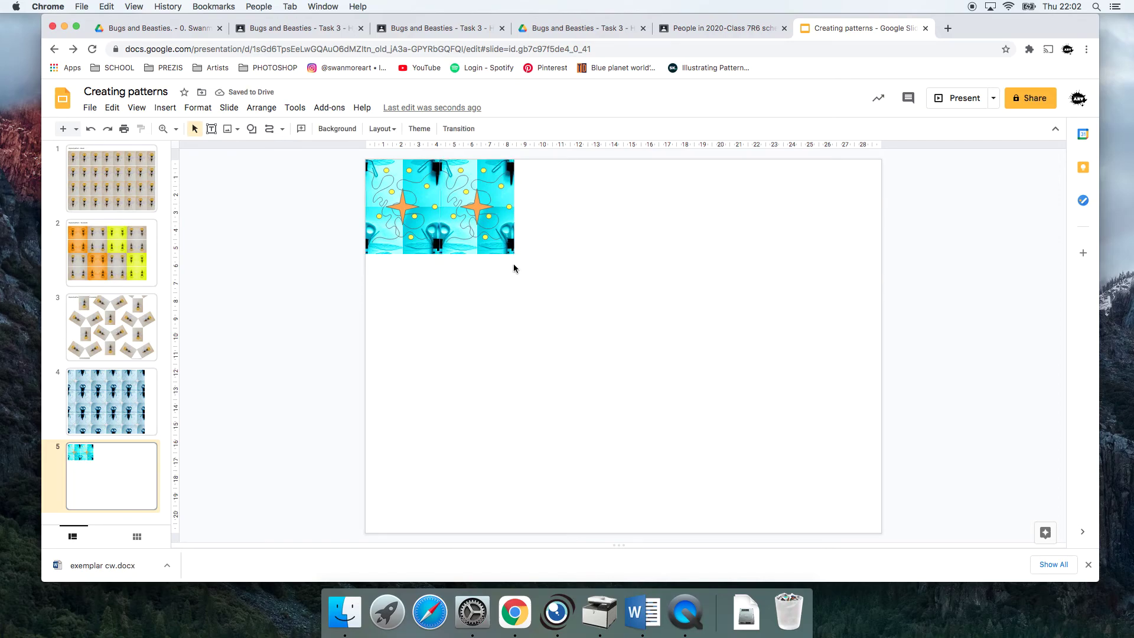
Paste two more copies below, completing a two-by-two square of tiles
{"action": "right_click", "coordinate": [552, 234]}
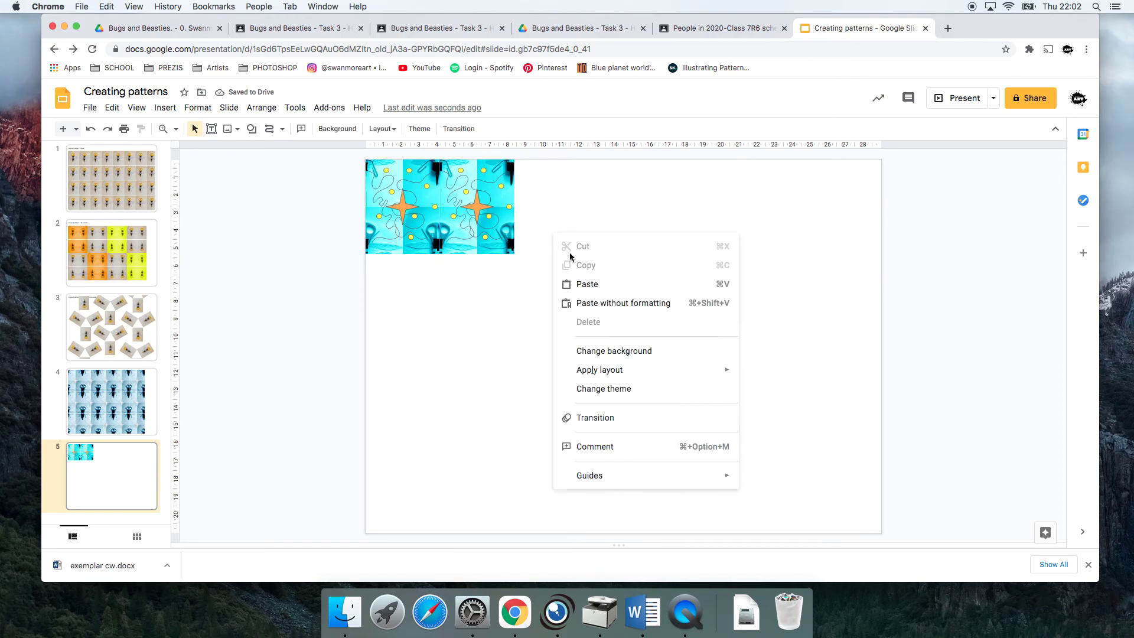
{"action": "left_click", "coordinate": [586, 284]}
{"action": "left_click_drag", "start_coordinate": [435, 216], "coordinate": [423, 297]}
{"action": "right_click", "coordinate": [513, 282]}
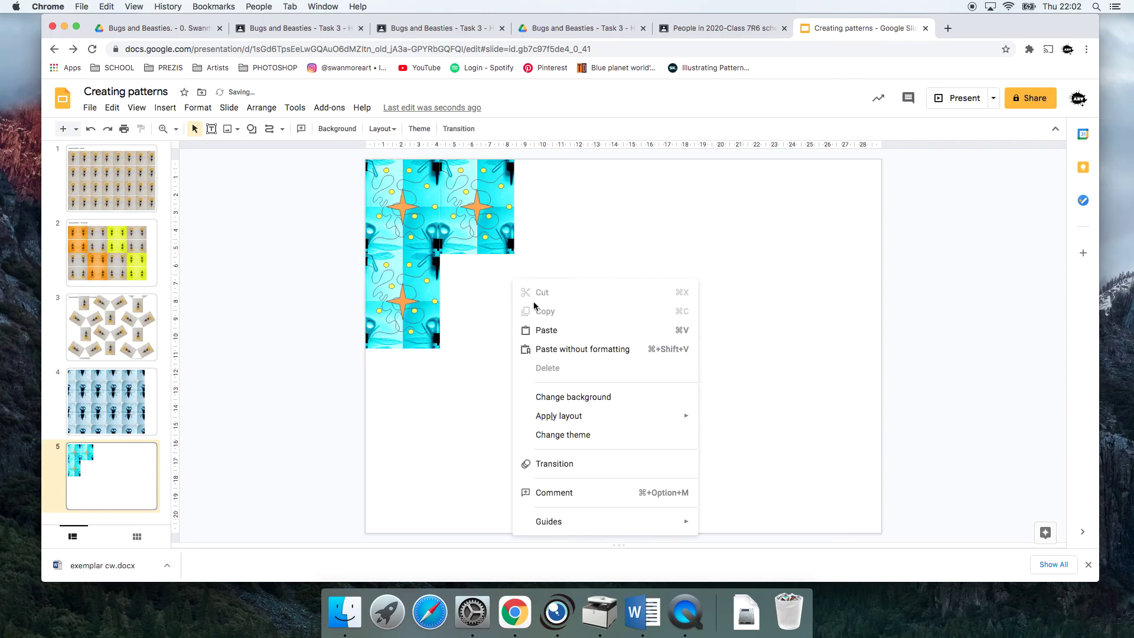
{"action": "left_click", "coordinate": [536, 329]}
{"action": "left_click_drag", "start_coordinate": [446, 238], "coordinate": [497, 308]}
Add a third column of two tiles to finish the 3×2 block, then select all six
{"action": "right_click", "coordinate": [584, 226]}
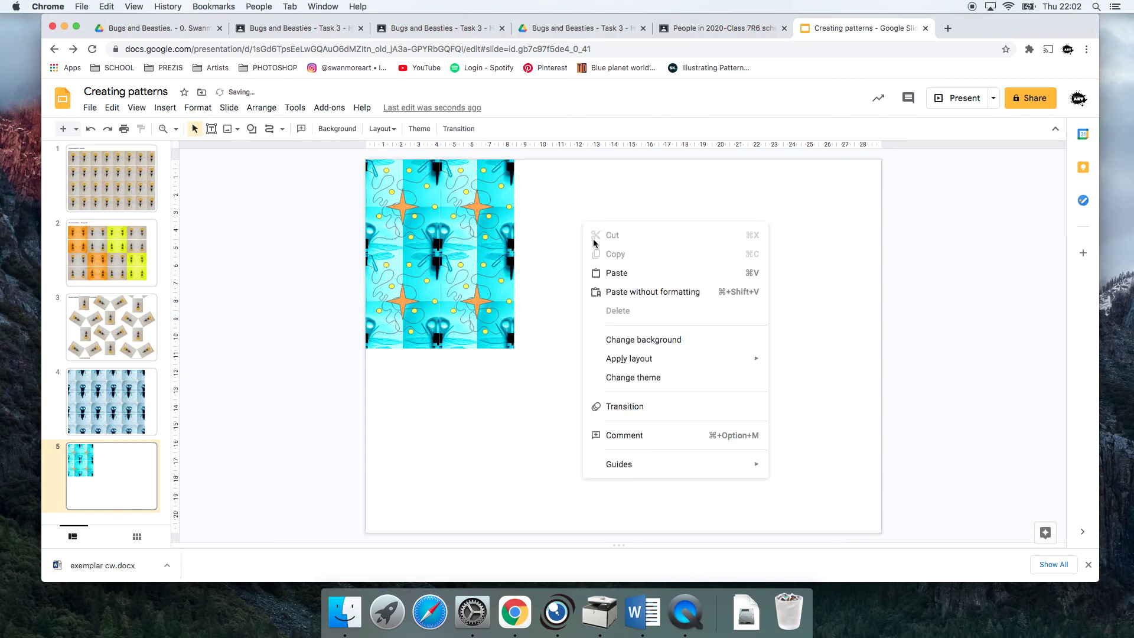
{"action": "left_click", "coordinate": [614, 276]}
{"action": "left_click_drag", "start_coordinate": [447, 224], "coordinate": [566, 195]}
{"action": "right_click", "coordinate": [599, 301]}
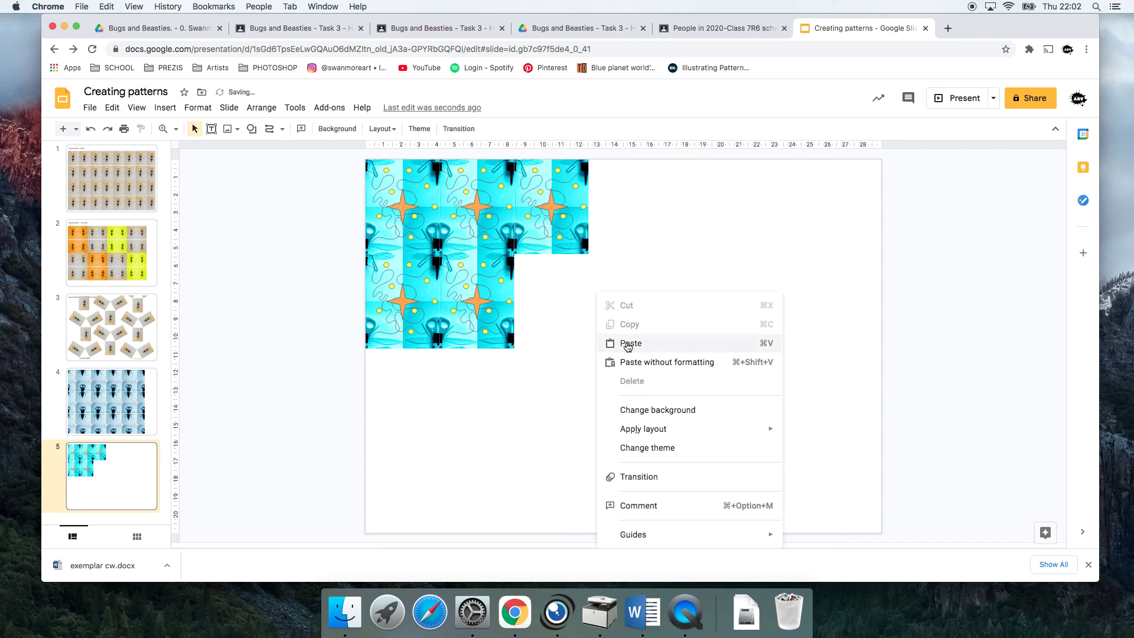
{"action": "left_click", "coordinate": [627, 344]}
{"action": "left_click_drag", "start_coordinate": [449, 239], "coordinate": [554, 294]}
{"action": "left_click", "coordinate": [625, 367]}
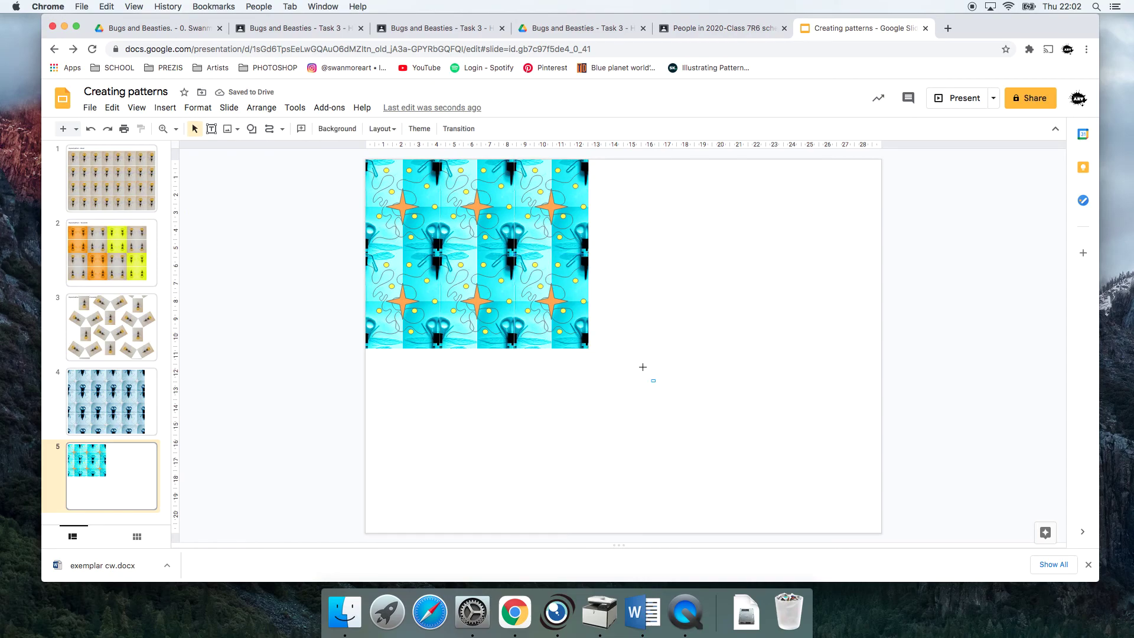
{"action": "left_click_drag", "start_coordinate": [643, 370], "coordinate": [340, 141]}
{"action": "left_click_drag", "start_coordinate": [611, 356], "coordinate": [355, 161]}
Copy the six-tile block and paste it alongside, making a strip six tiles across
{"action": "right_click", "coordinate": [467, 223]}
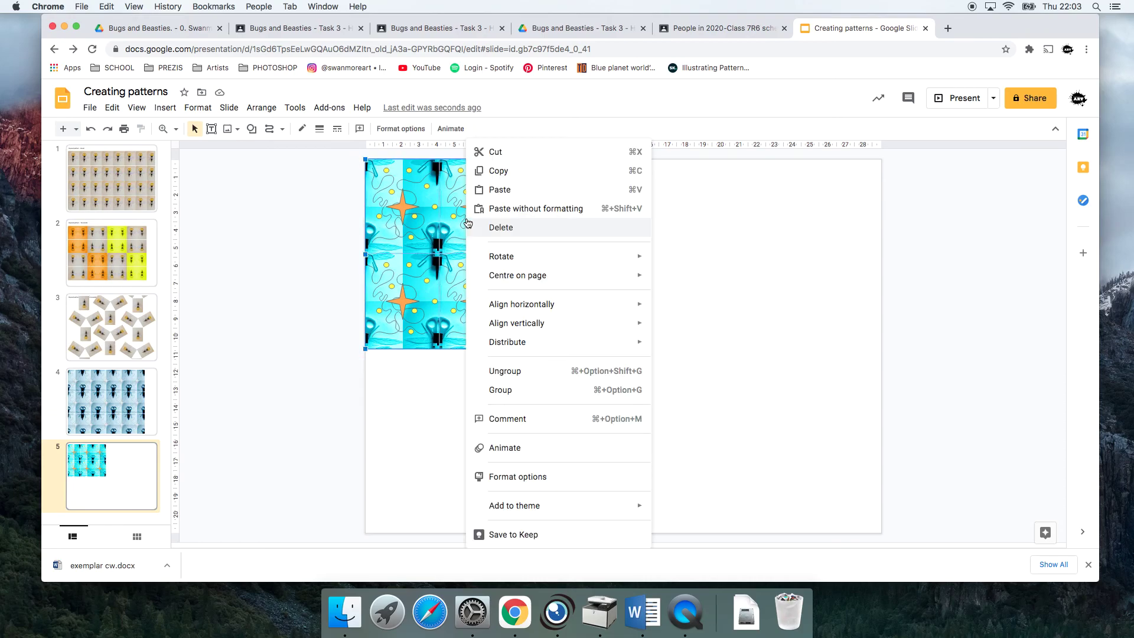
{"action": "left_click", "coordinate": [517, 170]}
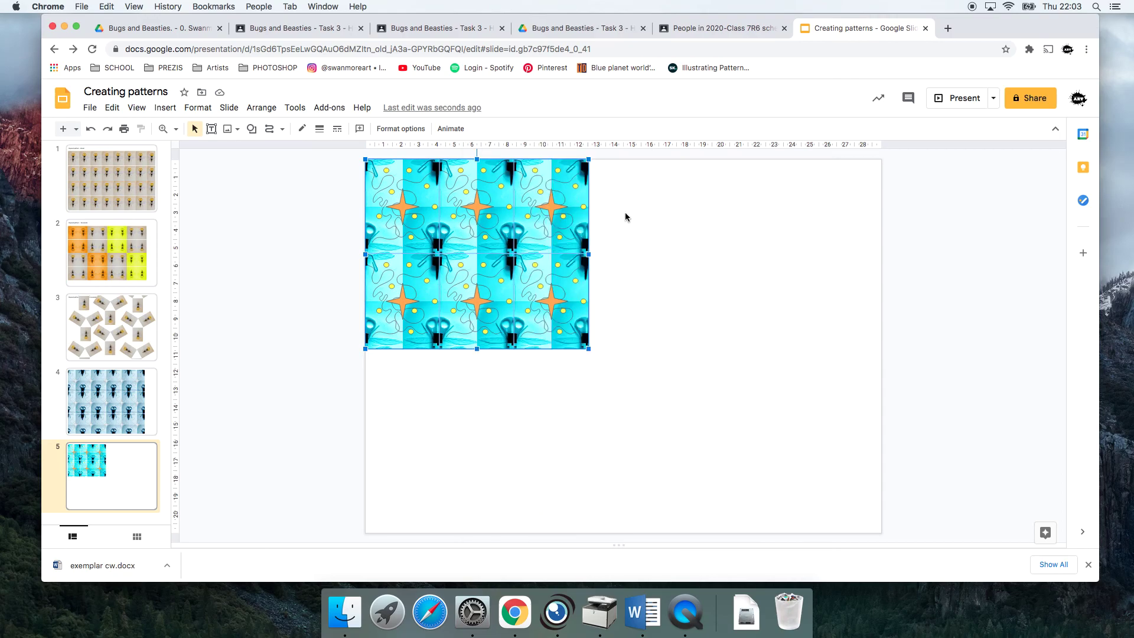
{"action": "right_click", "coordinate": [626, 217]}
{"action": "left_click", "coordinate": [656, 263]}
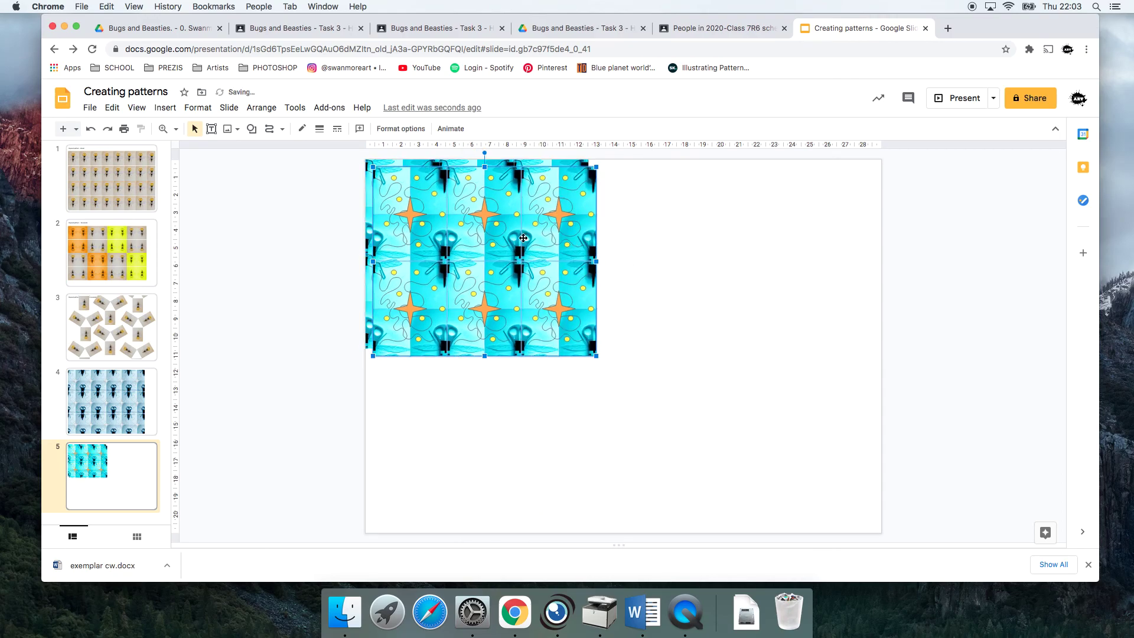
{"action": "left_click_drag", "start_coordinate": [481, 230], "coordinate": [700, 224]}
{"action": "left_click", "coordinate": [749, 411]}
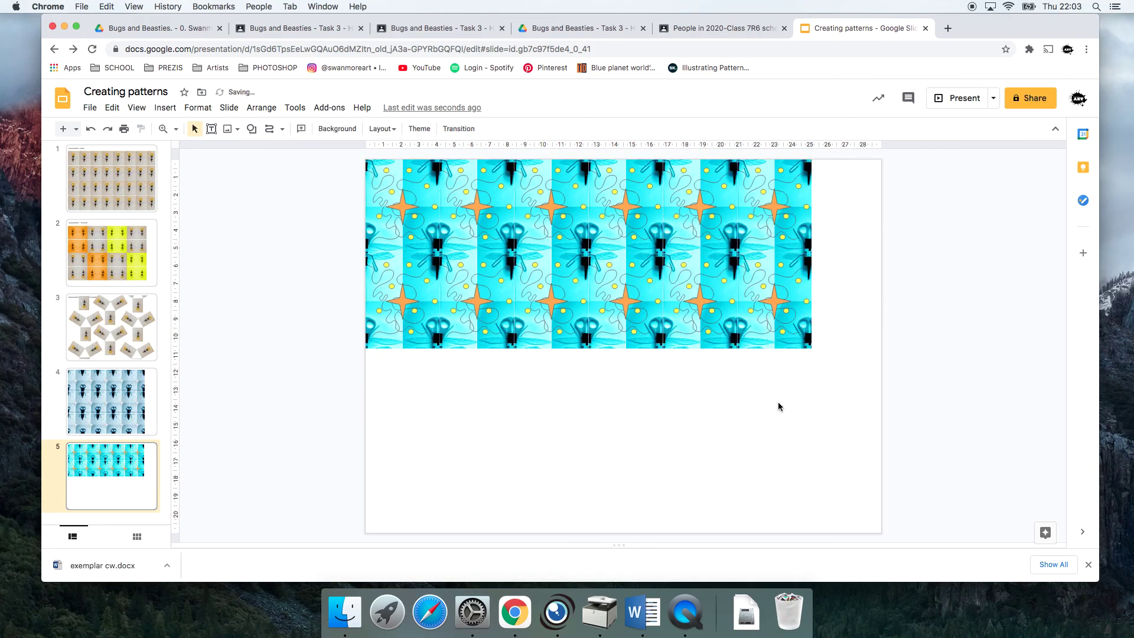
Copy the whole strip and paste it below, filling the slide six across and four down
{"action": "left_click_drag", "start_coordinate": [849, 390], "coordinate": [349, 165]}
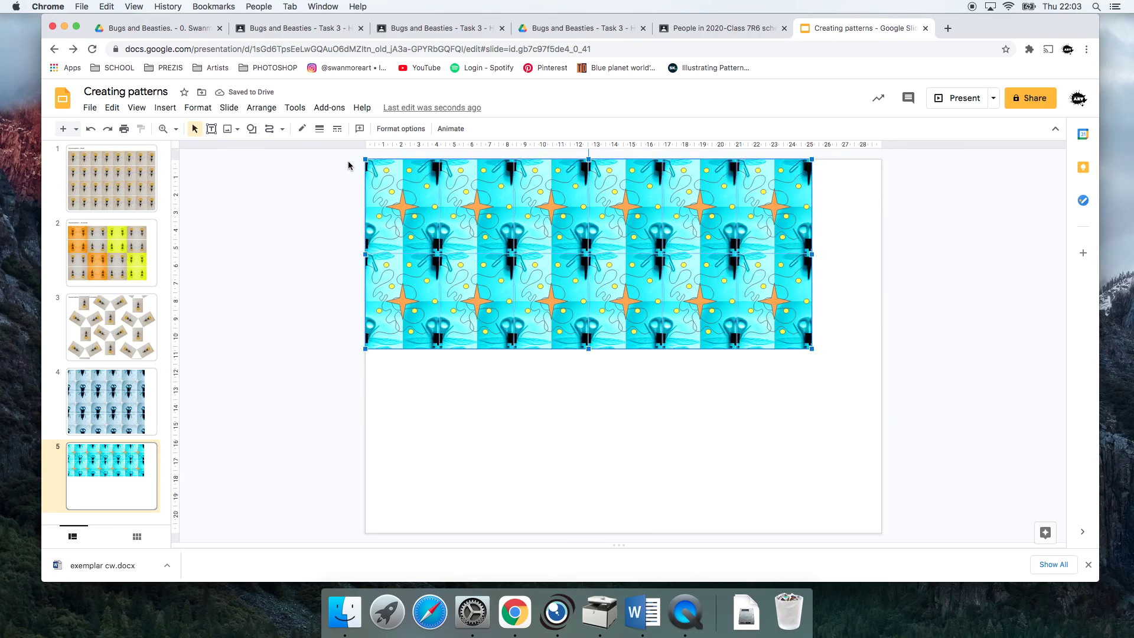
{"action": "right_click", "coordinate": [553, 228]}
{"action": "left_click", "coordinate": [593, 172]}
{"action": "right_click", "coordinate": [535, 395]}
{"action": "left_click", "coordinate": [578, 187]}
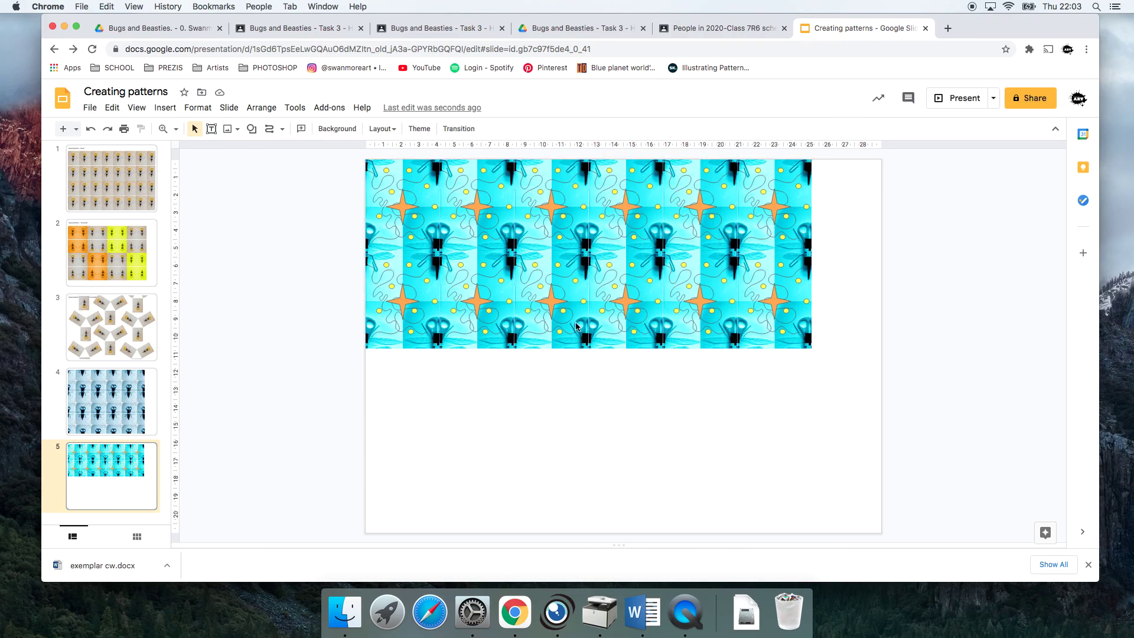
{"action": "left_click_drag", "start_coordinate": [585, 260], "coordinate": [579, 439]}
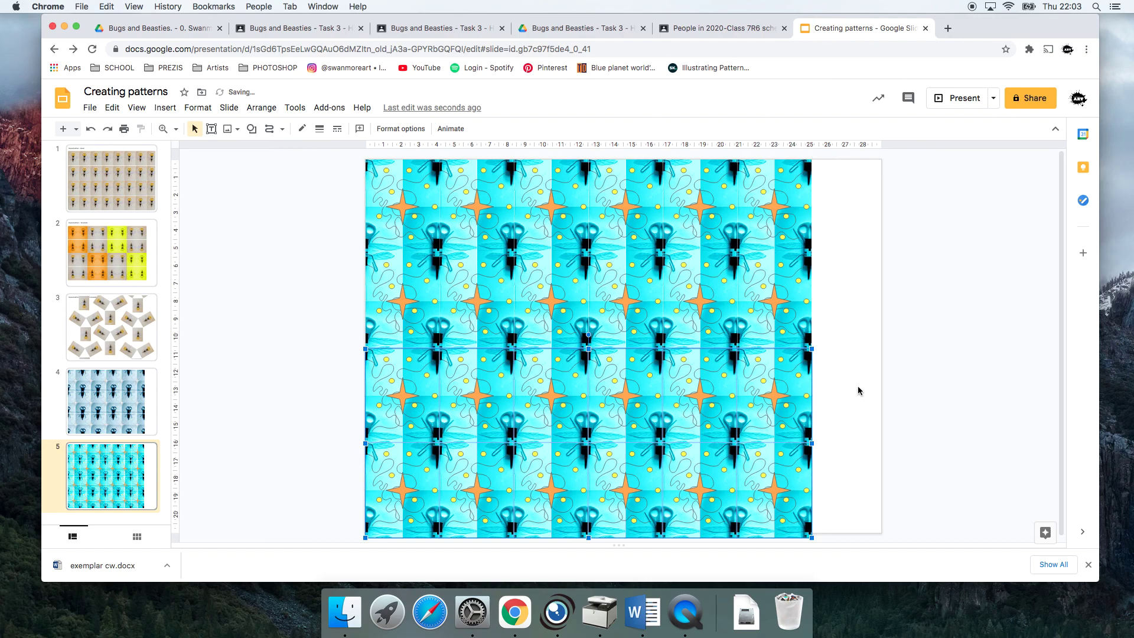
{"action": "left_click", "coordinate": [863, 349]}
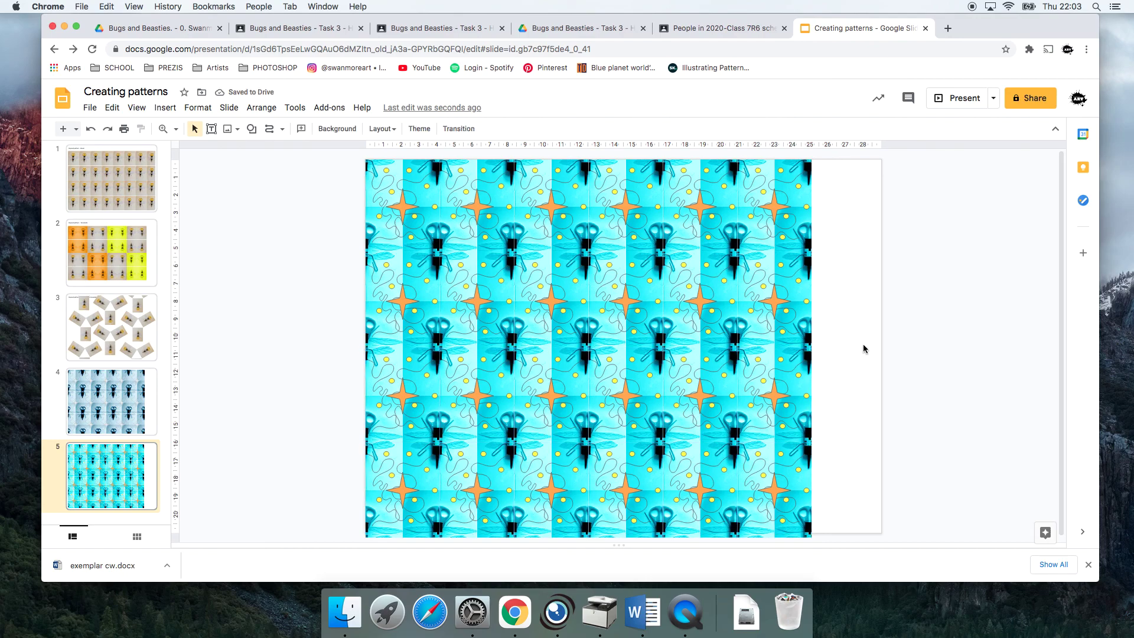